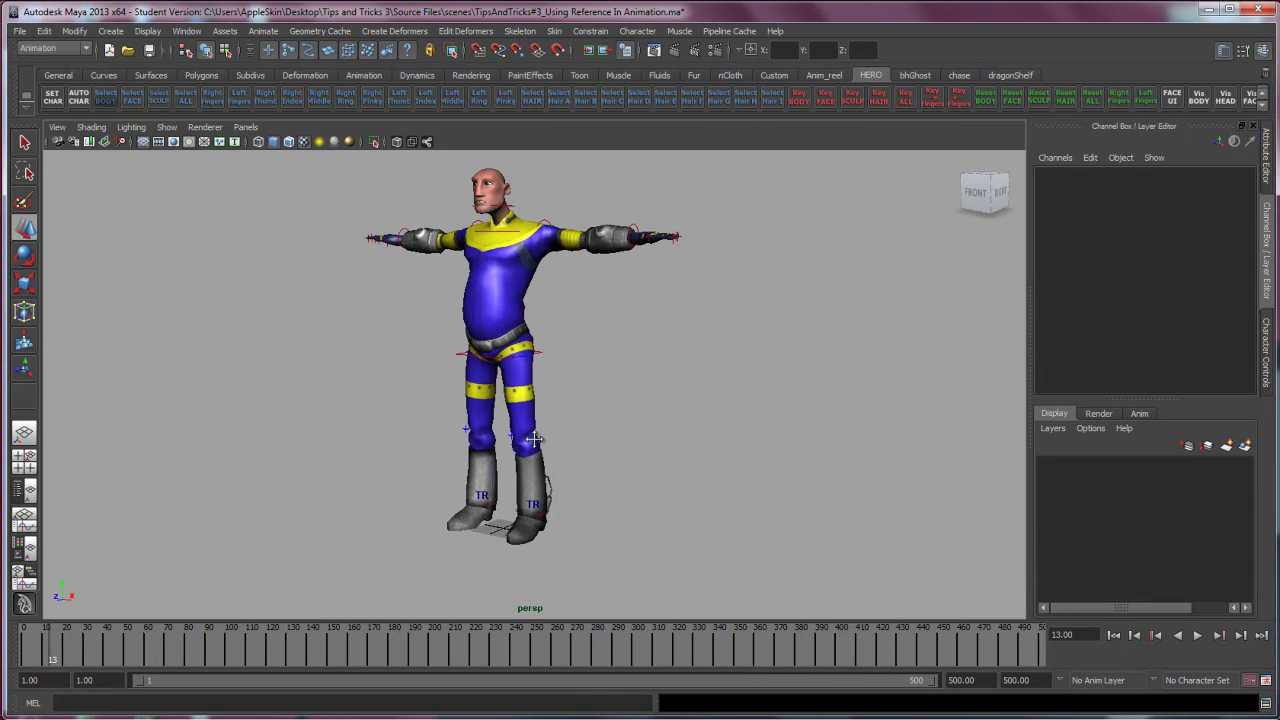
Pan and orbit the viewport around the rigged character
{"action": "middle_click_drag", "start_coordinate": [542, 460], "coordinate": [533, 450], "text": "alt"}
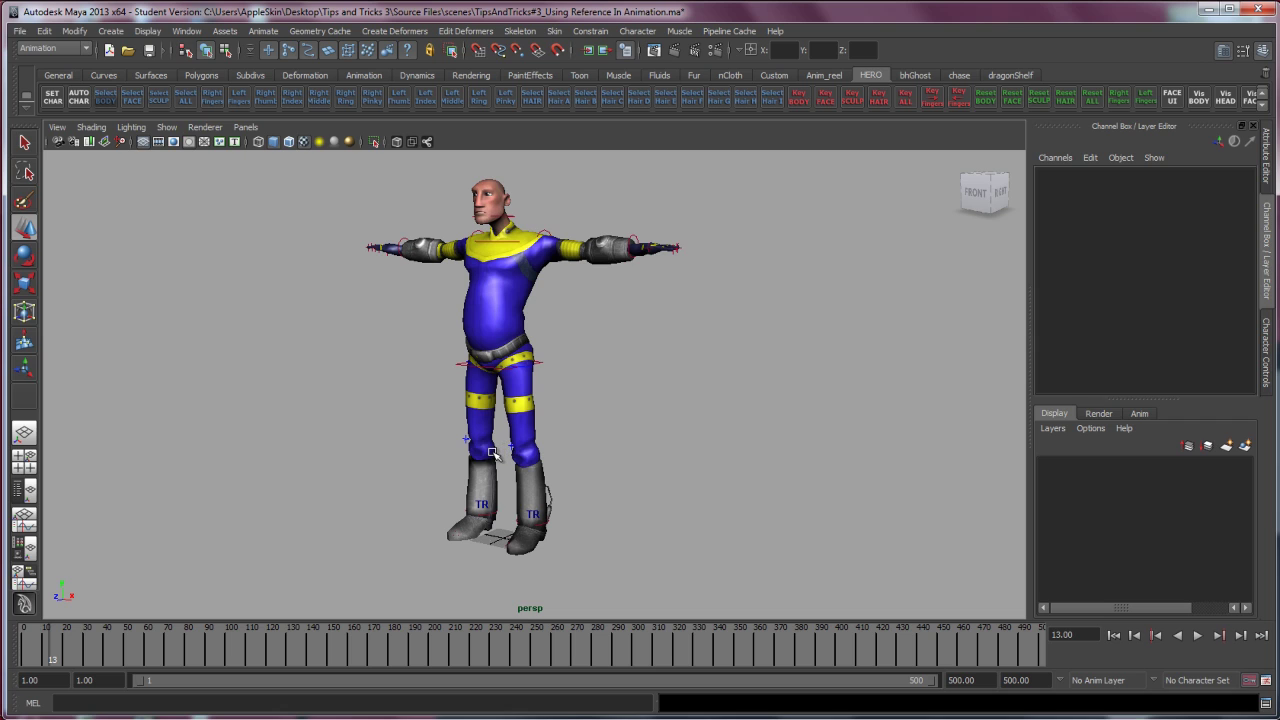
{"action": "left_click_drag", "start_coordinate": [380, 444], "coordinate": [398, 444], "text": "alt"}
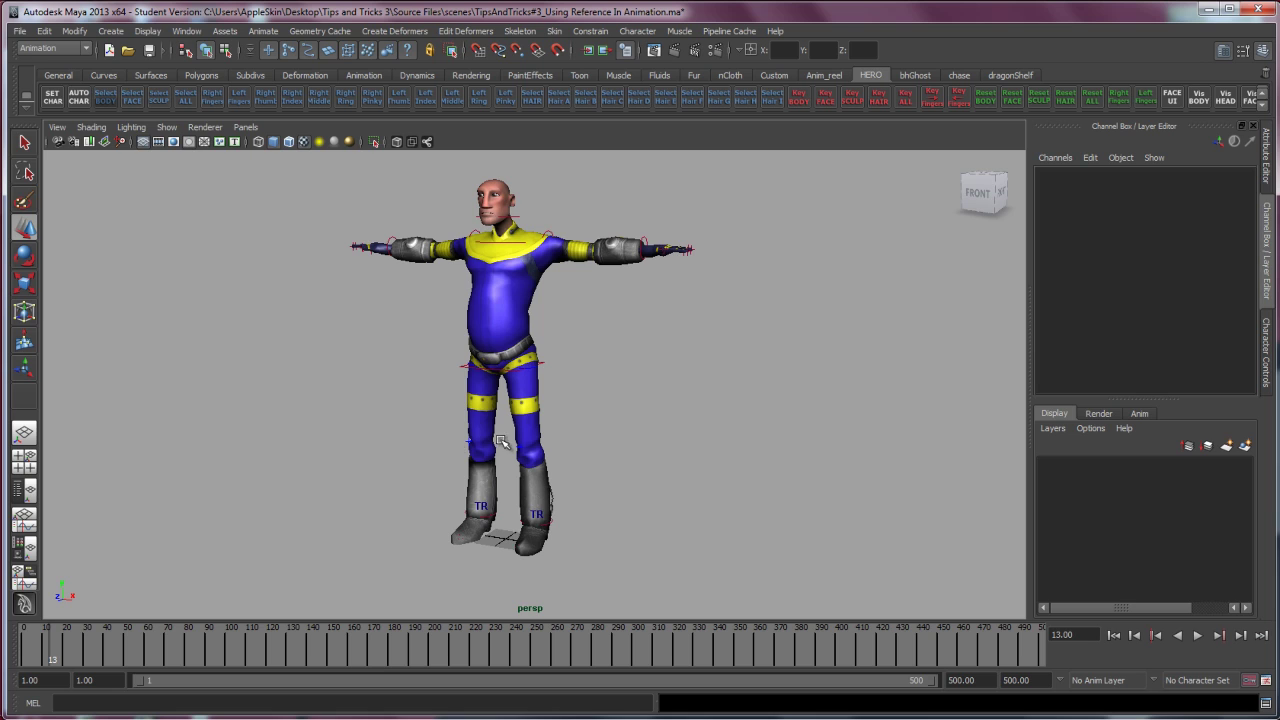
{"action": "left_click_drag", "start_coordinate": [505, 443], "coordinate": [574, 437], "text": "alt"}
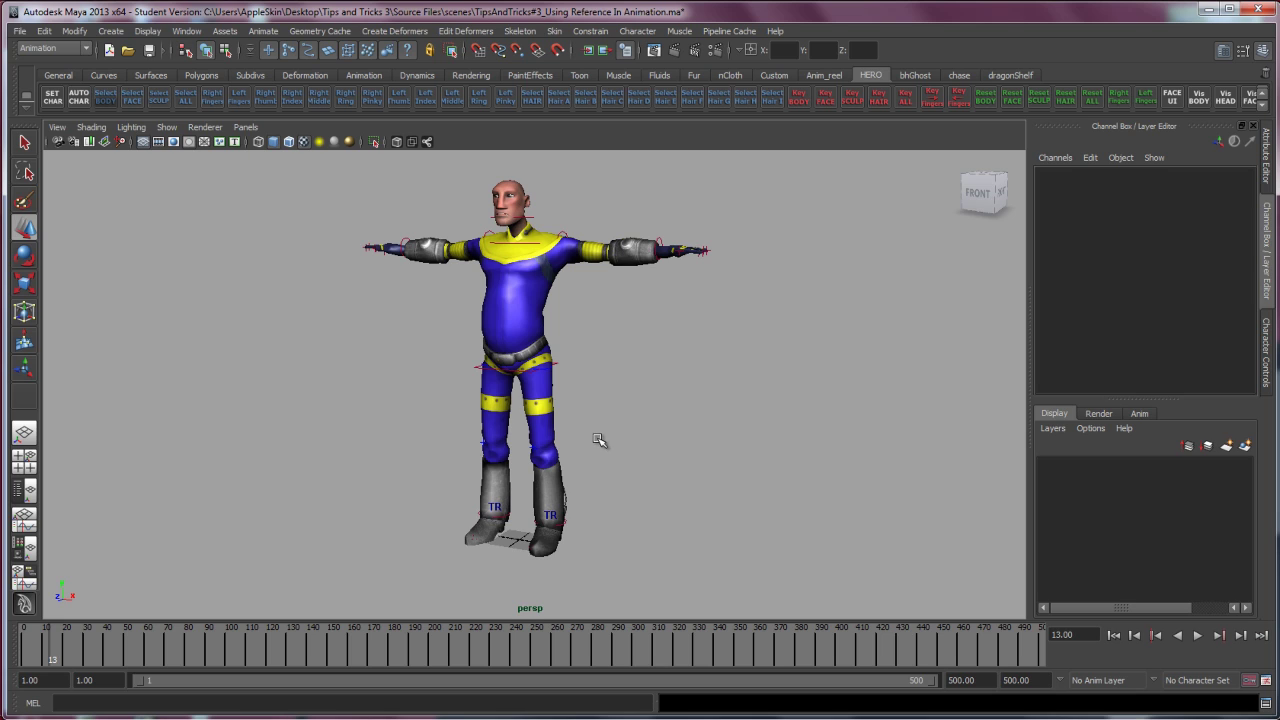
{"action": "middle_click_drag", "start_coordinate": [686, 440], "coordinate": [692, 440], "text": "alt"}
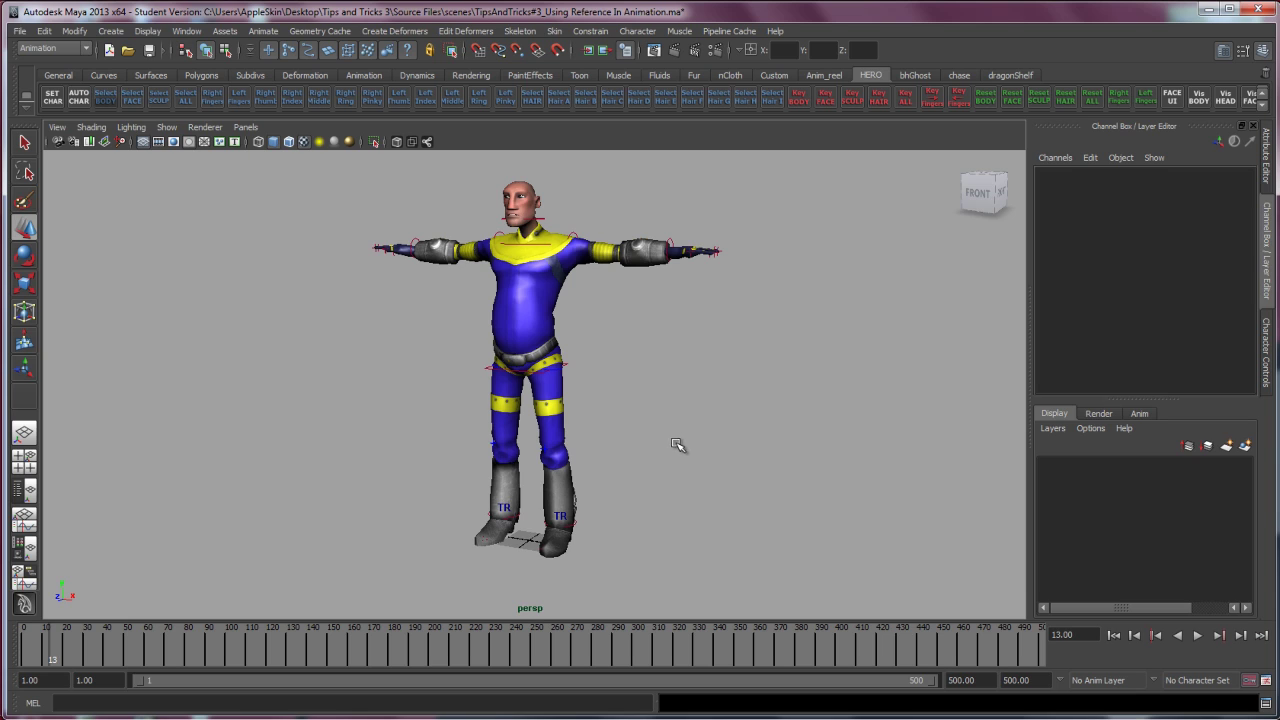
{"action": "middle_click_drag", "start_coordinate": [634, 449], "coordinate": [637, 434], "text": "alt"}
{"action": "left_click_drag", "start_coordinate": [637, 434], "coordinate": [640, 437], "text": "alt"}
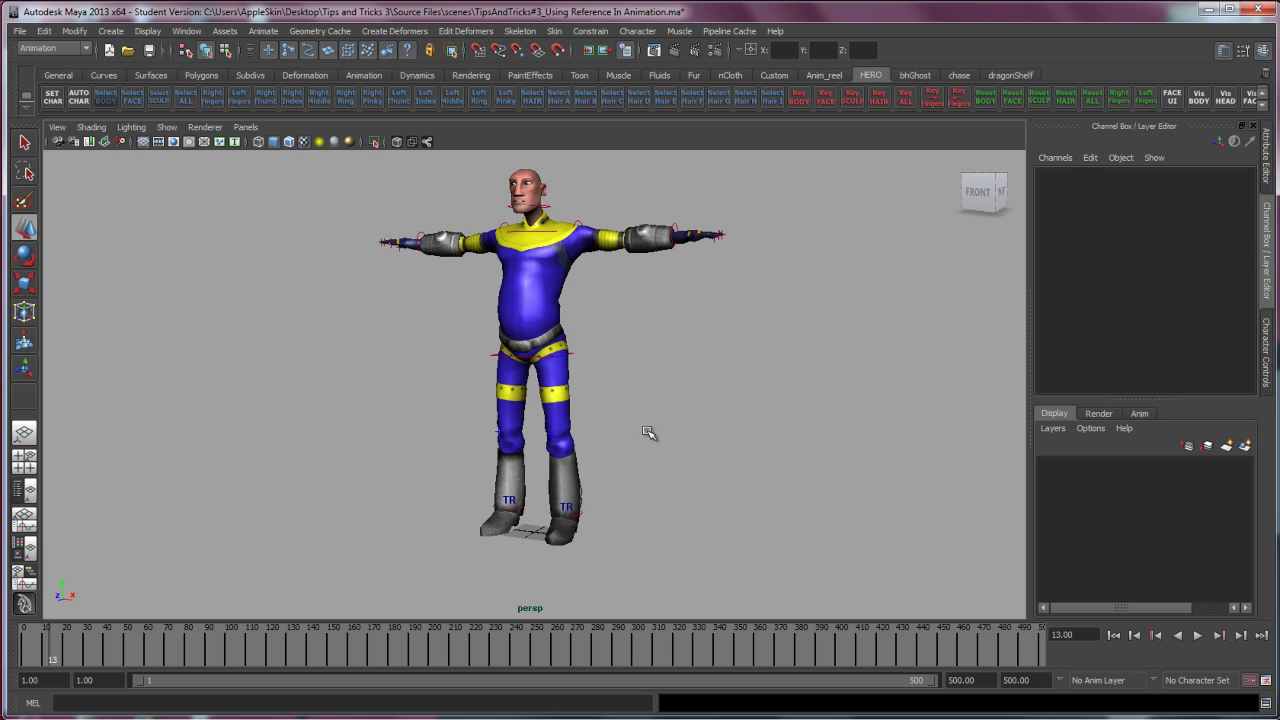
{"action": "middle_click_drag", "start_coordinate": [648, 432], "coordinate": [650, 451], "text": "alt"}
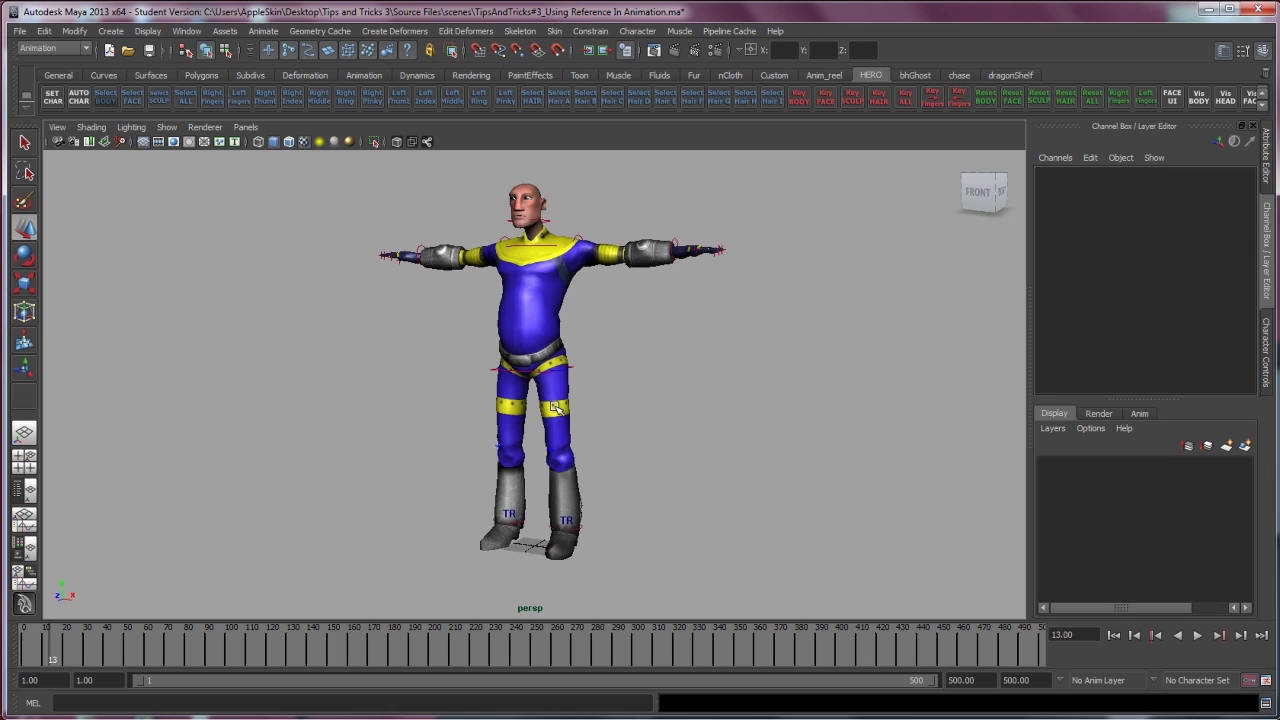
{"action": "middle_click_drag", "start_coordinate": [553, 406], "coordinate": [579, 402], "text": "alt"}
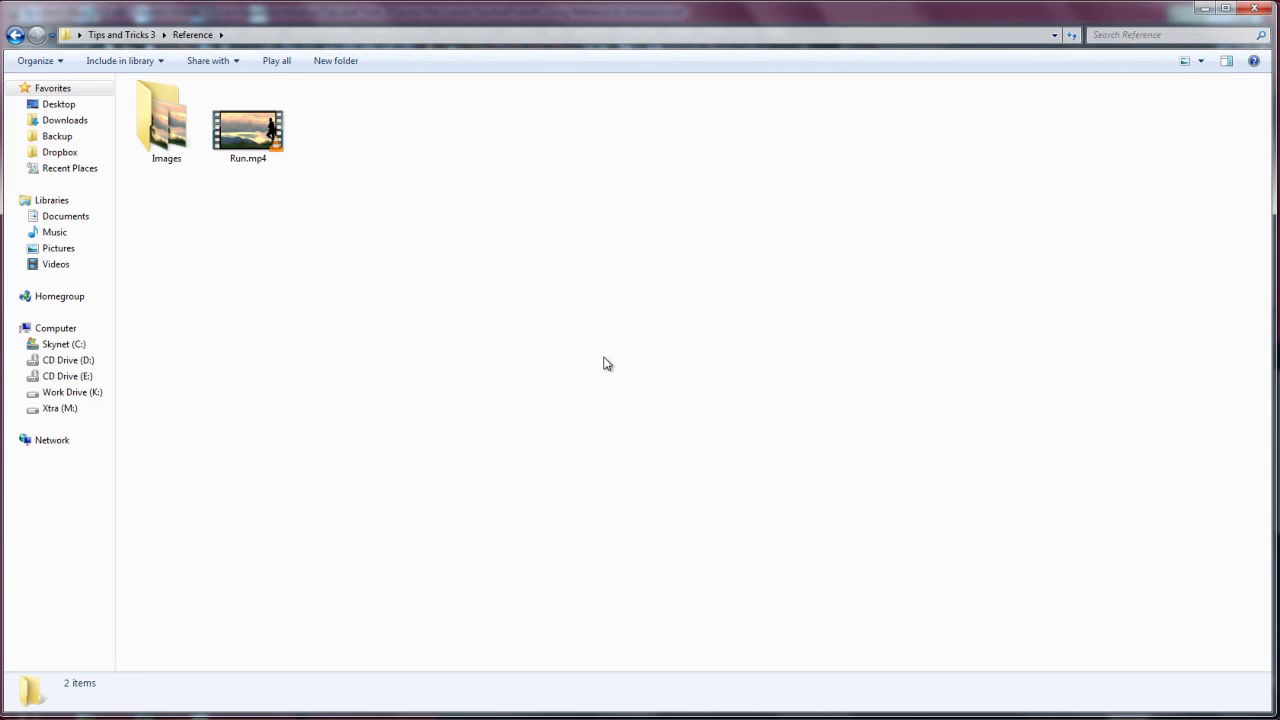
Open Run.mp4 in QuickTime and centre the player window
{"action": "left_click", "coordinate": [248, 135]}
{"action": "right_click", "coordinate": [249, 163]}
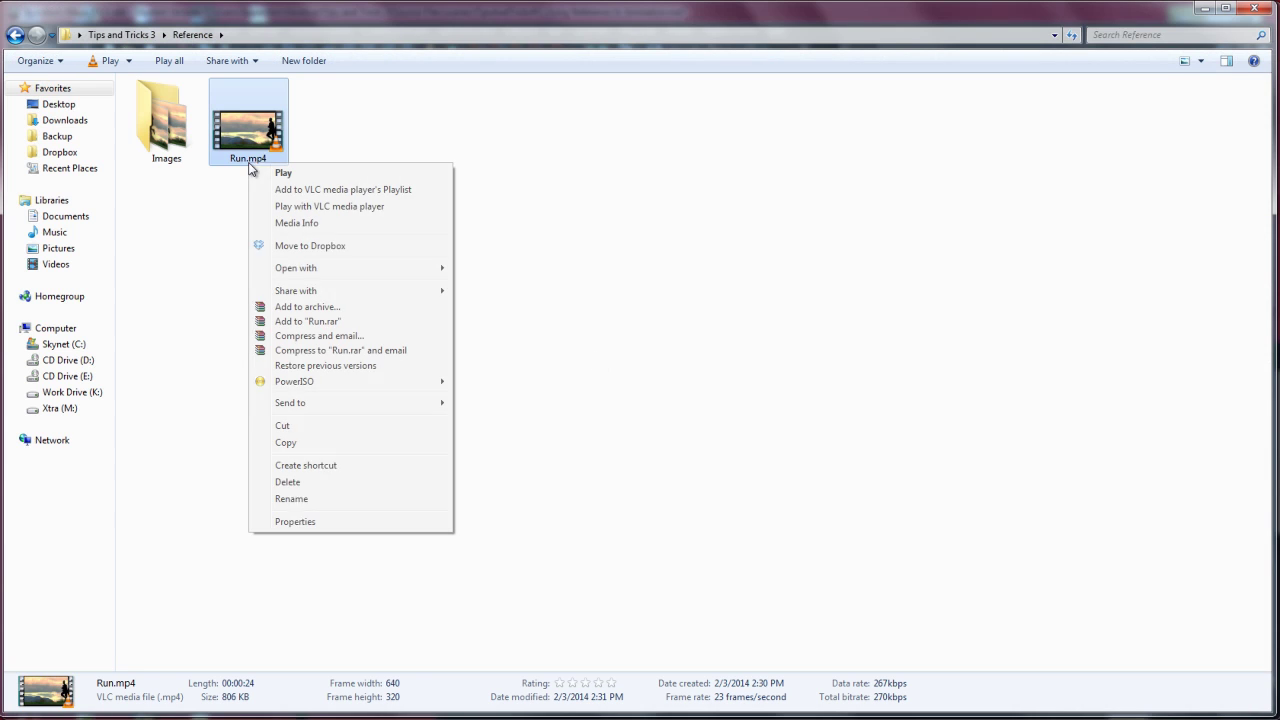
{"action": "left_click", "coordinate": [497, 285]}
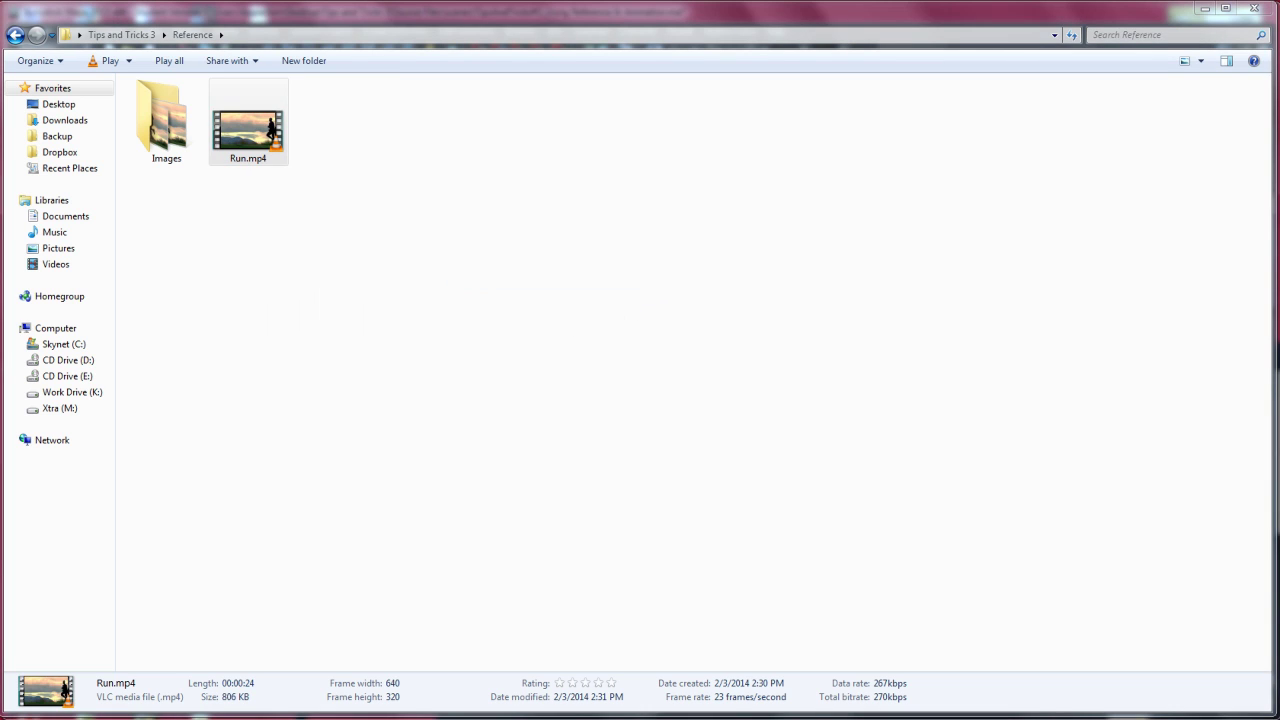
{"action": "left_click_drag", "start_coordinate": [547, 207], "coordinate": [592, 212]}
{"action": "mouse_move", "coordinate": [440, 479]}
{"action": "left_mouse_down"}
{"action": "mouse_move", "coordinate": [406, 480]}
{"action": "mouse_move", "coordinate": [432, 496]}
{"action": "mouse_move", "coordinate": [516, 484]}
{"action": "mouse_move", "coordinate": [408, 483]}
{"action": "mouse_move", "coordinate": [426, 483]}
{"action": "left_mouse_up"}
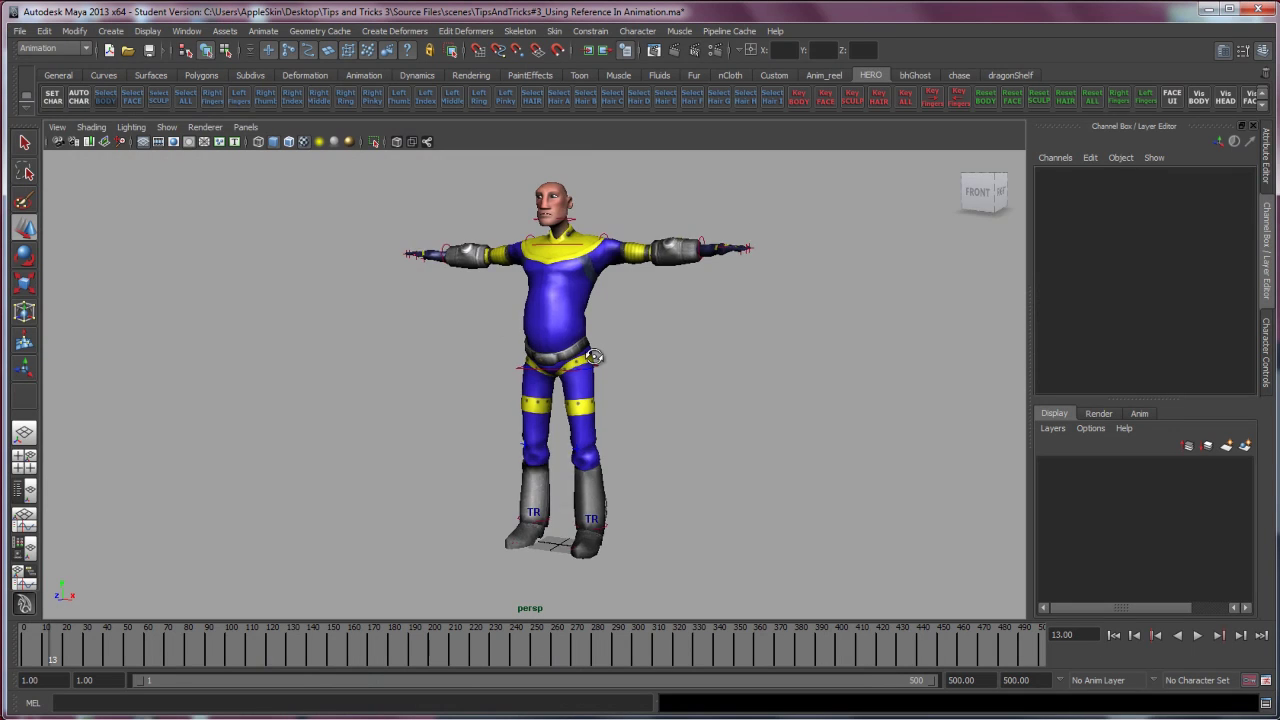
Scrub the reference video to 00:00:04, close it, and bring up the Create menu
{"action": "left_click_drag", "start_coordinate": [496, 379], "coordinate": [498, 364], "text": "alt"}
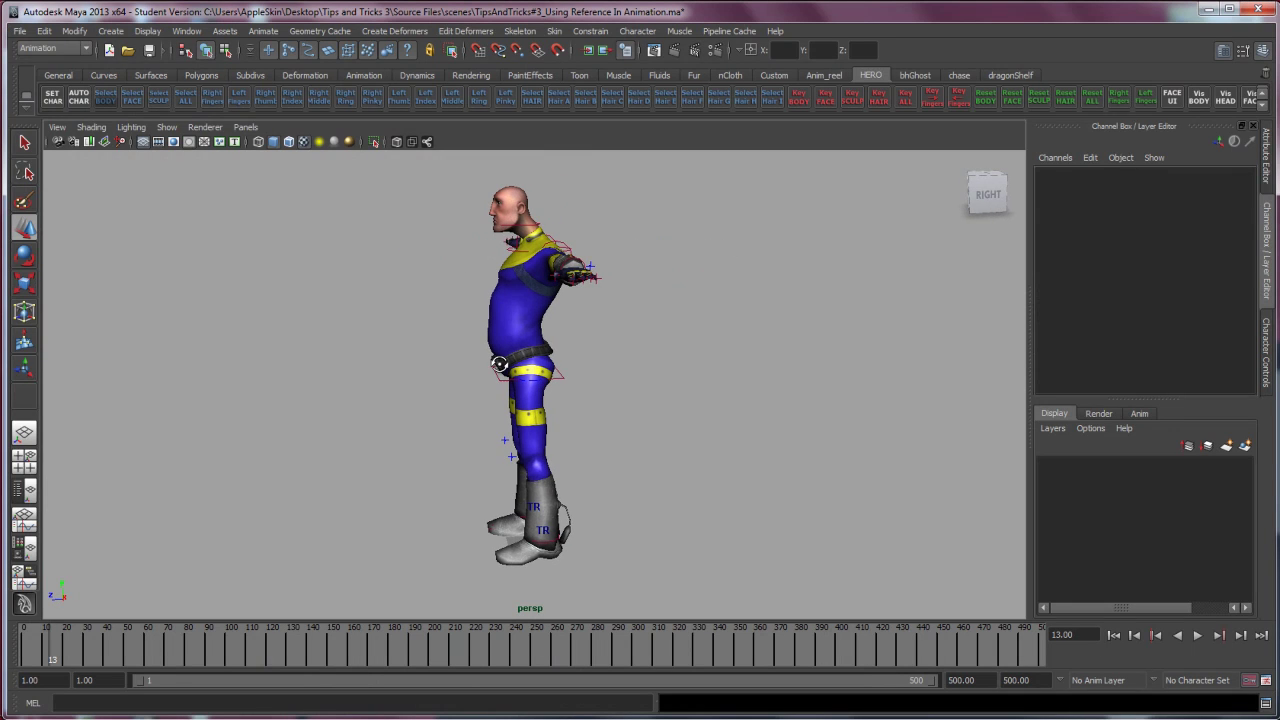
{"action": "middle_click_drag", "start_coordinate": [469, 376], "coordinate": [680, 366], "text": "alt"}
{"action": "left_click_drag", "start_coordinate": [680, 366], "coordinate": [400, 314], "text": "alt"}
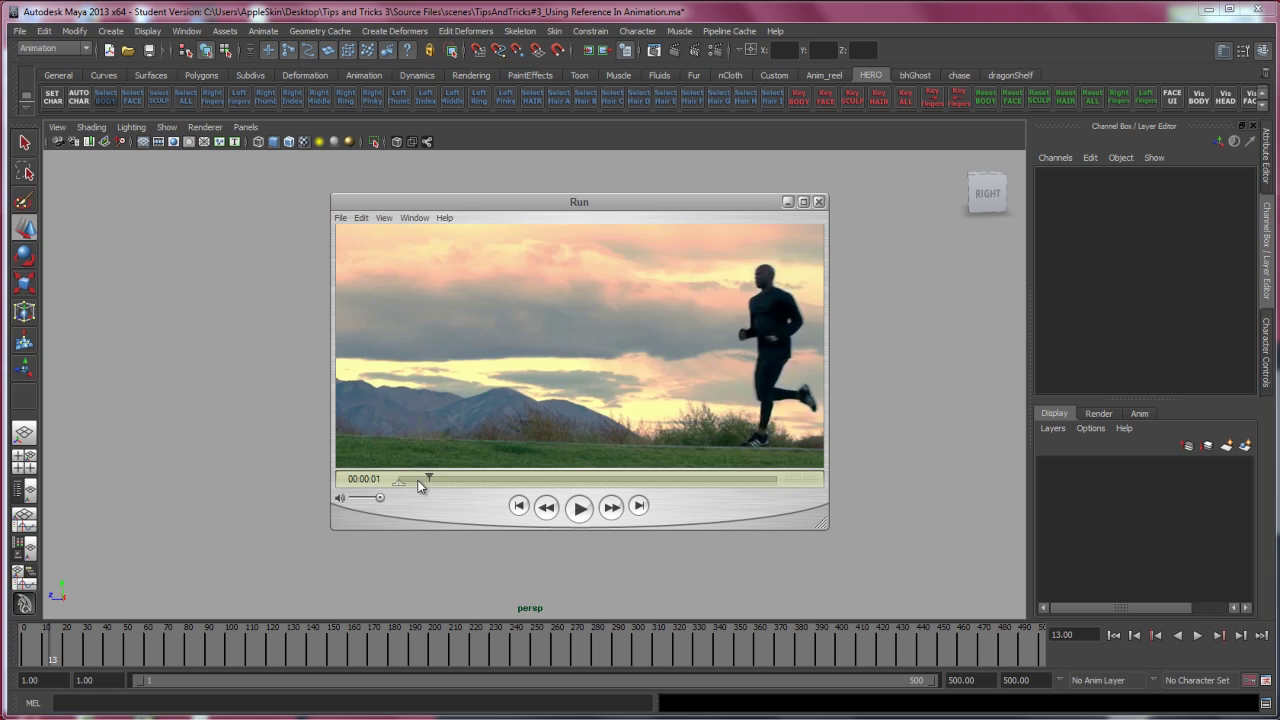
{"action": "left_click_drag", "start_coordinate": [420, 485], "coordinate": [468, 482]}
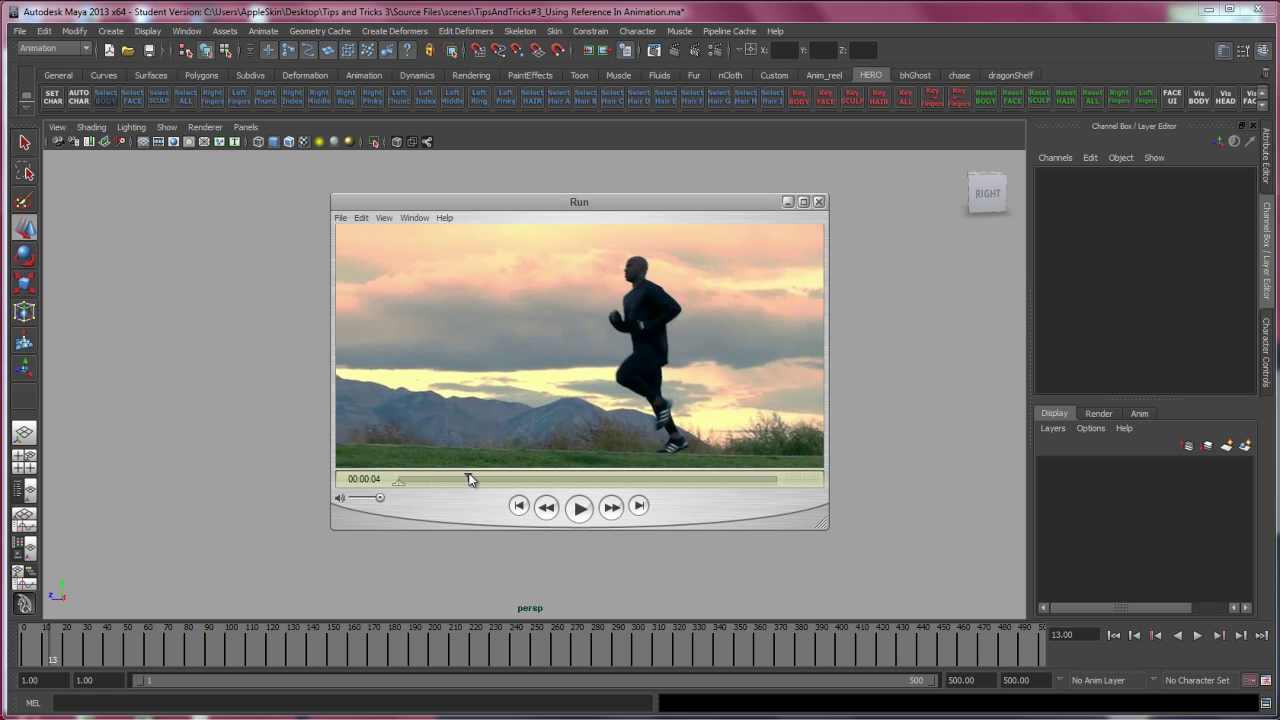
{"action": "left_click", "coordinate": [787, 201]}
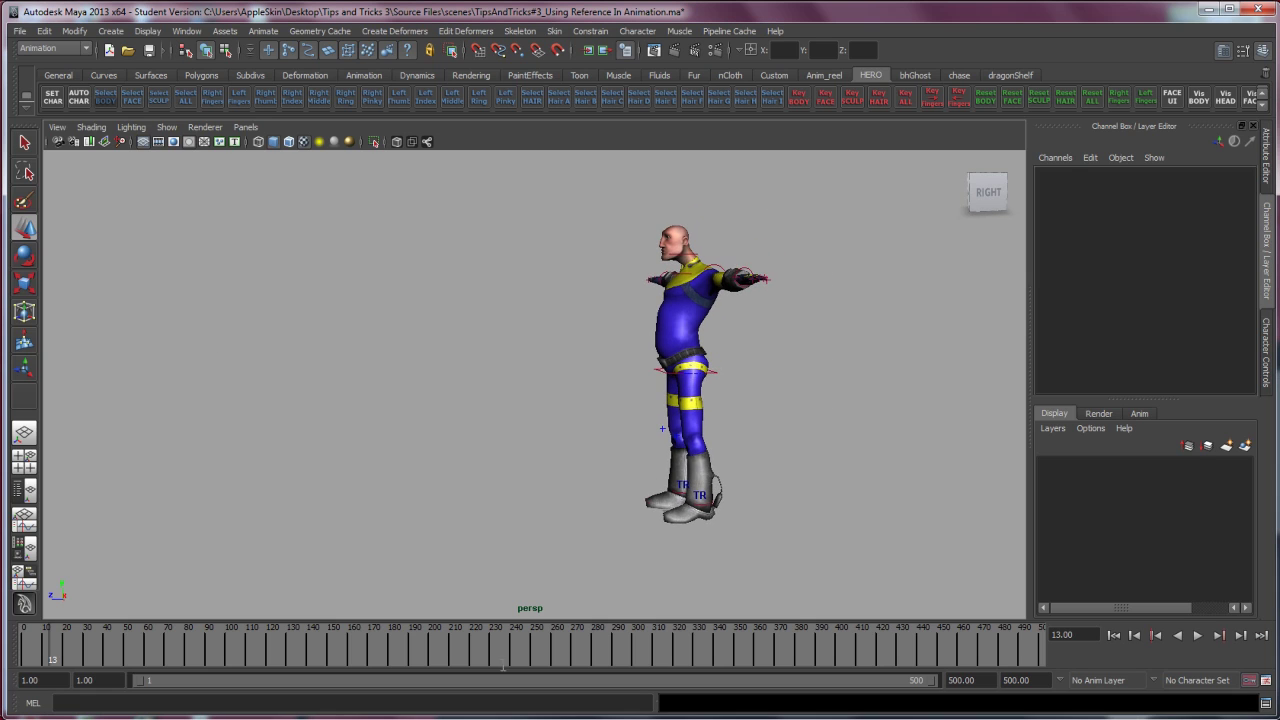
{"action": "left_click_drag", "start_coordinate": [574, 363], "coordinate": [551, 352], "text": "alt"}
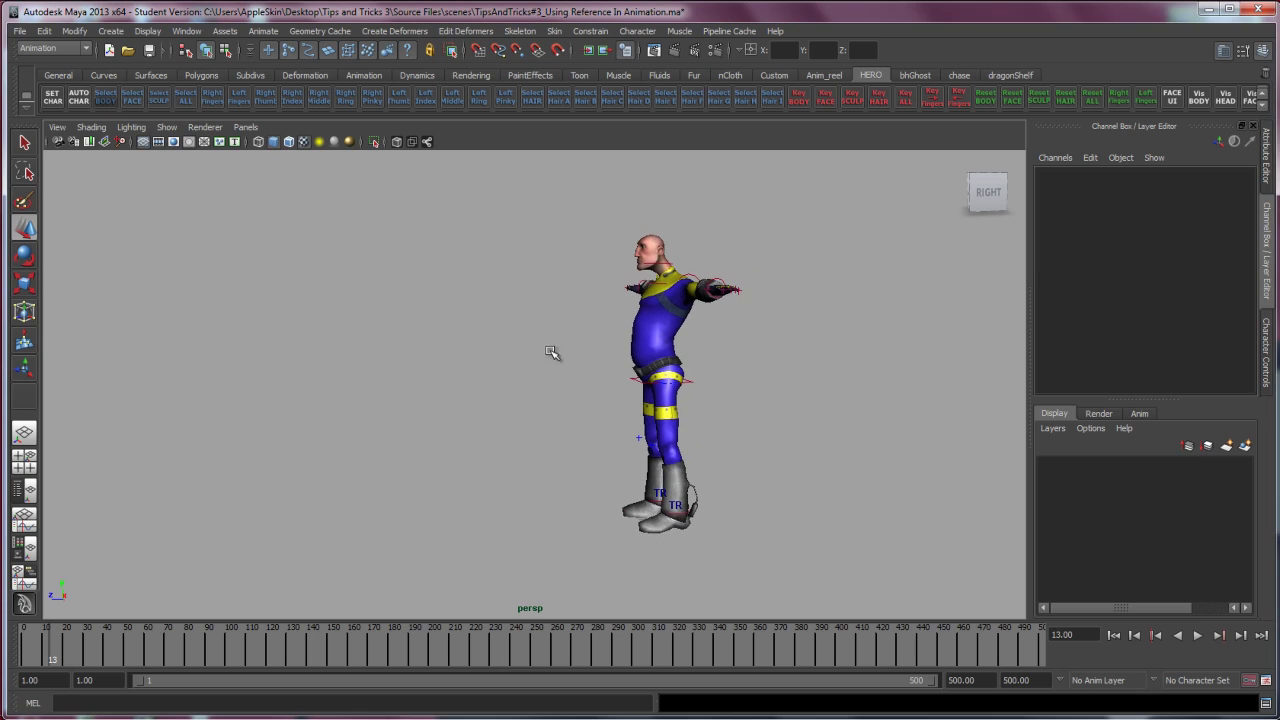
{"action": "left_click", "coordinate": [112, 33]}
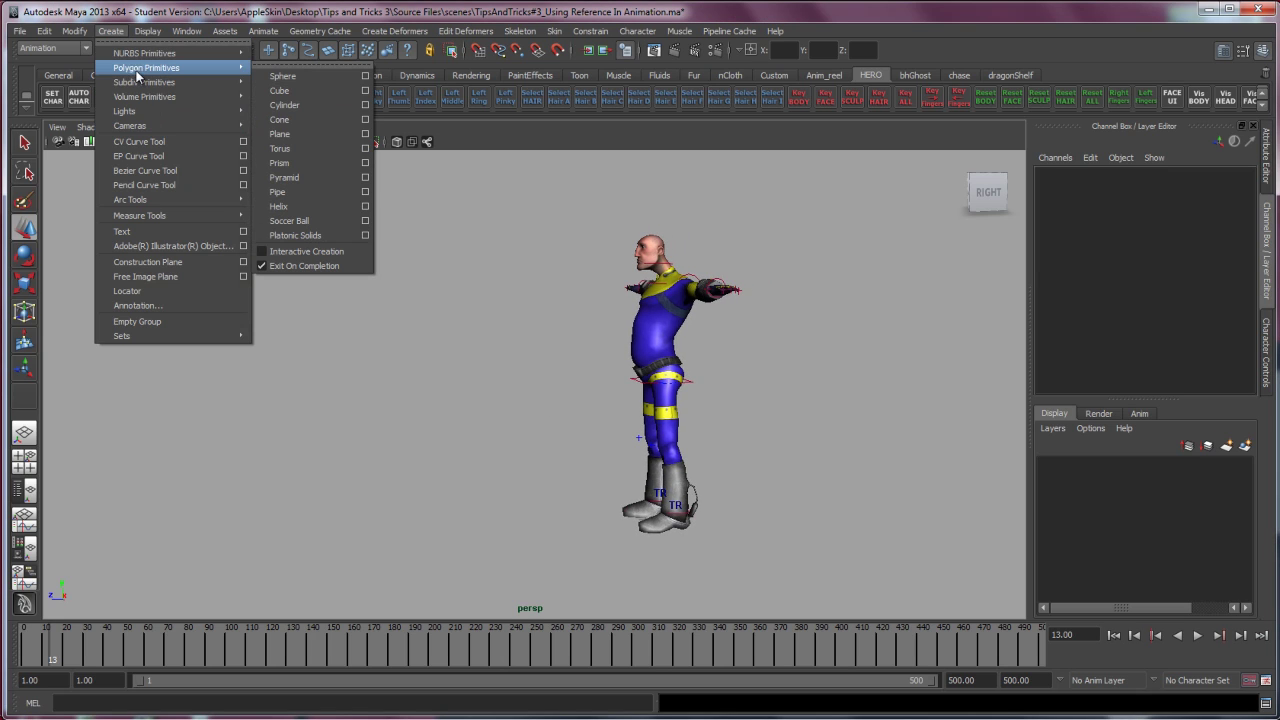
{"action": "mouse_move", "coordinate": [146, 67]}
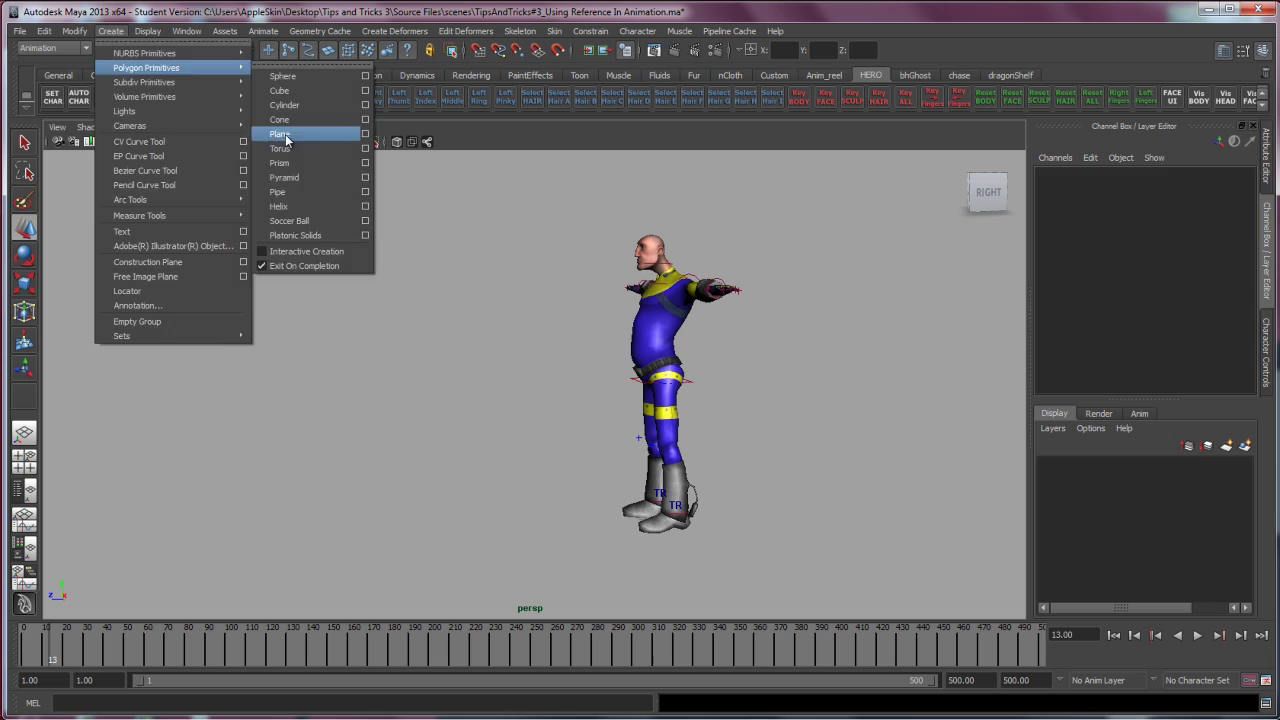
Create a polygon plane raised to Translate Y 99.662
{"action": "left_click", "coordinate": [280, 134]}
{"action": "key", "text": "w"}
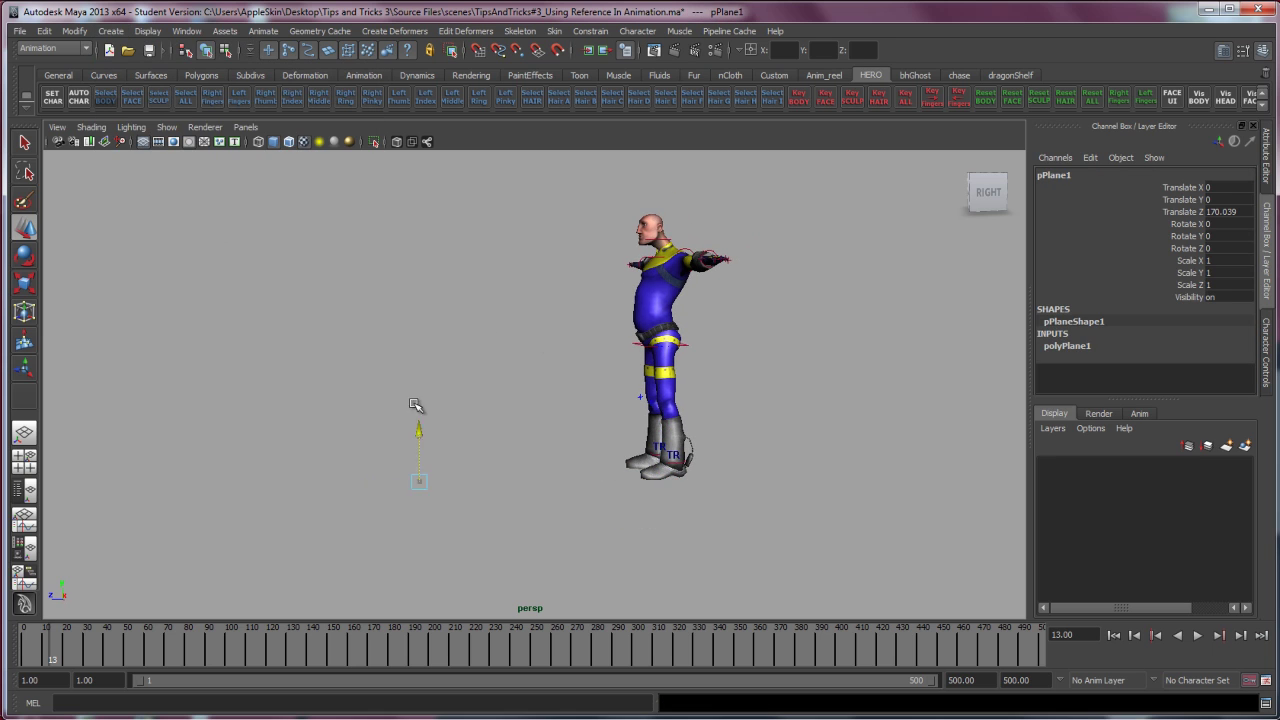
{"action": "left_click_drag", "start_coordinate": [416, 410], "coordinate": [417, 266]}
Scale the plane to 182.151 with Scale X 247.995 and bring up its material options
{"action": "key", "text": "r"}
{"action": "mouse_move", "coordinate": [417, 337]}
{"action": "left_mouse_down", "text": "alt"}
{"action": "mouse_move", "coordinate": [449, 366]}
{"action": "mouse_move", "coordinate": [434, 366]}
{"action": "left_mouse_up", "text": "alt"}
{"action": "left_click_drag", "start_coordinate": [551, 391], "coordinate": [570, 308], "text": "alt"}
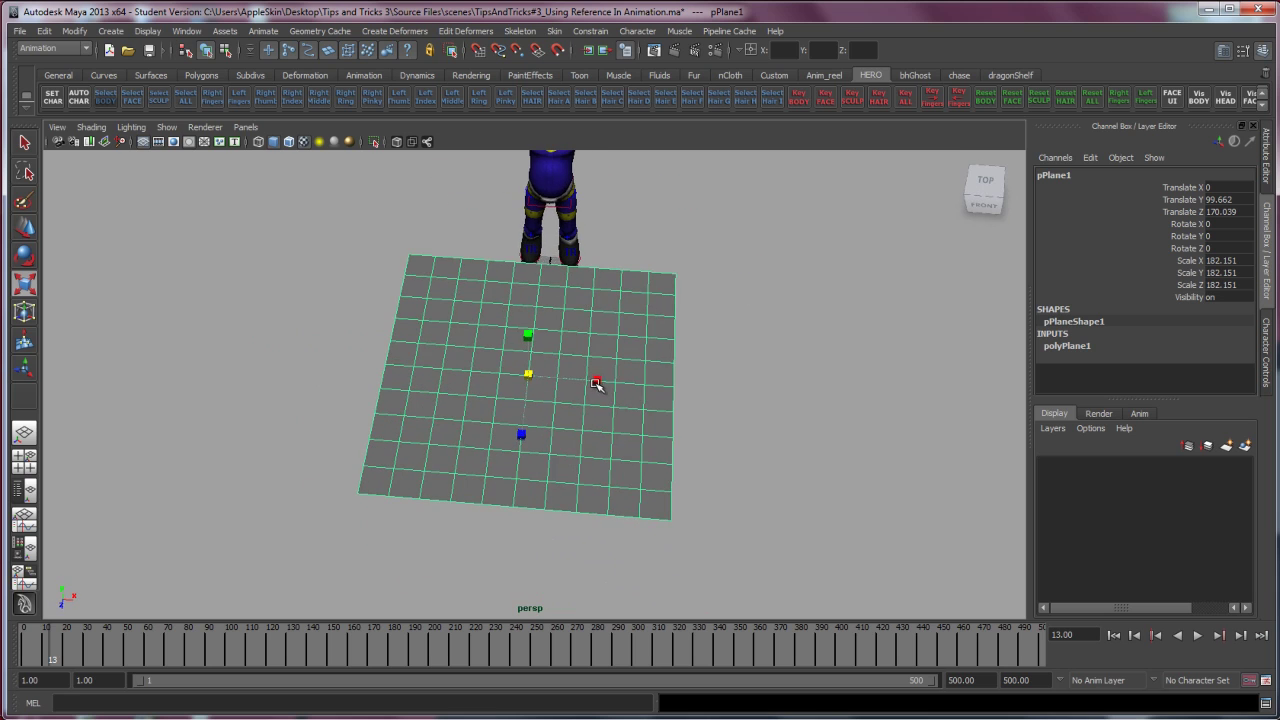
{"action": "mouse_move", "coordinate": [597, 388]}
{"action": "left_mouse_down"}
{"action": "mouse_move", "coordinate": [623, 388]}
{"action": "mouse_move", "coordinate": [549, 348]}
{"action": "mouse_move", "coordinate": [494, 363]}
{"action": "mouse_move", "coordinate": [463, 346]}
{"action": "left_mouse_up"}
{"action": "right_click", "coordinate": [549, 348]}
{"action": "left_click_drag", "start_coordinate": [571, 369], "coordinate": [552, 298], "text": "alt"}
{"action": "right_click_drag", "start_coordinate": [550, 298], "coordinate": [560, 346]}
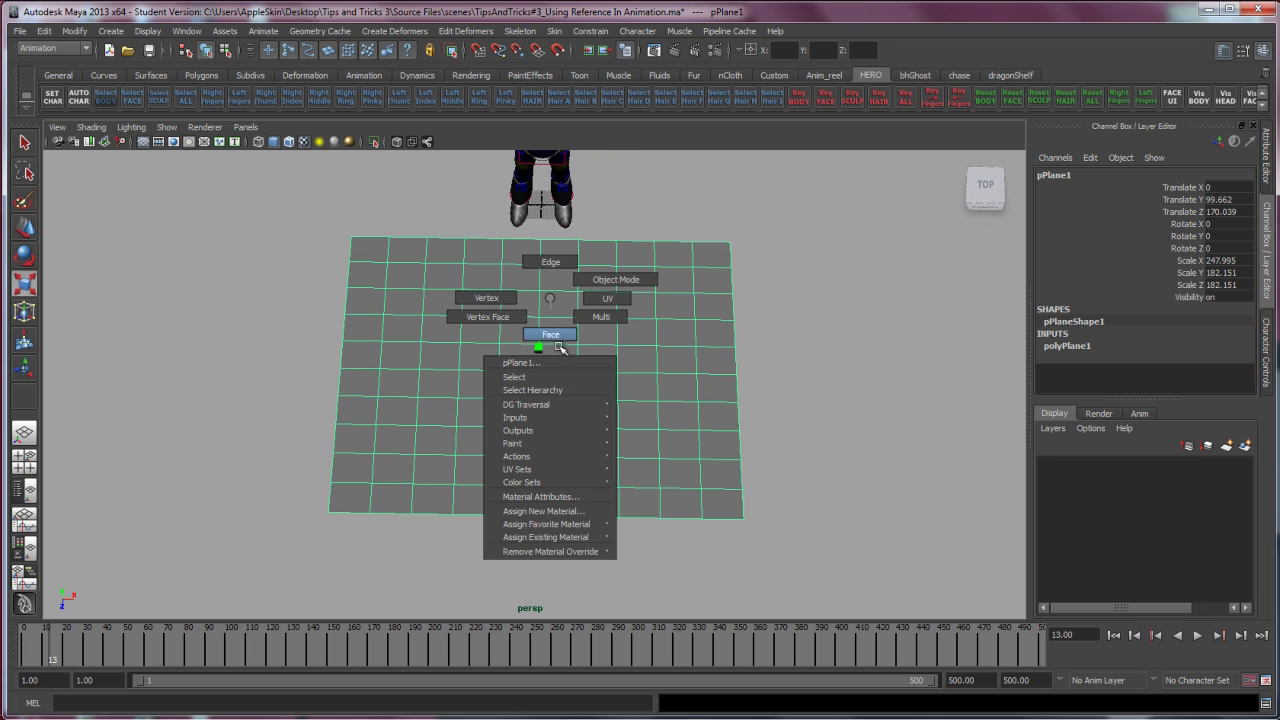
Assign the plane a new Lambert whose Color is driven by a File texture
{"action": "left_click", "coordinate": [570, 512]}
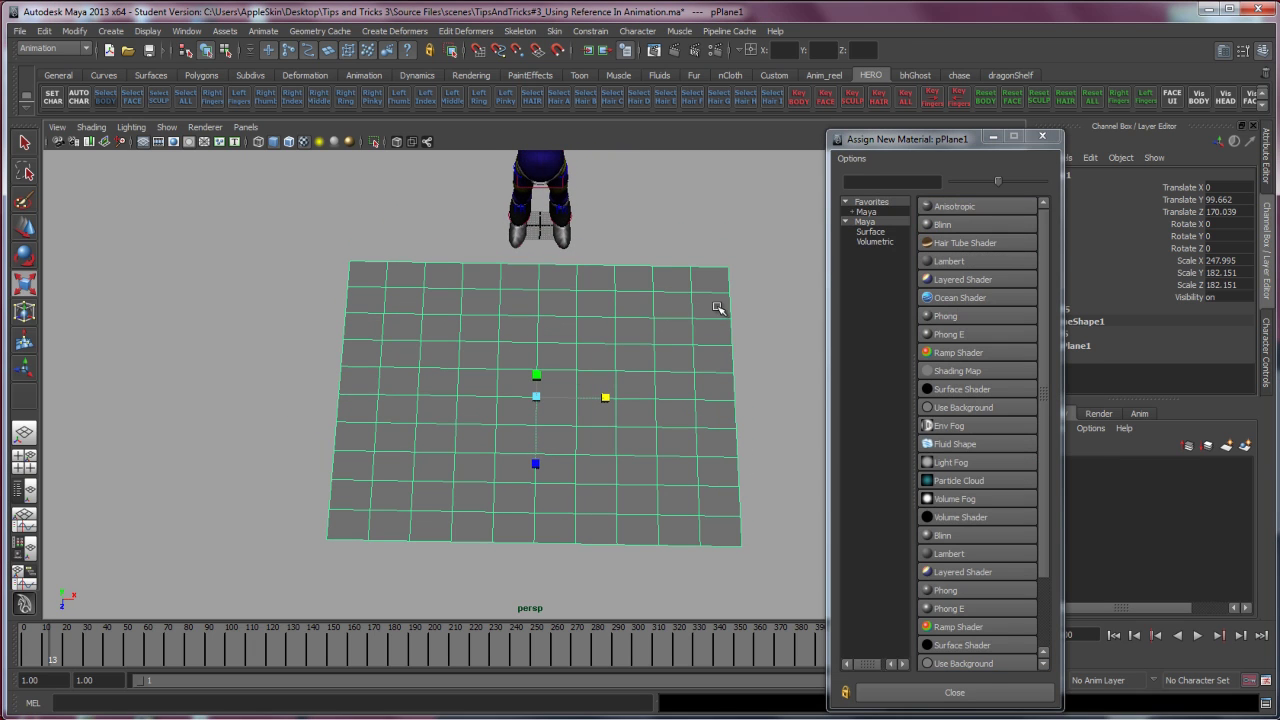
{"action": "left_click", "coordinate": [950, 261]}
{"action": "left_click_drag", "start_coordinate": [677, 320], "coordinate": [338, 310], "text": "alt"}
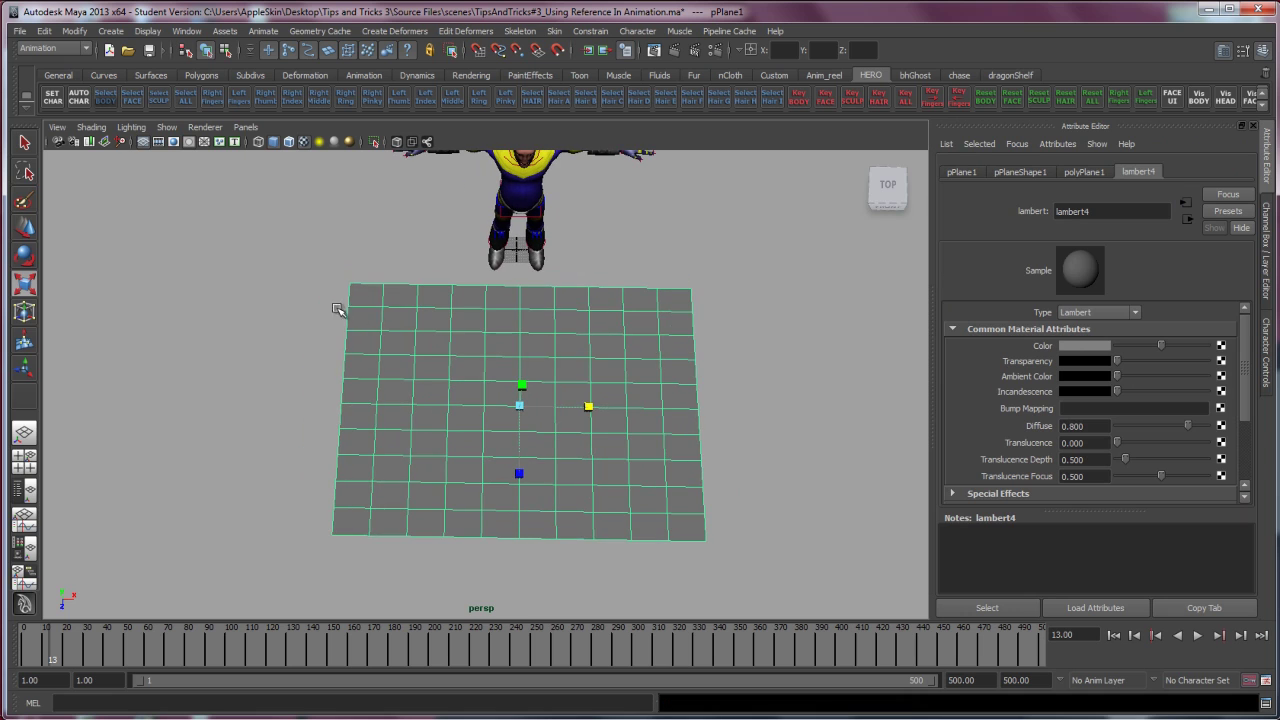
{"action": "left_click", "coordinate": [1221, 346]}
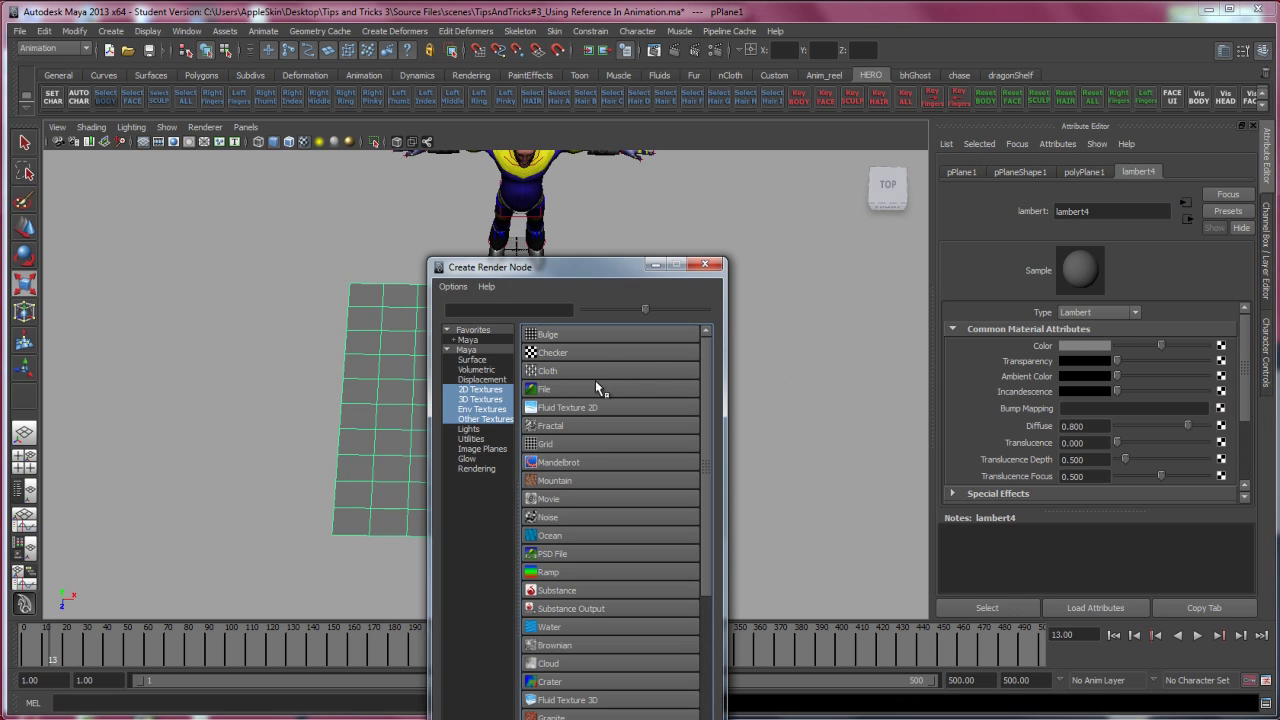
{"action": "left_click", "coordinate": [560, 392]}
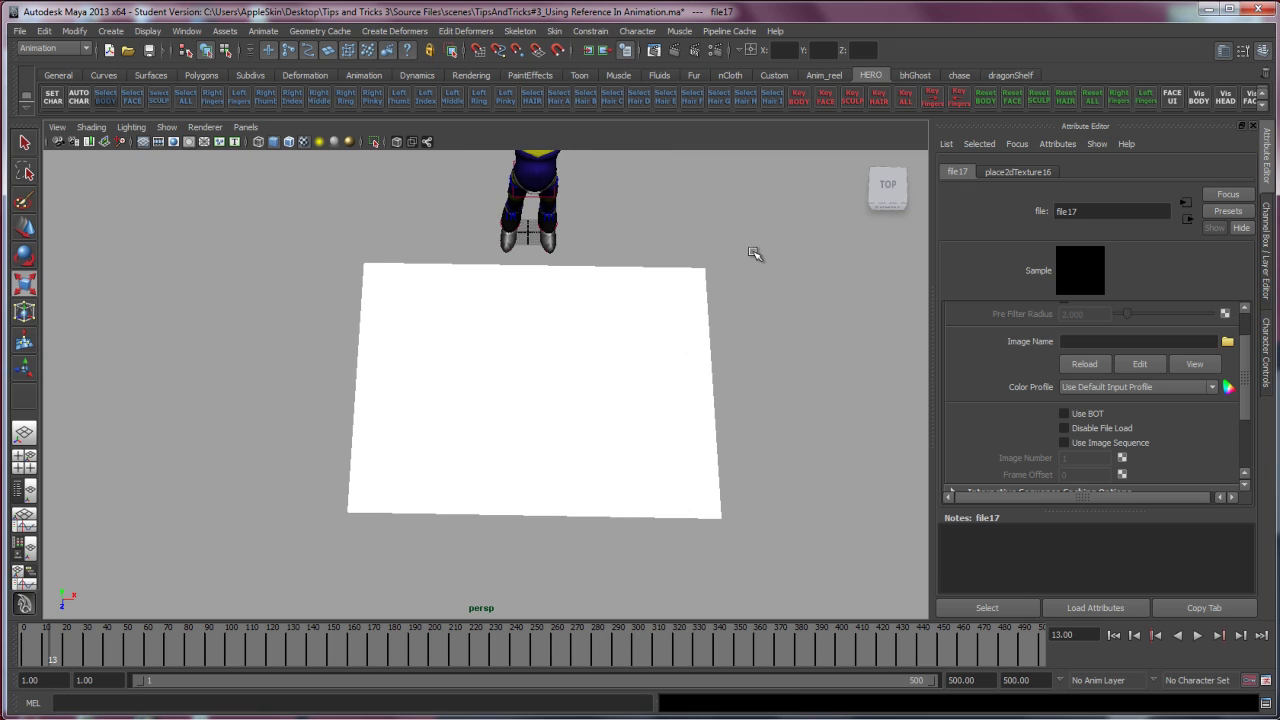
{"action": "middle_click_drag", "start_coordinate": [580, 380], "coordinate": [586, 368], "text": "alt"}
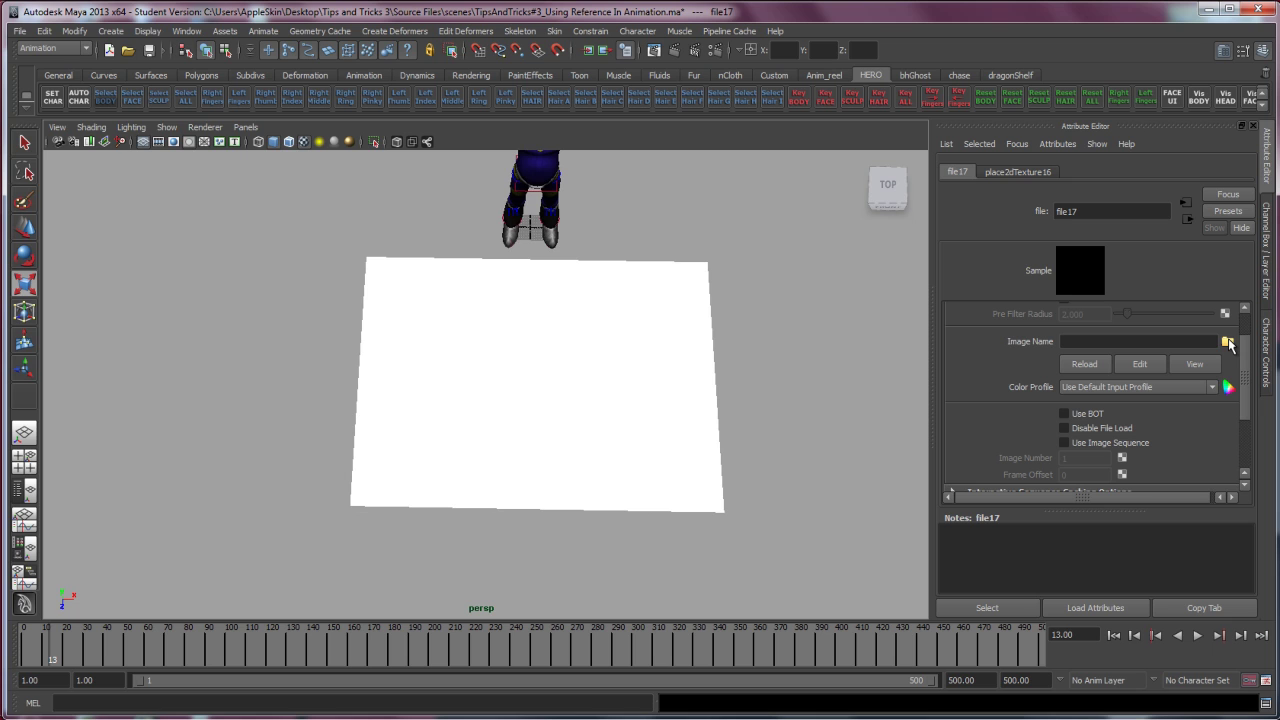
Load Run33.jpg into the file texture and enable Use Image Sequence
{"action": "left_click", "coordinate": [1228, 341]}
{"action": "left_click_drag", "start_coordinate": [366, 263], "coordinate": [367, 185]}
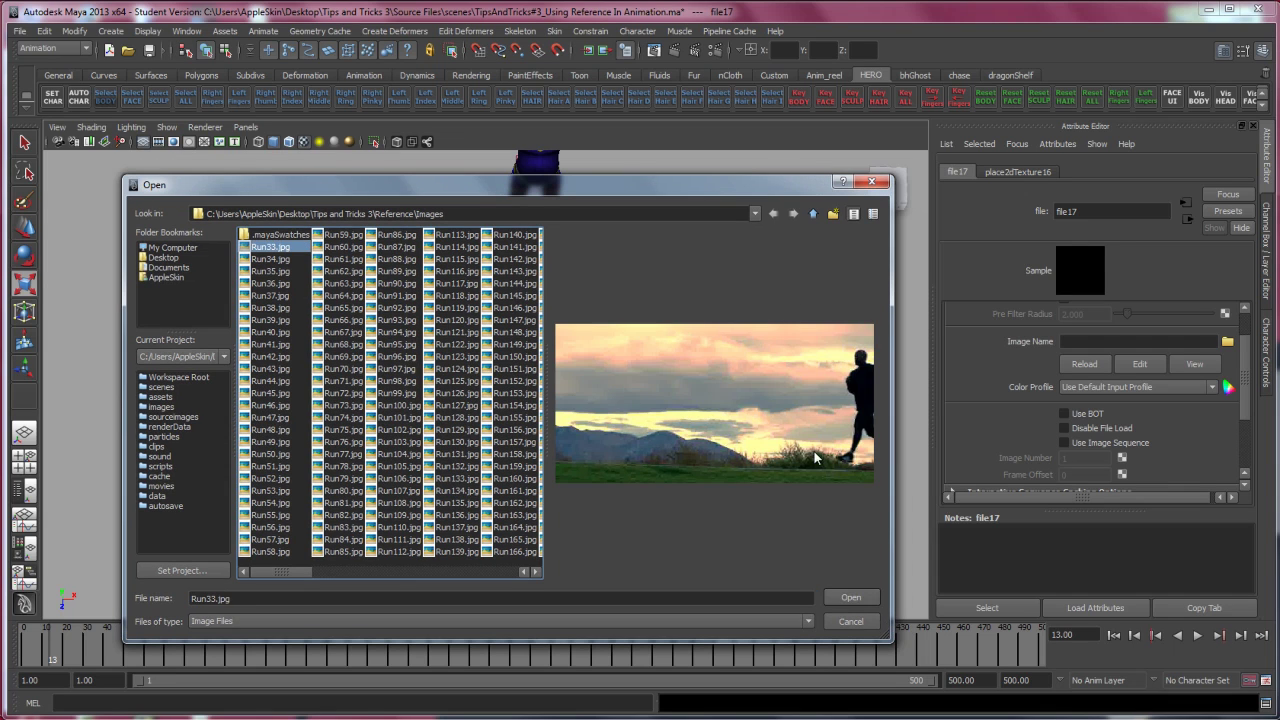
{"action": "left_click", "coordinate": [846, 598]}
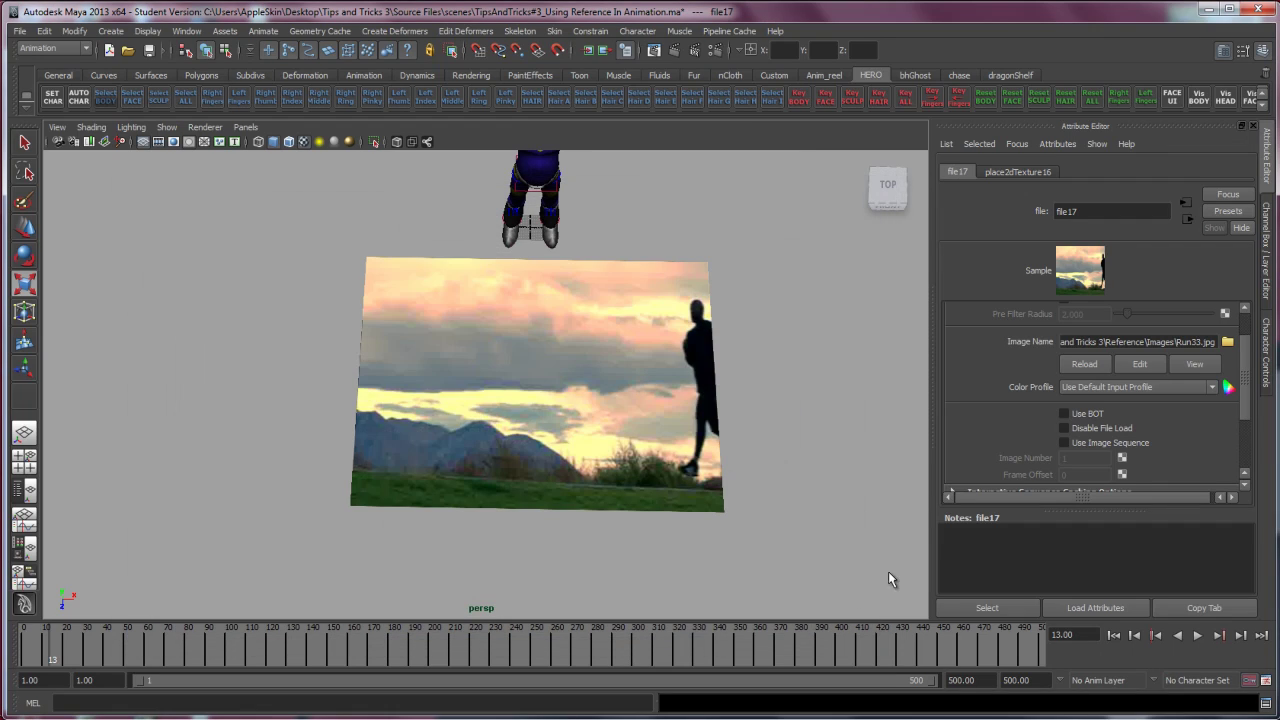
{"action": "left_click", "coordinate": [1090, 446]}
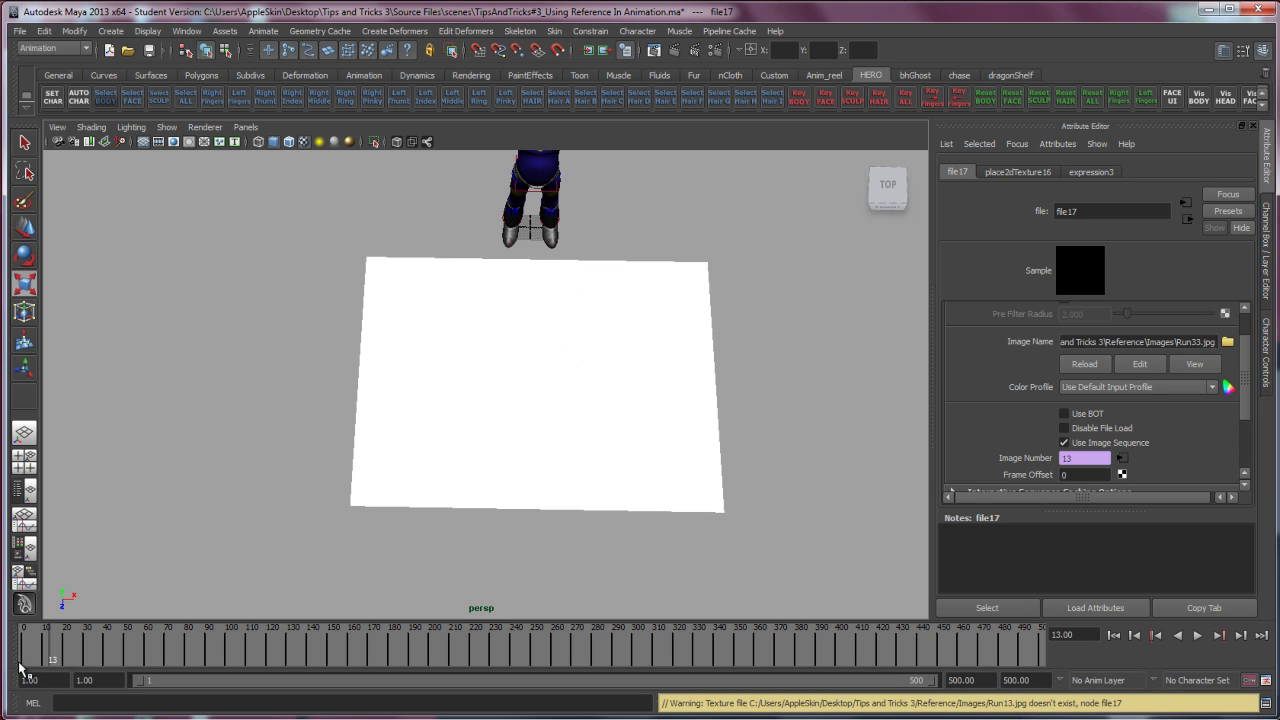
Play back the timeline to test the texture, stopping at frame 1
{"action": "key", "text": "alt+v"}
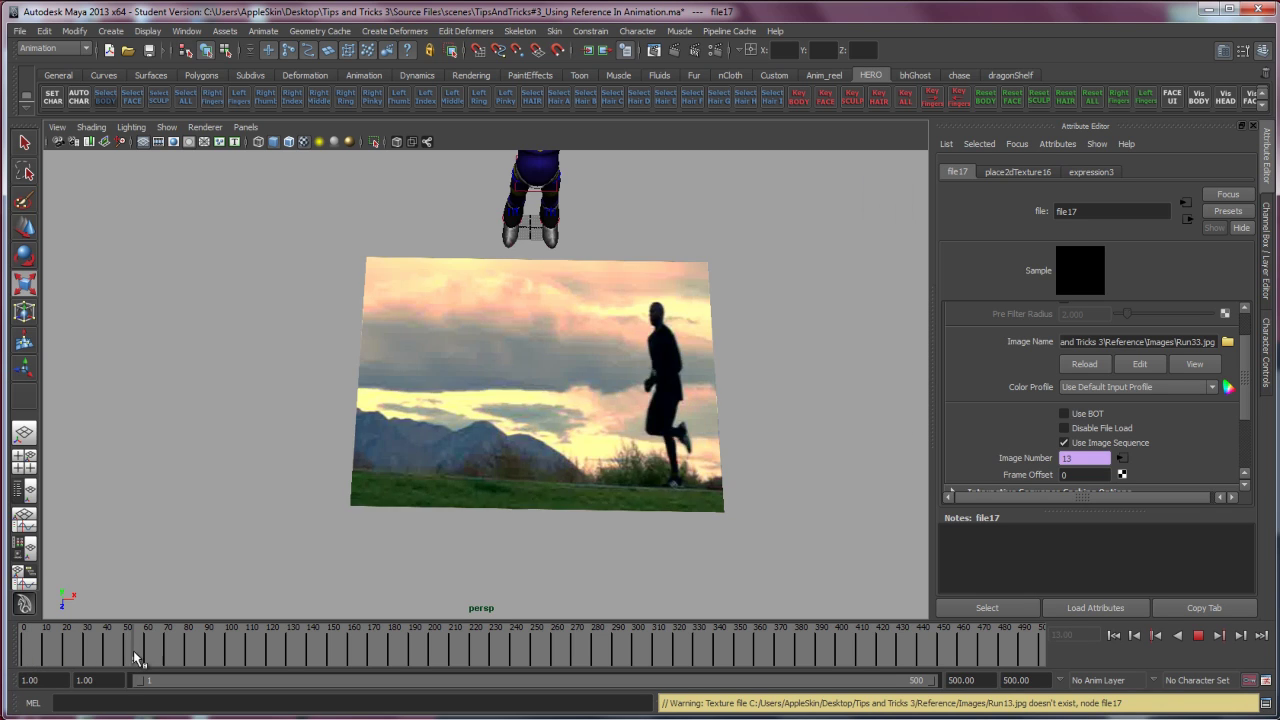
{"action": "left_click", "coordinate": [93, 648]}
{"action": "key", "text": "alt+v"}
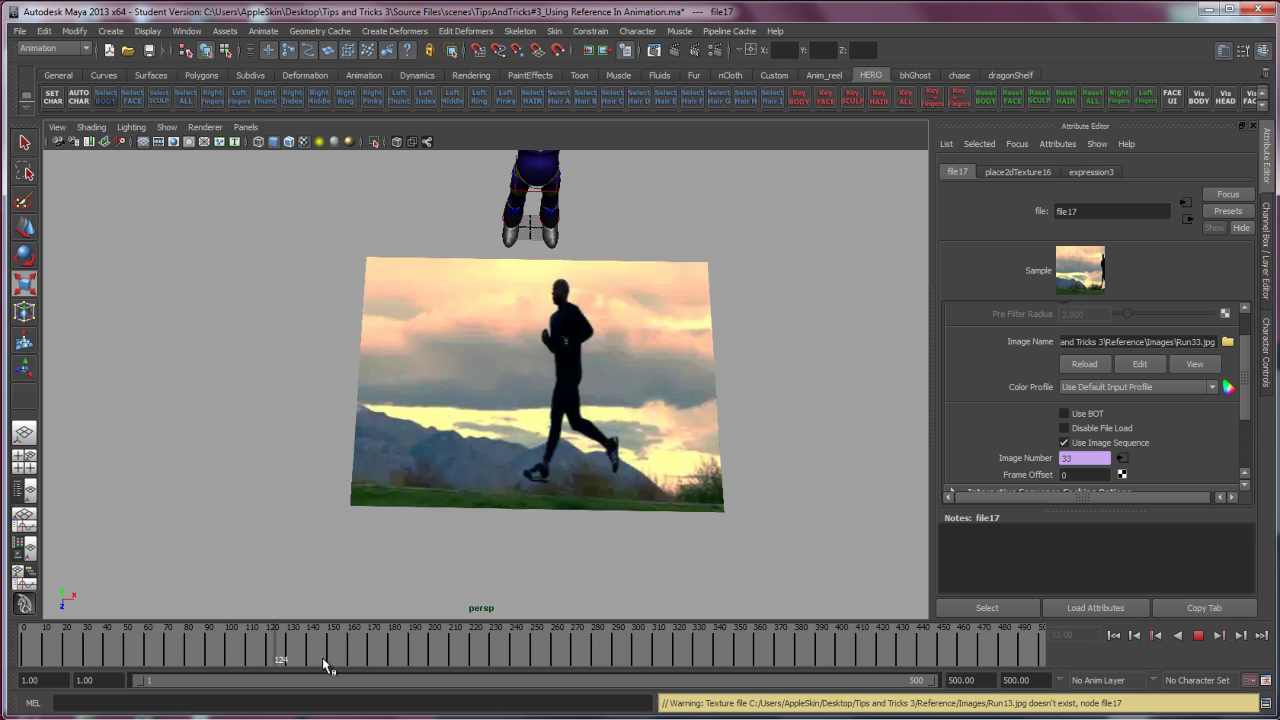
{"action": "left_click", "coordinate": [5, 652]}
{"action": "scroll", "coordinate": [1086, 428], "scroll_direction": "down", "scroll_amount": 1}
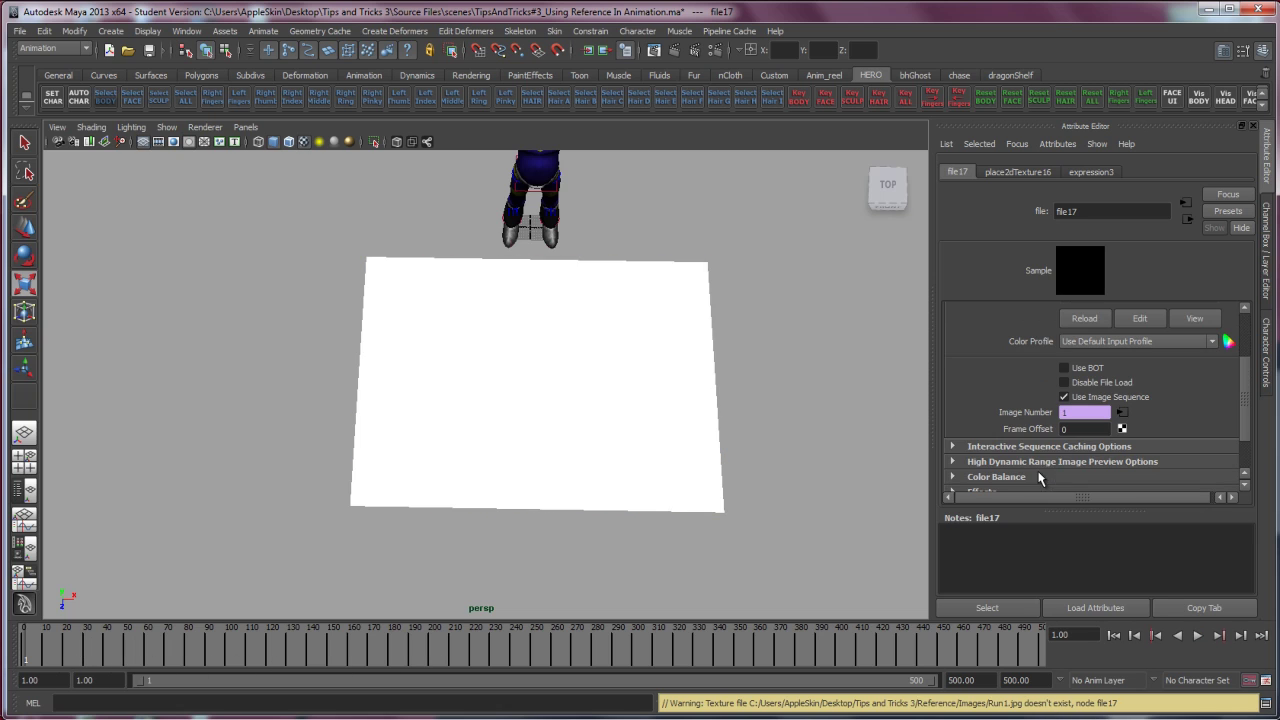
Set Frame Offset to 33 and play the runner footage on the plane
{"action": "left_click", "coordinate": [1086, 428]}
{"action": "type", "text": "33"}
{"action": "key", "text": "Return"}
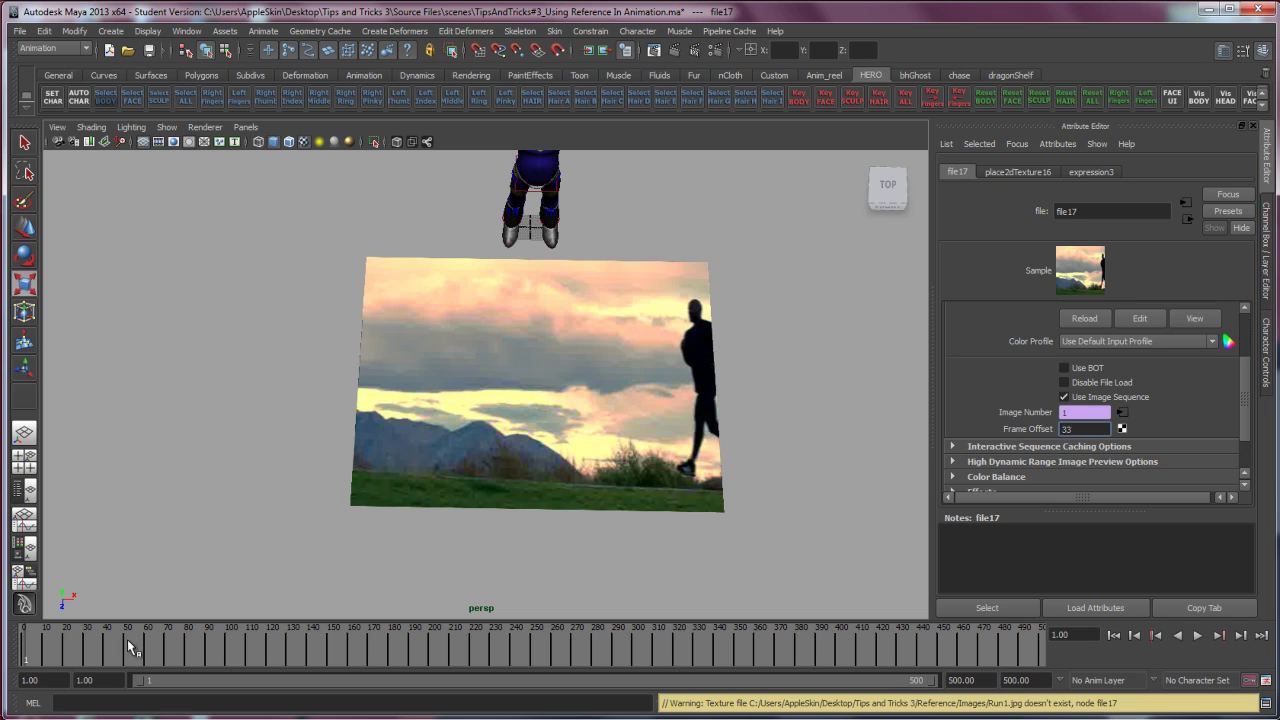
{"action": "key", "text": "alt+v"}
{"action": "left_click", "coordinate": [46, 656]}
{"action": "key", "text": "Return"}
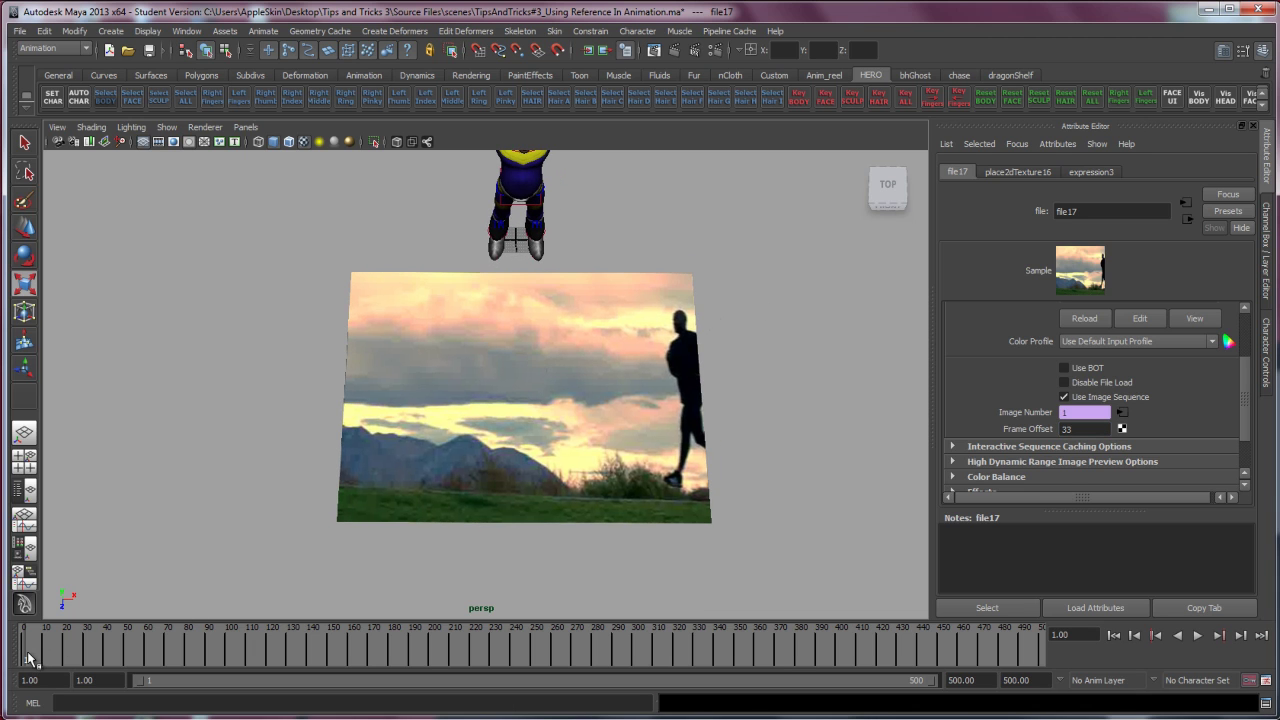
{"action": "key", "text": "alt+v"}
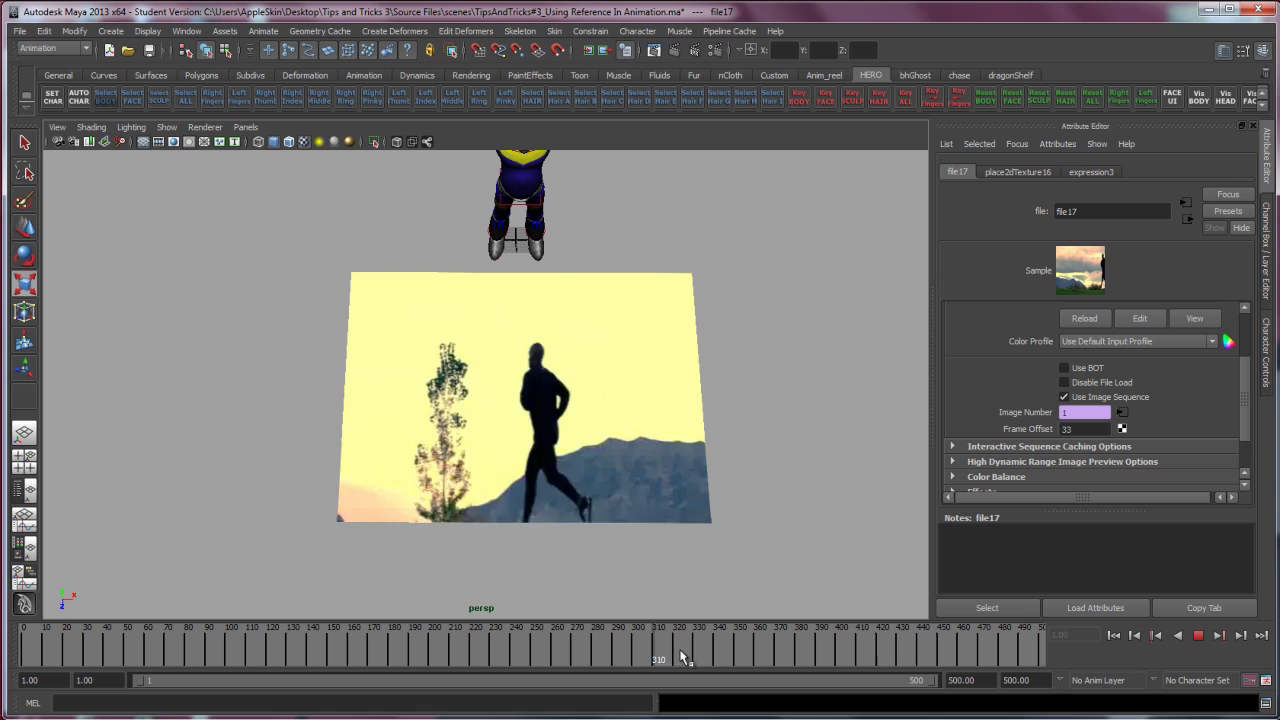
Rotate the plane upright beside the character, turned squarely toward the camera
{"action": "key", "text": "alt+v"}
{"action": "mouse_move", "coordinate": [586, 366]}
{"action": "left_mouse_down", "text": "alt"}
{"action": "mouse_move", "coordinate": [609, 457]}
{"action": "mouse_move", "coordinate": [598, 412]}
{"action": "mouse_move", "coordinate": [560, 400]}
{"action": "left_mouse_up", "text": "alt"}
{"action": "left_click", "coordinate": [560, 400]}
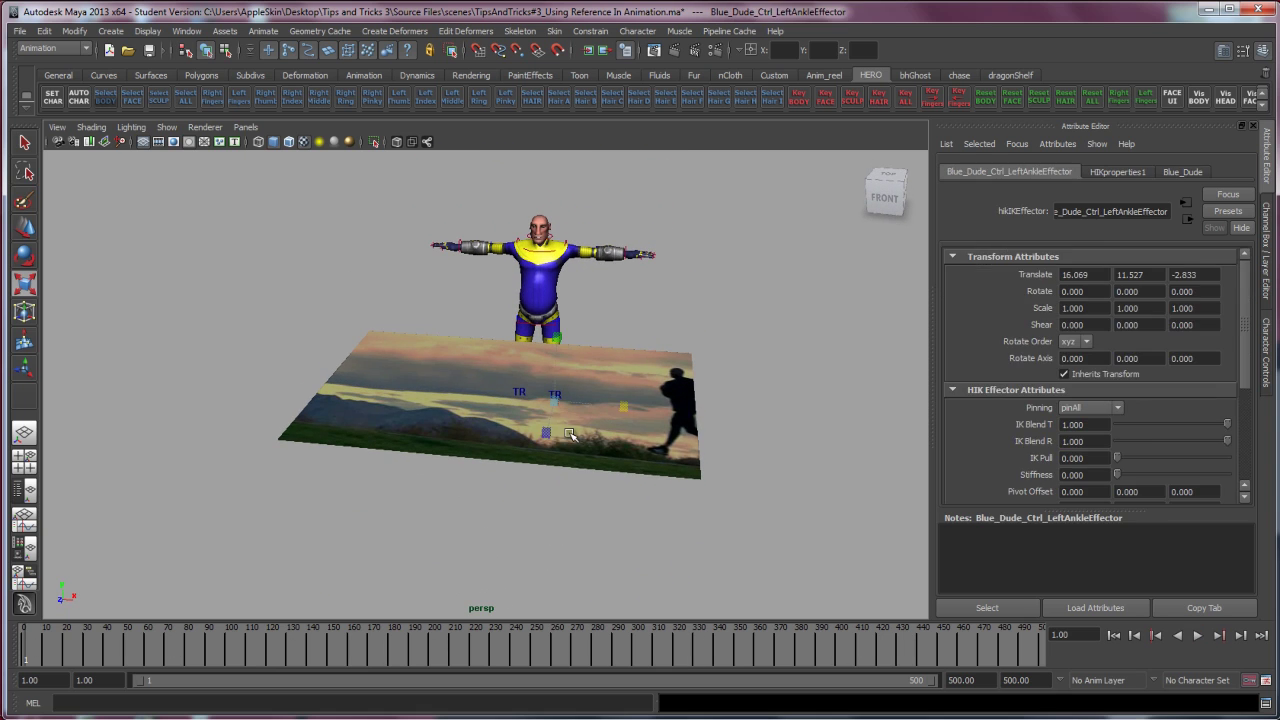
{"action": "key", "text": "e"}
{"action": "mouse_move", "coordinate": [510, 352]}
{"action": "left_mouse_down"}
{"action": "mouse_move", "coordinate": [549, 416]}
{"action": "mouse_move", "coordinate": [340, 370]}
{"action": "mouse_move", "coordinate": [429, 378]}
{"action": "mouse_move", "coordinate": [370, 318]}
{"action": "mouse_move", "coordinate": [508, 310]}
{"action": "mouse_move", "coordinate": [440, 310]}
{"action": "left_mouse_up"}
{"action": "key", "text": "w"}
{"action": "key", "text": "e"}
{"action": "left_click", "coordinate": [520, 329]}
{"action": "left_click", "coordinate": [440, 310]}
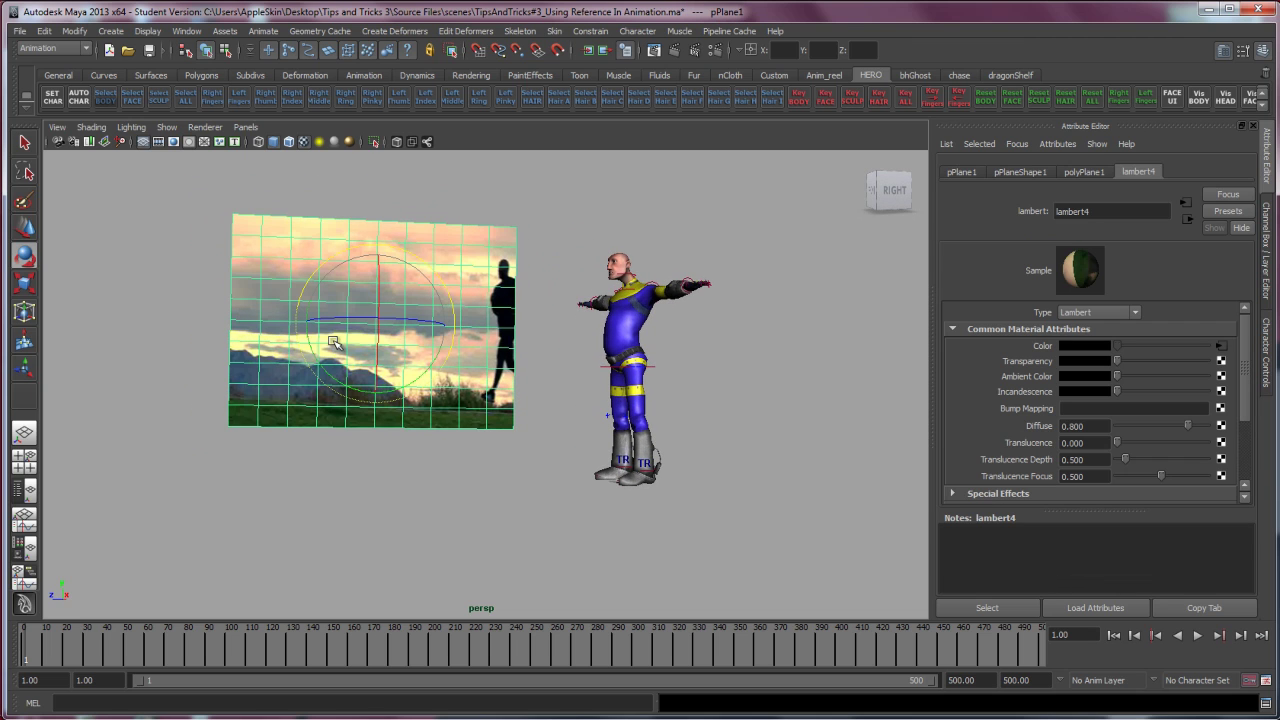
{"action": "mouse_move", "coordinate": [337, 342]}
{"action": "left_mouse_down"}
{"action": "mouse_move", "coordinate": [500, 380]}
{"action": "mouse_move", "coordinate": [435, 372]}
{"action": "mouse_move", "coordinate": [525, 420]}
{"action": "left_mouse_up"}
Play the footage on the upright plane, stopping at frame 15
{"action": "left_click_drag", "start_coordinate": [422, 383], "coordinate": [487, 287], "text": "alt"}
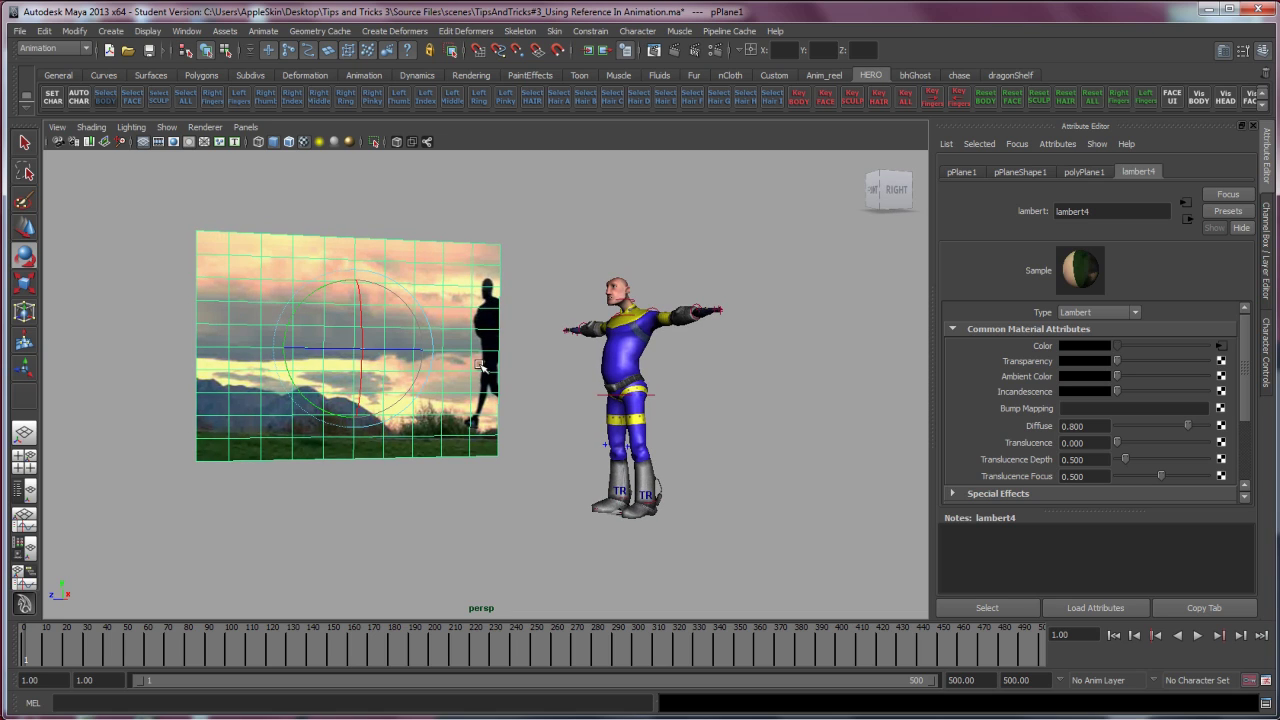
{"action": "key", "text": "alt+v"}
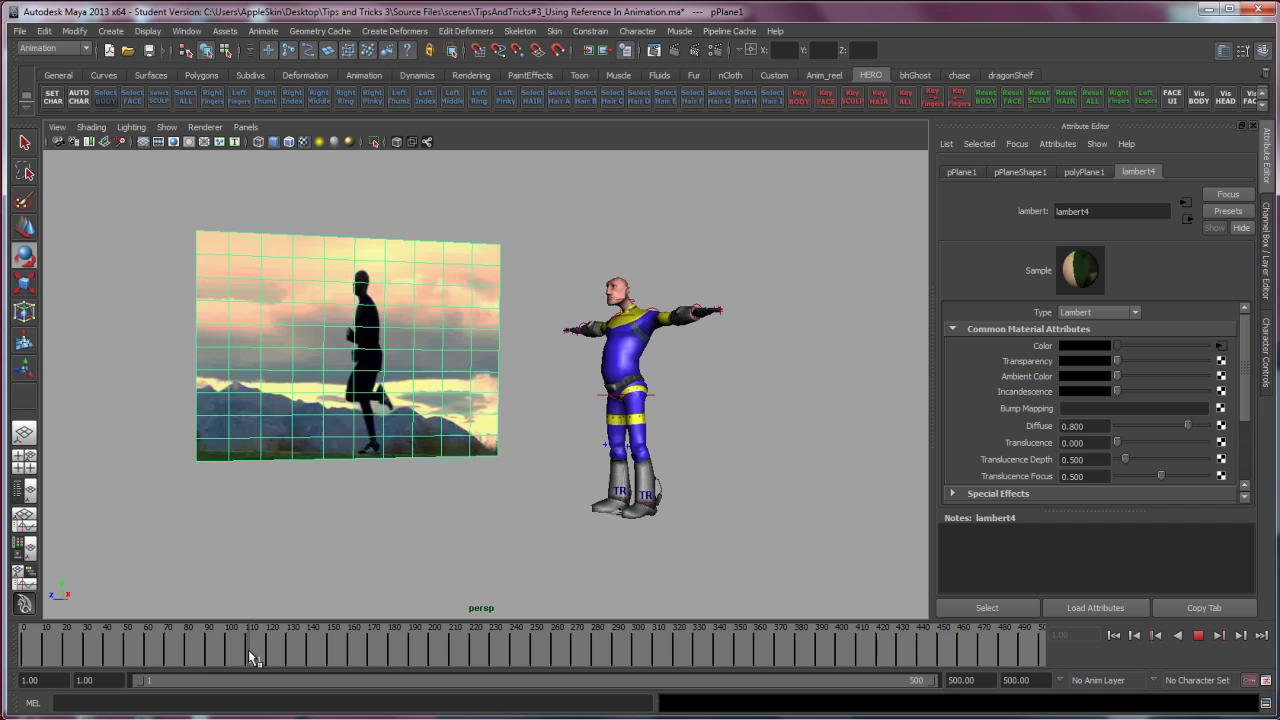
{"action": "left_click", "coordinate": [57, 657]}
{"action": "key", "text": "e"}
{"action": "left_click_drag", "start_coordinate": [471, 494], "coordinate": [503, 508], "text": "alt"}
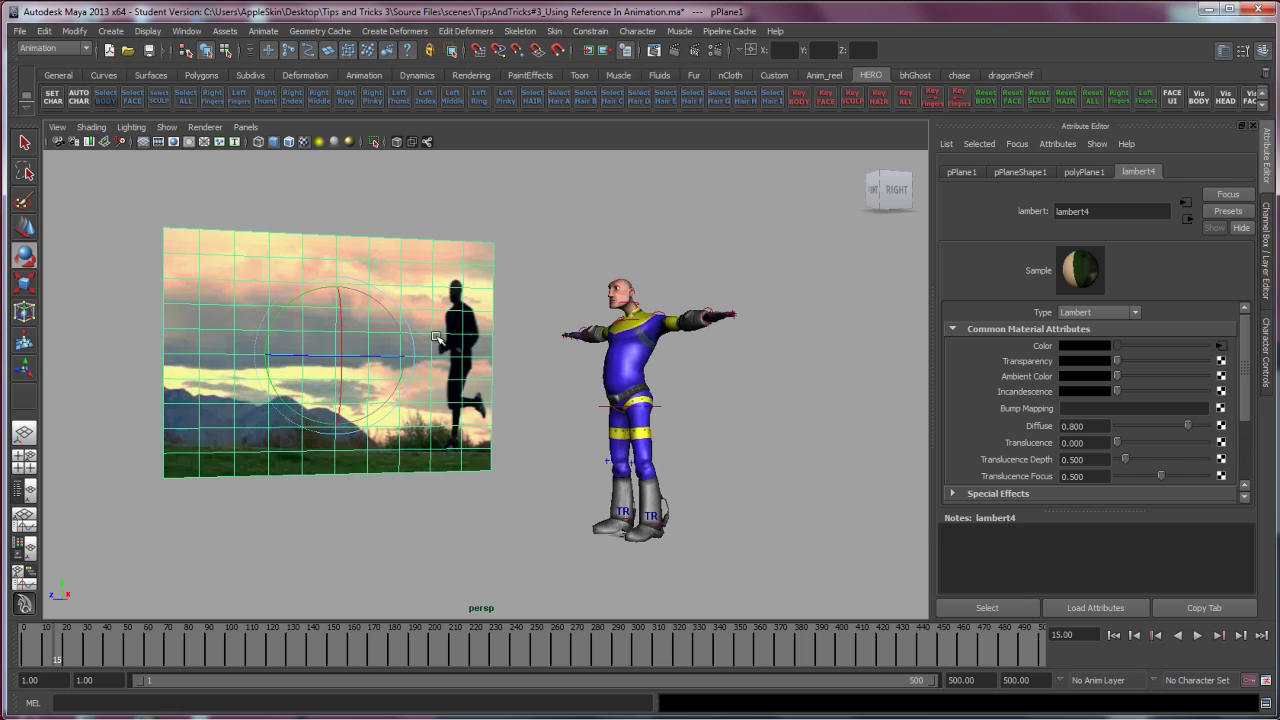
{"action": "middle_click_drag", "start_coordinate": [451, 360], "coordinate": [446, 406], "text": "alt"}
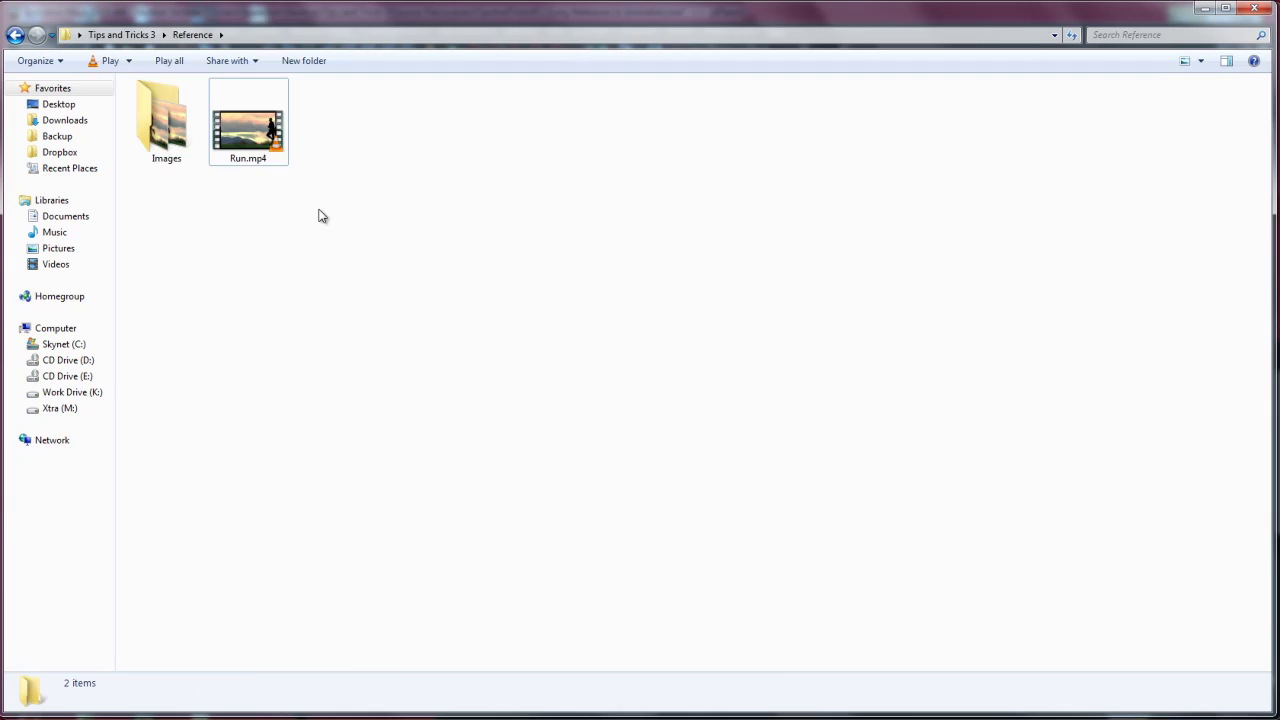
Open the Images folder, select Run33.jpg, and scroll down to Run581.jpg
{"action": "double_click", "coordinate": [162, 150]}
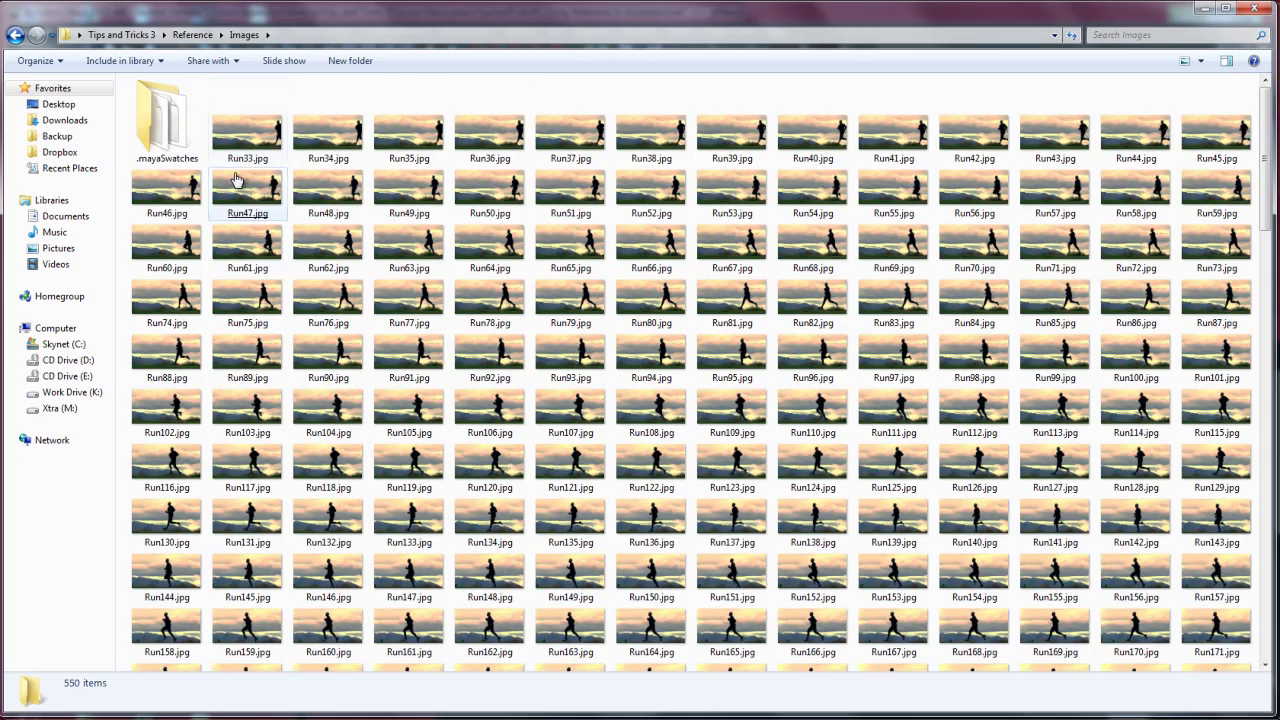
{"action": "left_click", "coordinate": [245, 140]}
{"action": "scroll", "coordinate": [729, 320], "scroll_direction": "down", "scroll_amount": 10}
{"action": "scroll", "coordinate": [720, 420], "scroll_direction": "down", "scroll_amount": 5}
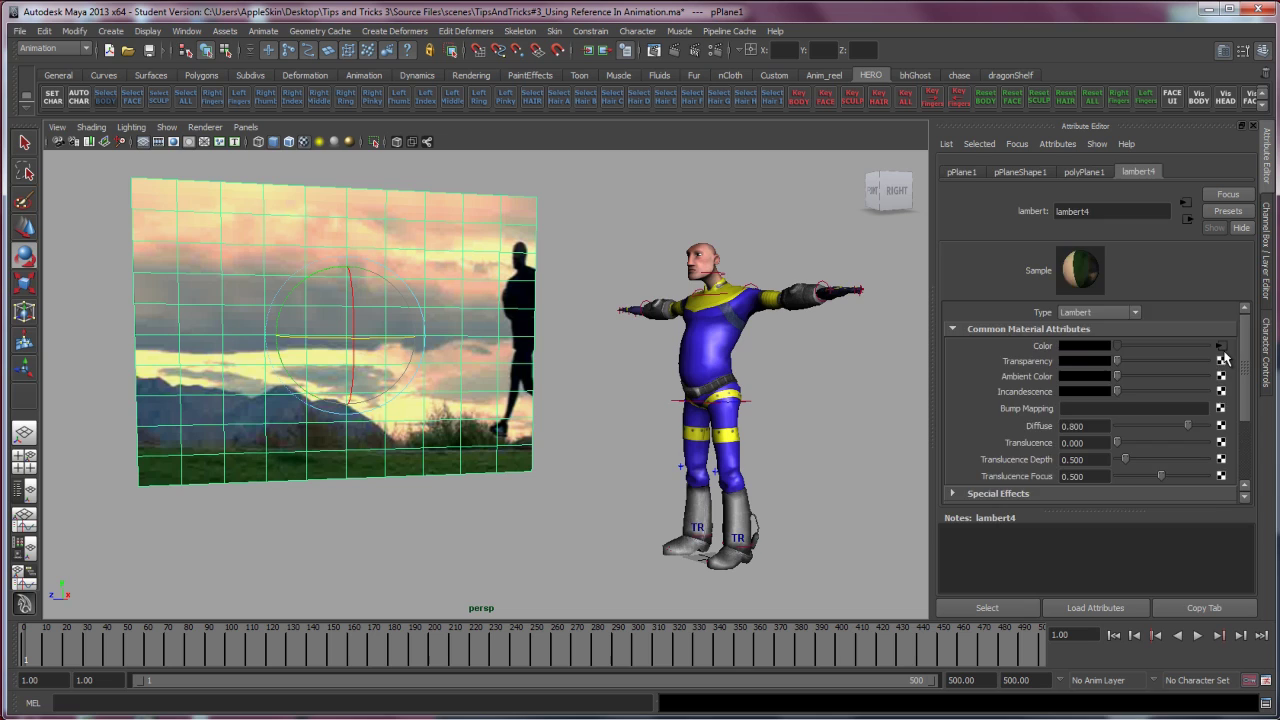
Show file17's settings, play to frame 78 checking Image Number, then return to frame 1
{"action": "left_click", "coordinate": [1220, 347]}
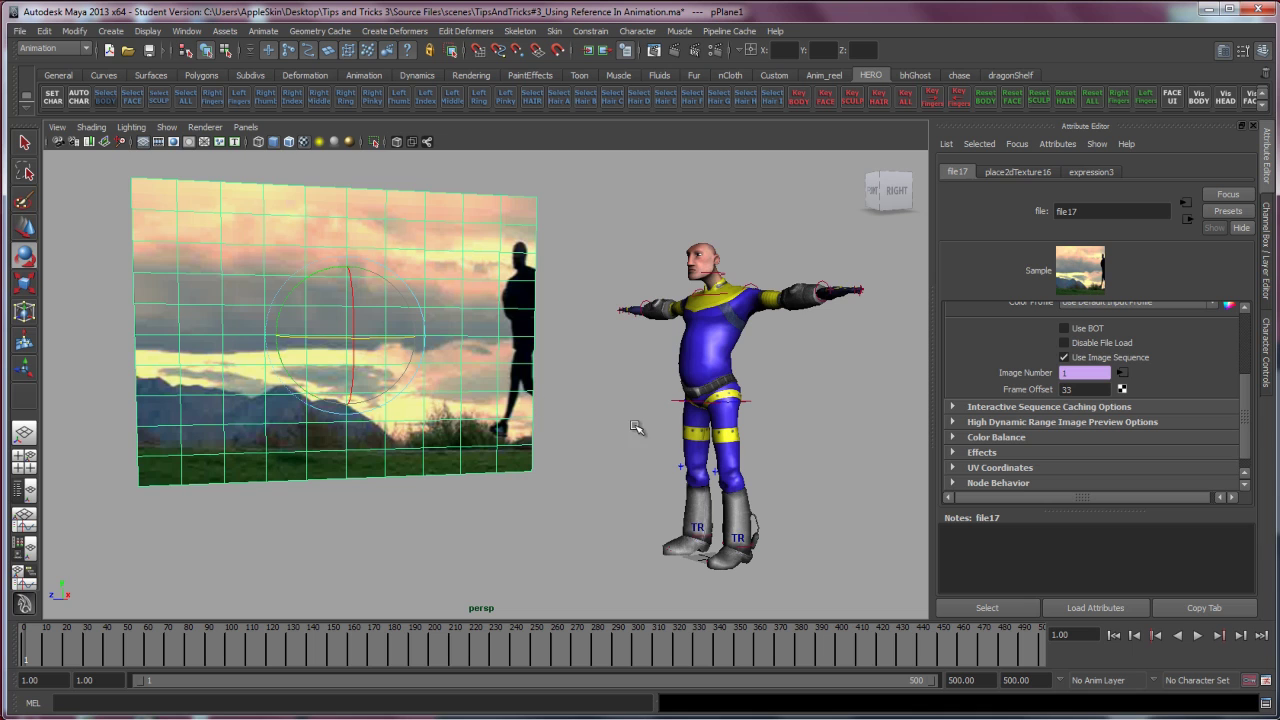
{"action": "mouse_move", "coordinate": [597, 439]}
{"action": "left_mouse_down", "text": "alt"}
{"action": "mouse_move", "coordinate": [571, 437]}
{"action": "mouse_move", "coordinate": [589, 437]}
{"action": "left_mouse_up", "text": "alt"}
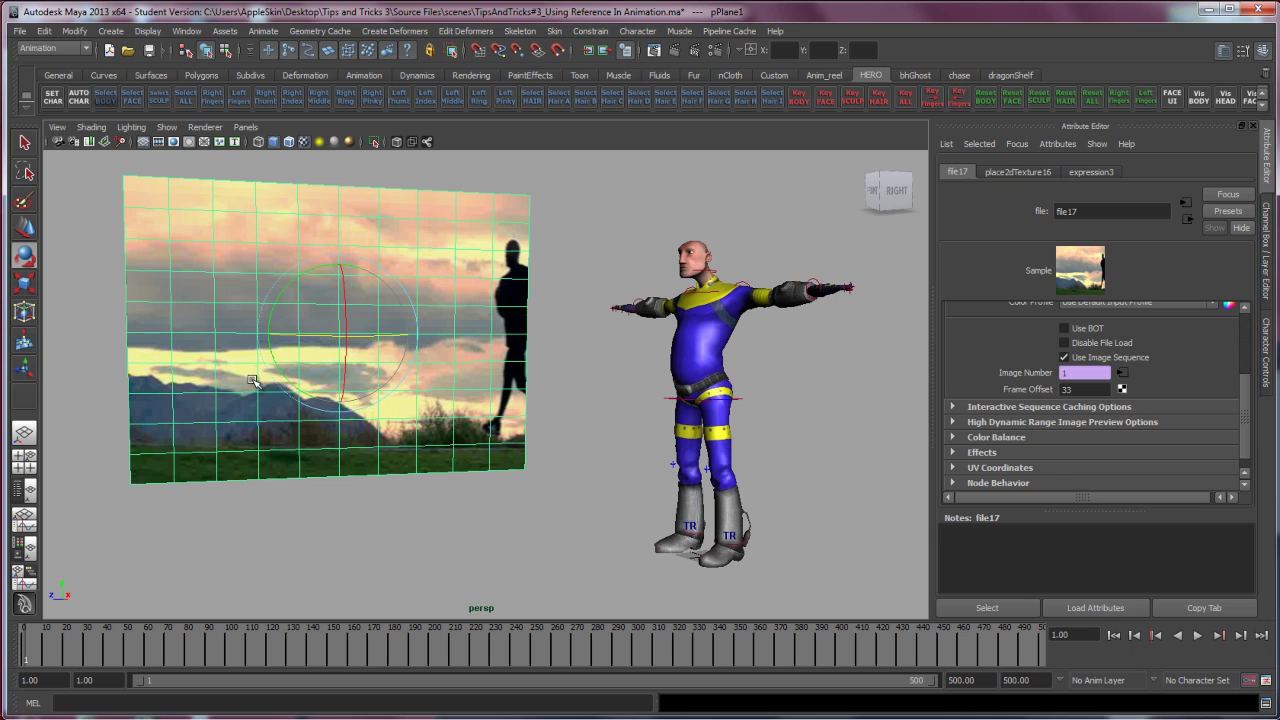
{"action": "key", "text": "alt+v"}
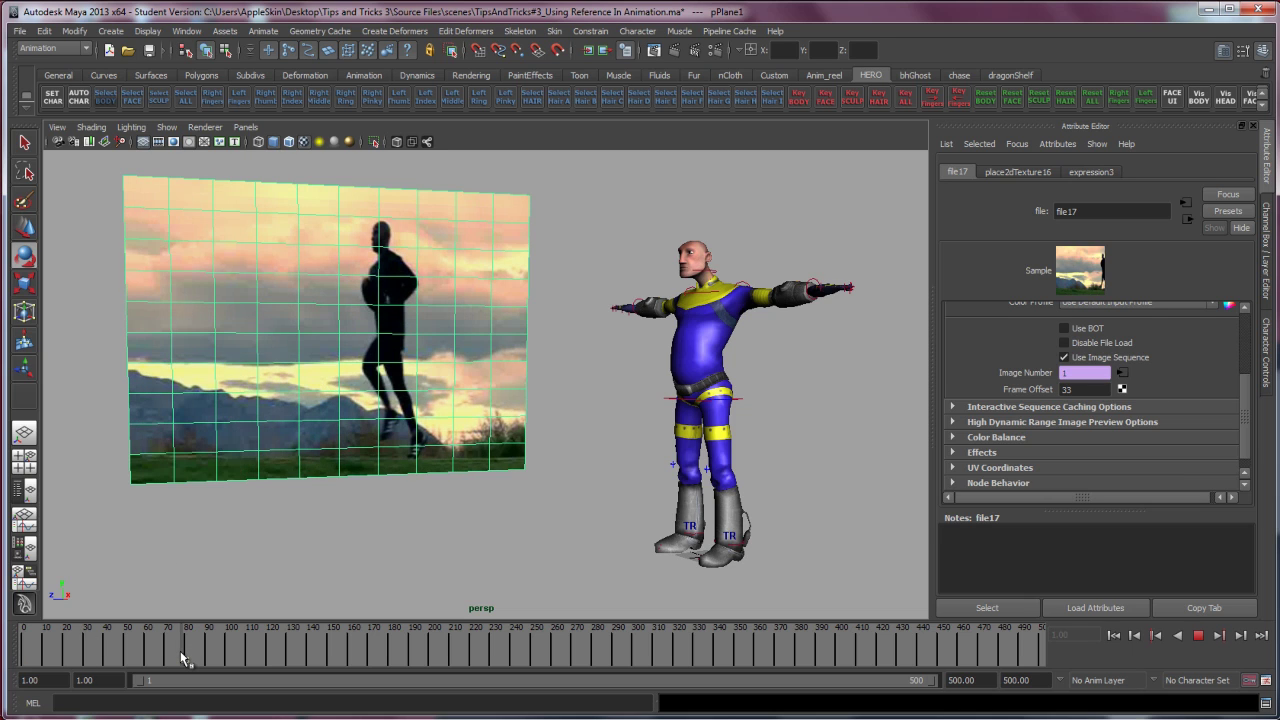
{"action": "left_click", "coordinate": [183, 657]}
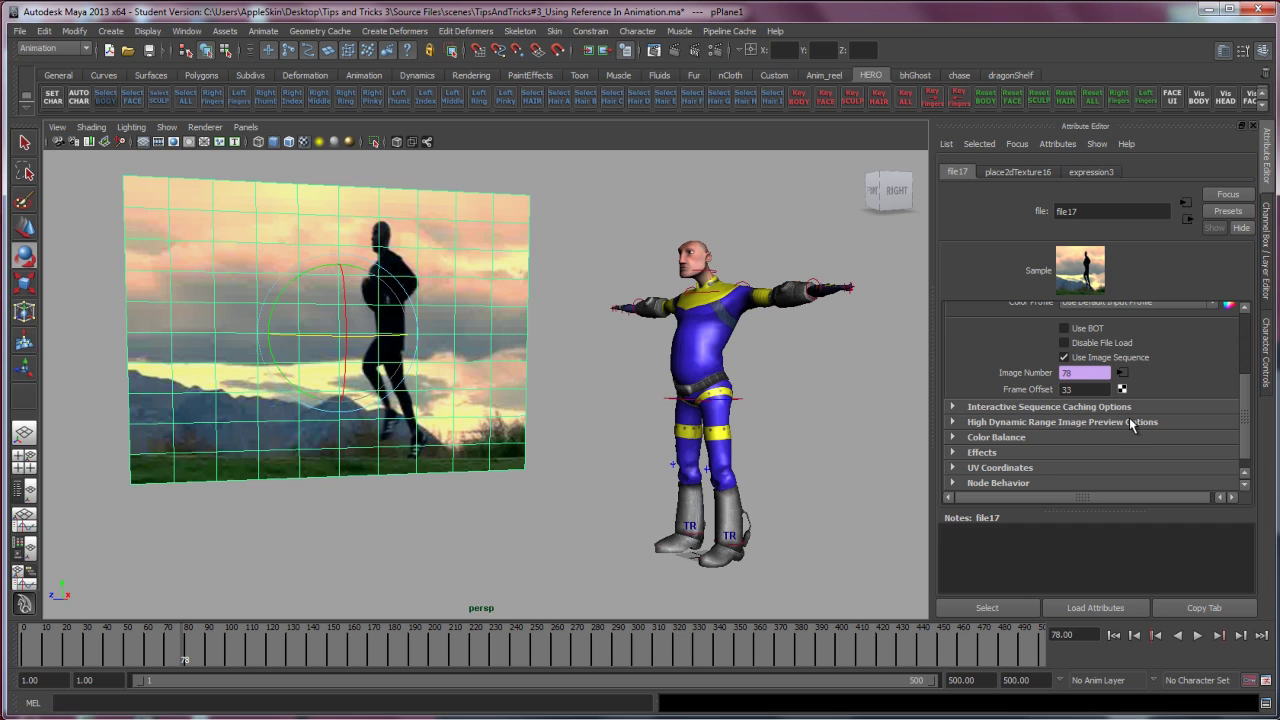
{"action": "left_click", "coordinate": [1113, 635]}
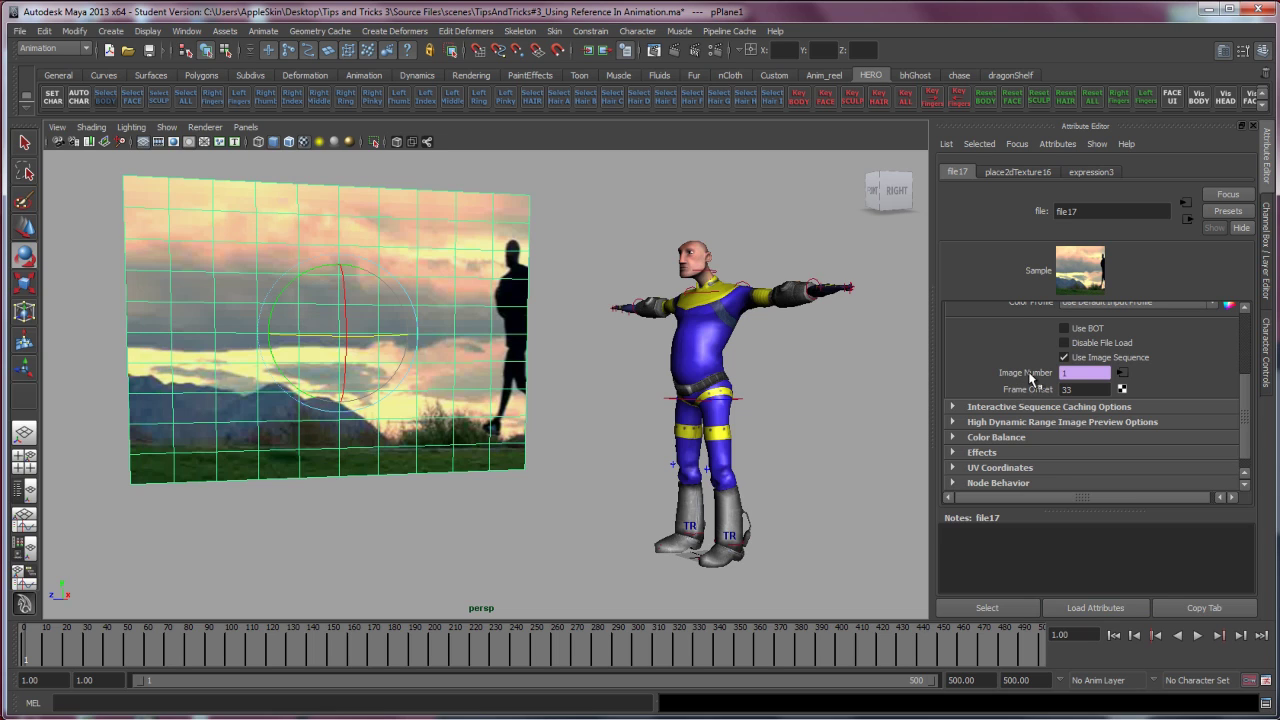
Delete the Image Number expression and test playback, returning to frame 1
{"action": "right_click", "coordinate": [1044, 376]}
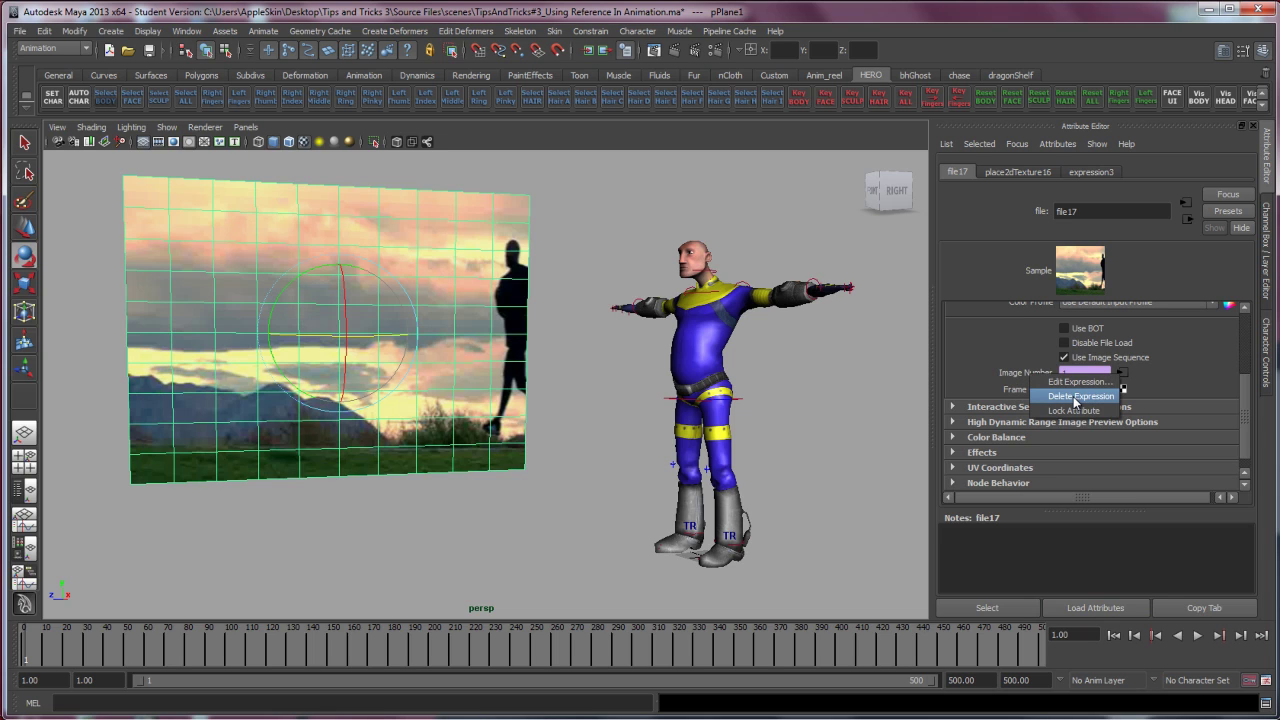
{"action": "left_click", "coordinate": [1076, 397]}
{"action": "left_click_drag", "start_coordinate": [616, 400], "coordinate": [640, 400], "text": "alt"}
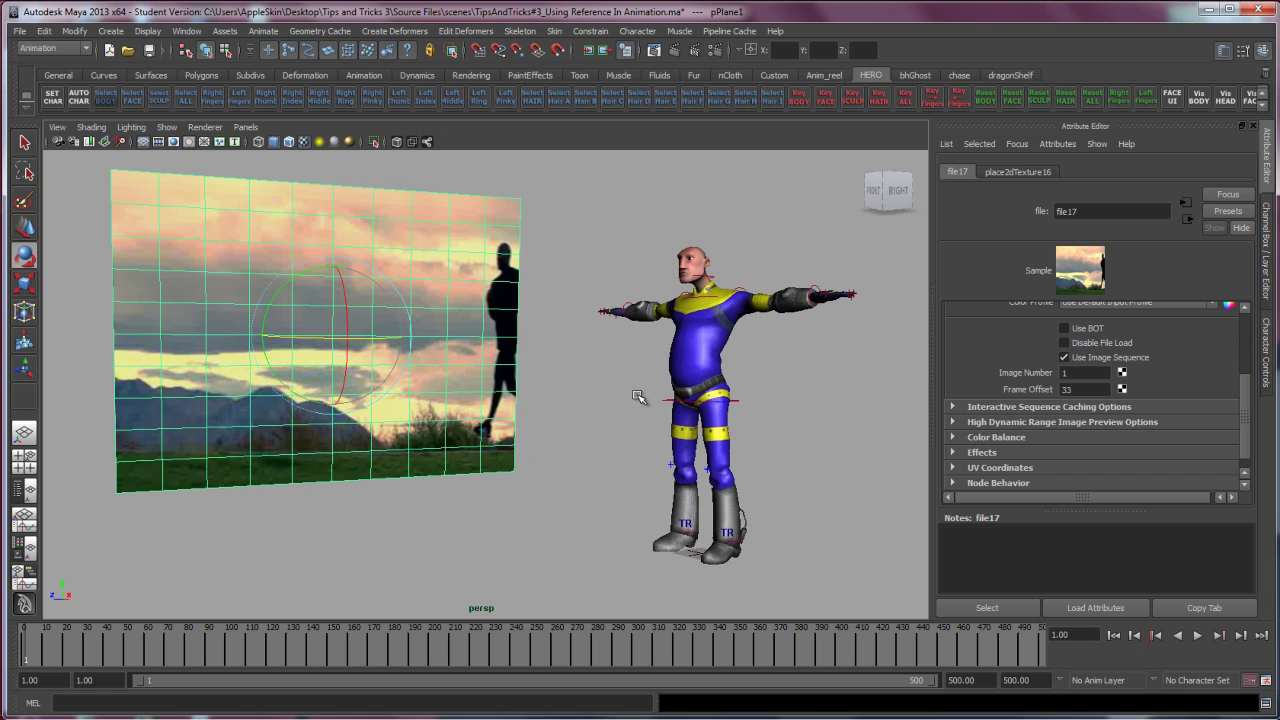
{"action": "key", "text": "alt+v"}
{"action": "left_click", "coordinate": [57, 650]}
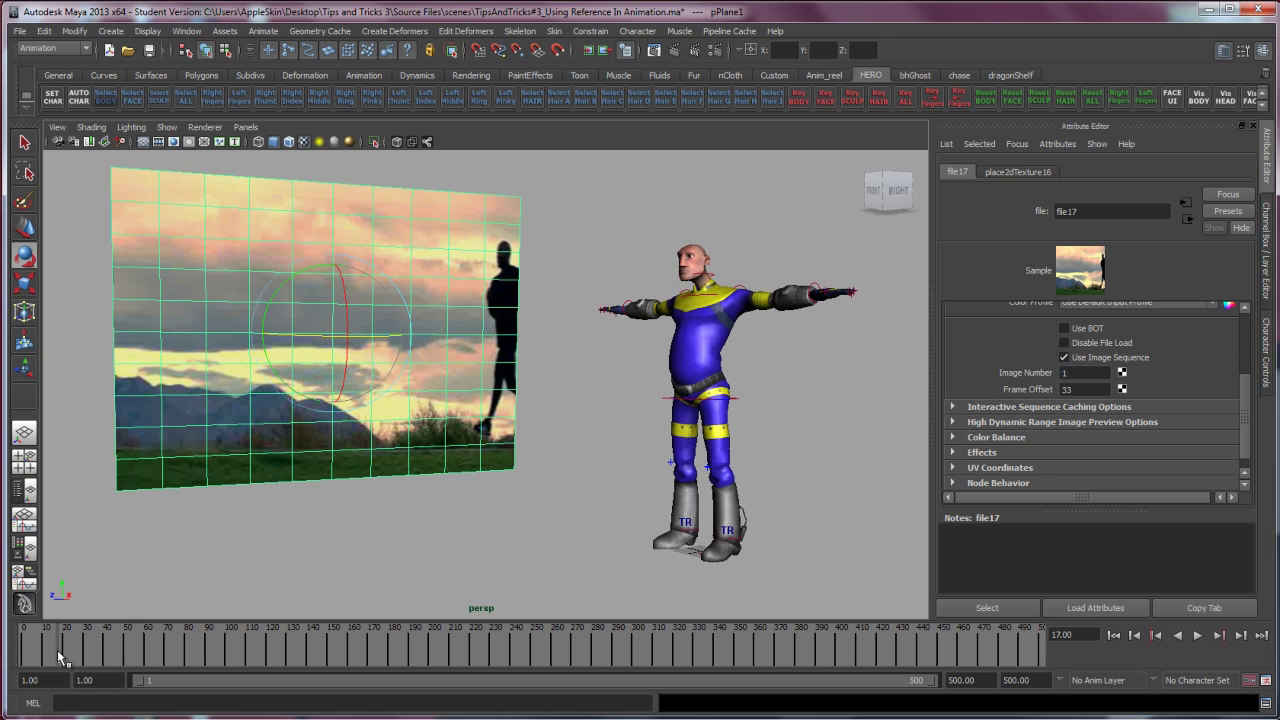
{"action": "left_click_drag", "start_coordinate": [45, 655], "coordinate": [26, 655]}
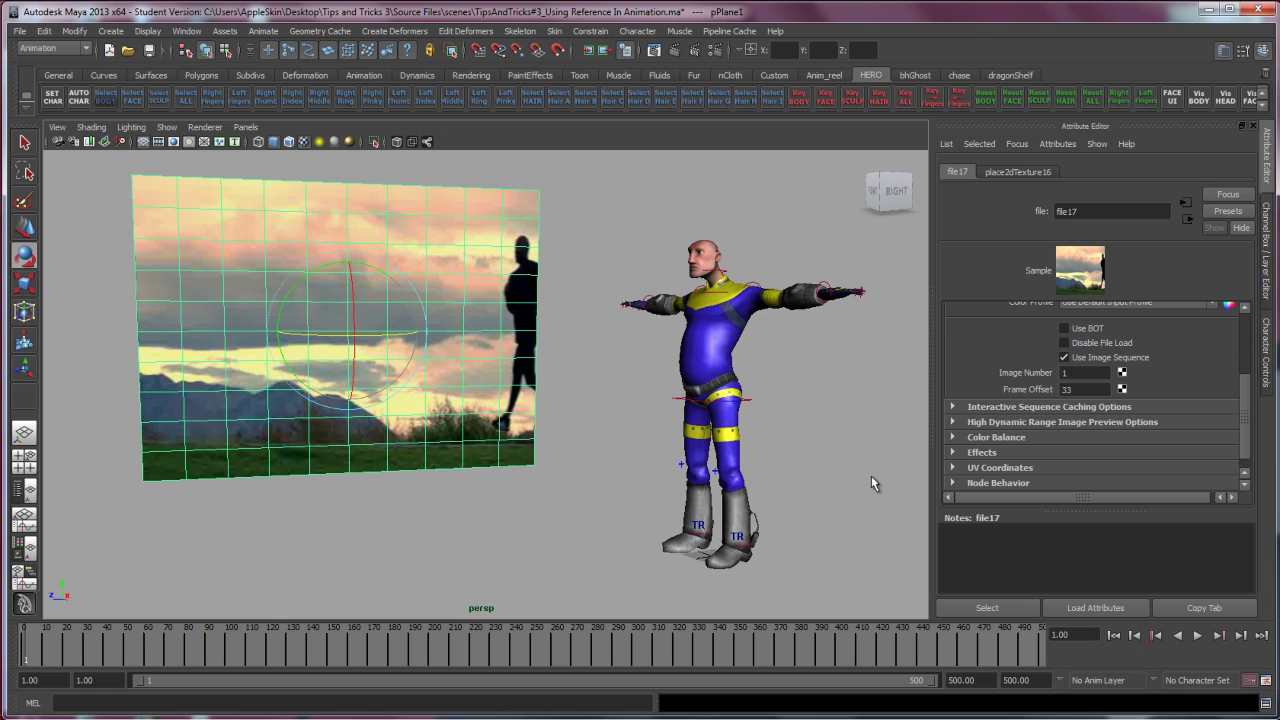
Key Image Number at 1 on frame 1, confirming Frame Offset stays 33
{"action": "left_click", "coordinate": [1076, 372]}
{"action": "right_click", "coordinate": [1038, 374]}
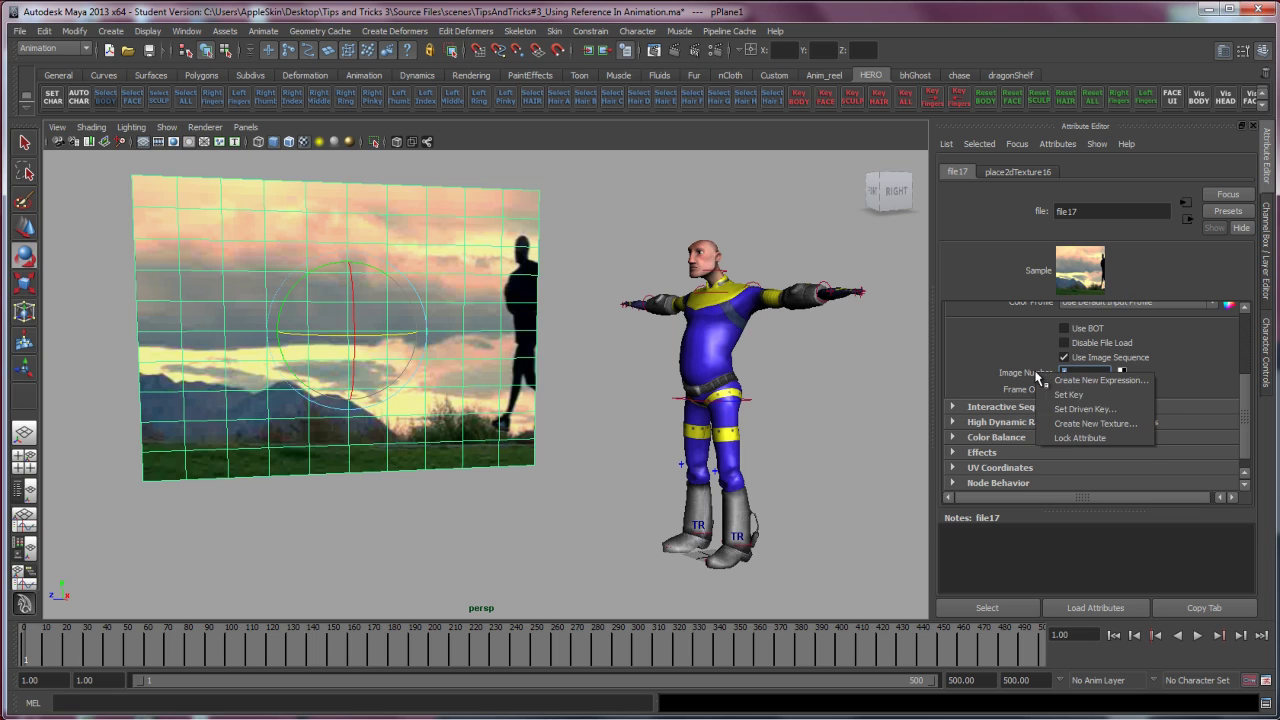
{"action": "left_click", "coordinate": [1057, 396]}
{"action": "left_click", "coordinate": [1068, 391]}
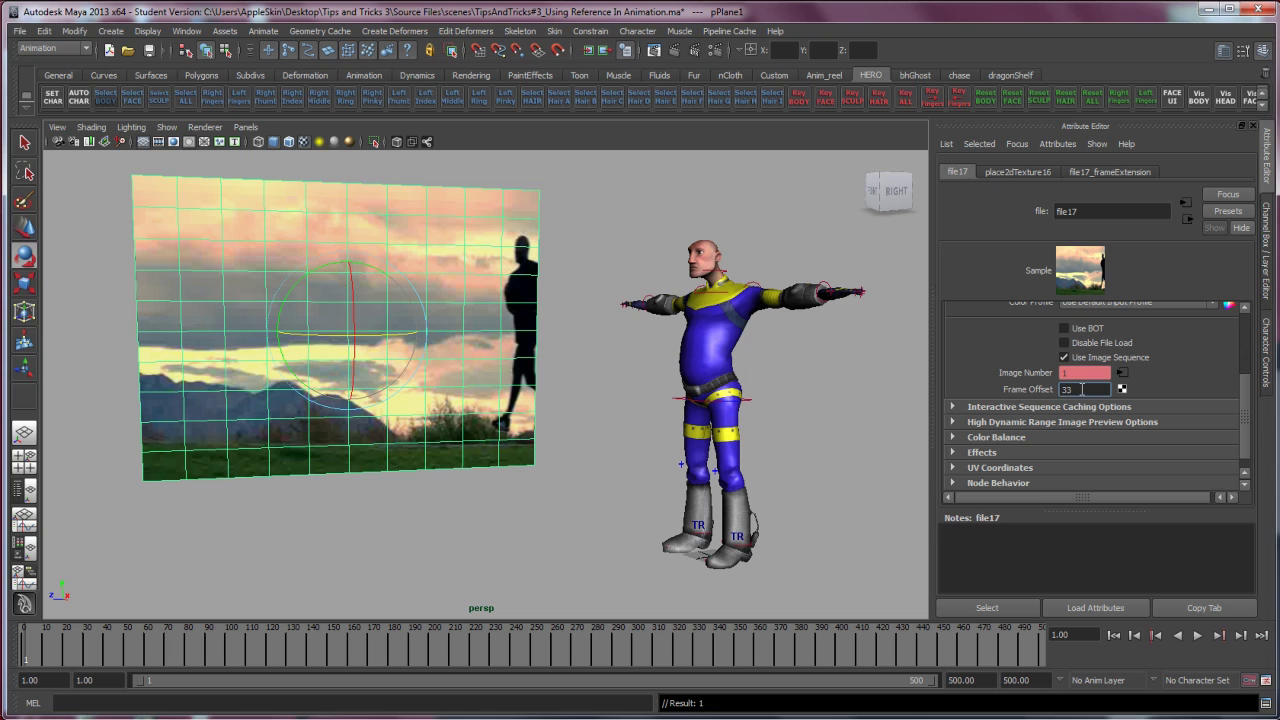
{"action": "left_click", "coordinate": [1081, 389]}
Key Image Number at 533 on frame 500, then return to frame 1
{"action": "key", "text": "alt+v"}
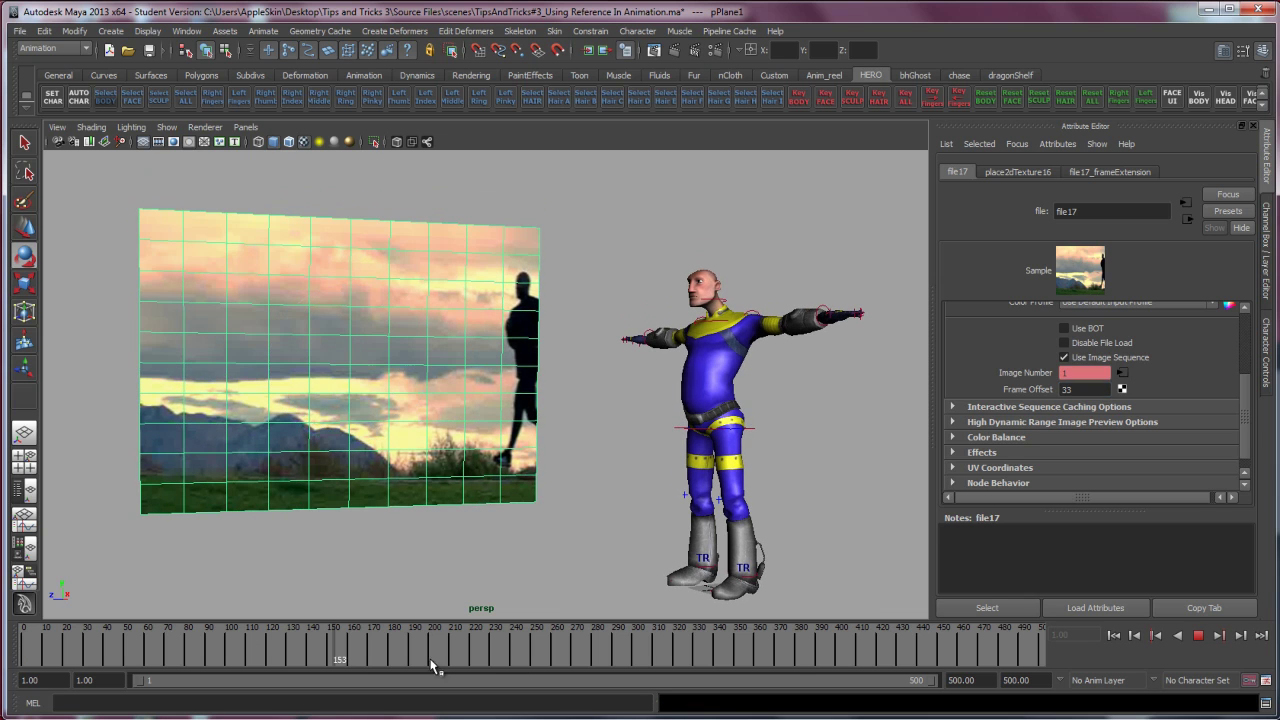
{"action": "left_click", "coordinate": [1040, 660]}
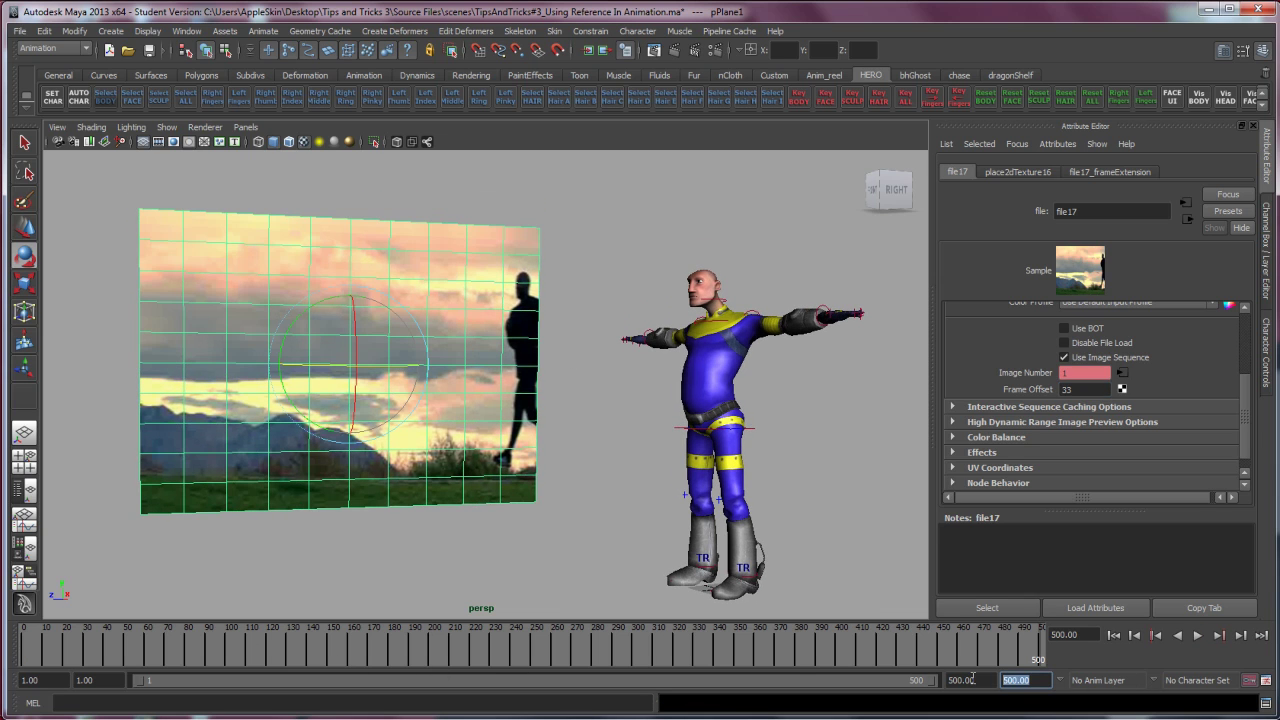
{"action": "right_click", "coordinate": [1012, 369]}
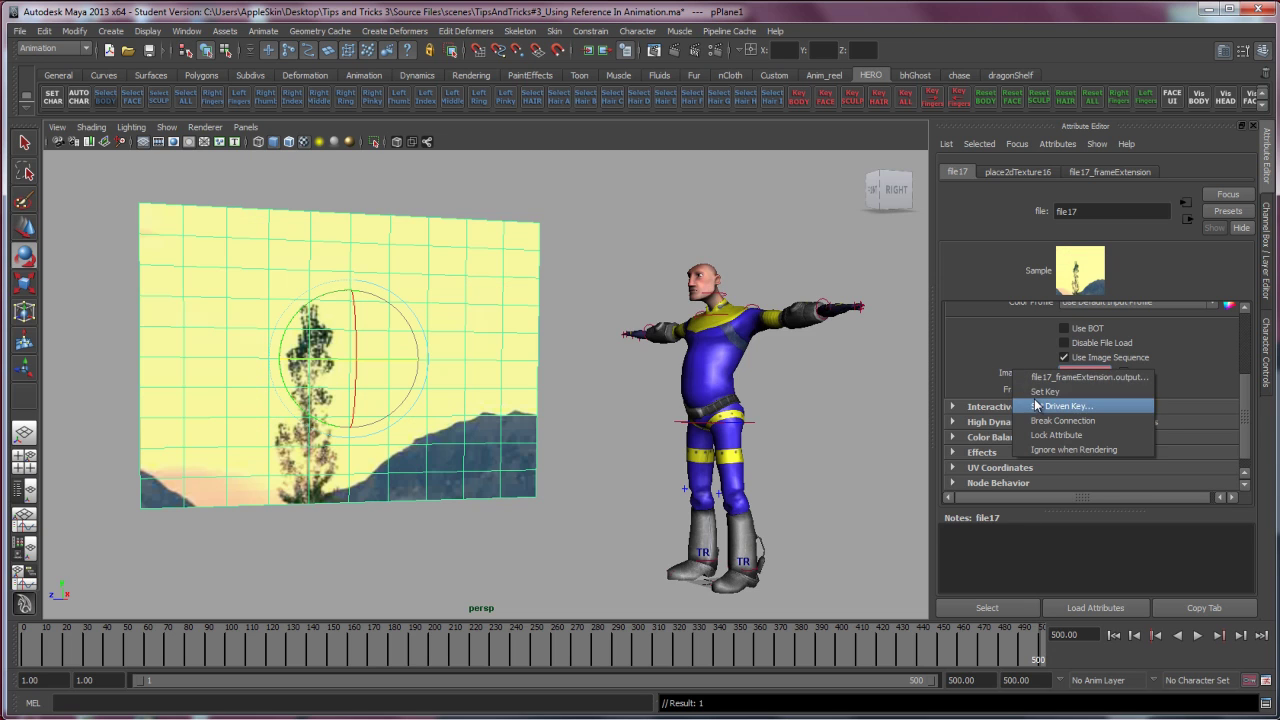
{"action": "left_click", "coordinate": [1045, 391]}
{"action": "left_click_drag", "start_coordinate": [600, 440], "coordinate": [630, 462], "text": "alt"}
{"action": "left_click", "coordinate": [1113, 635]}
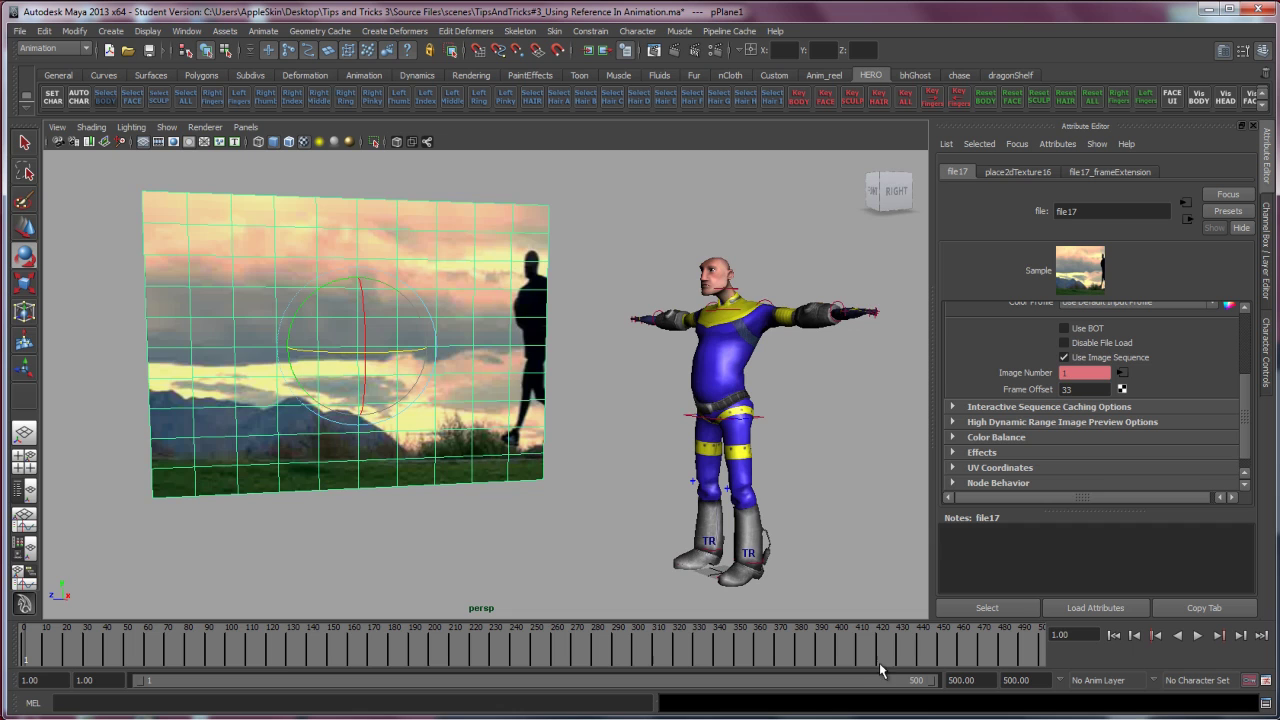
Scrub between frames 1 and 500 to check the keyed images on the plane
{"action": "mouse_move", "coordinate": [66, 652]}
{"action": "left_mouse_down"}
{"action": "mouse_move", "coordinate": [485, 654]}
{"action": "mouse_move", "coordinate": [25, 652]}
{"action": "left_mouse_up"}
{"action": "left_click_drag", "start_coordinate": [288, 547], "coordinate": [517, 503], "text": "alt"}
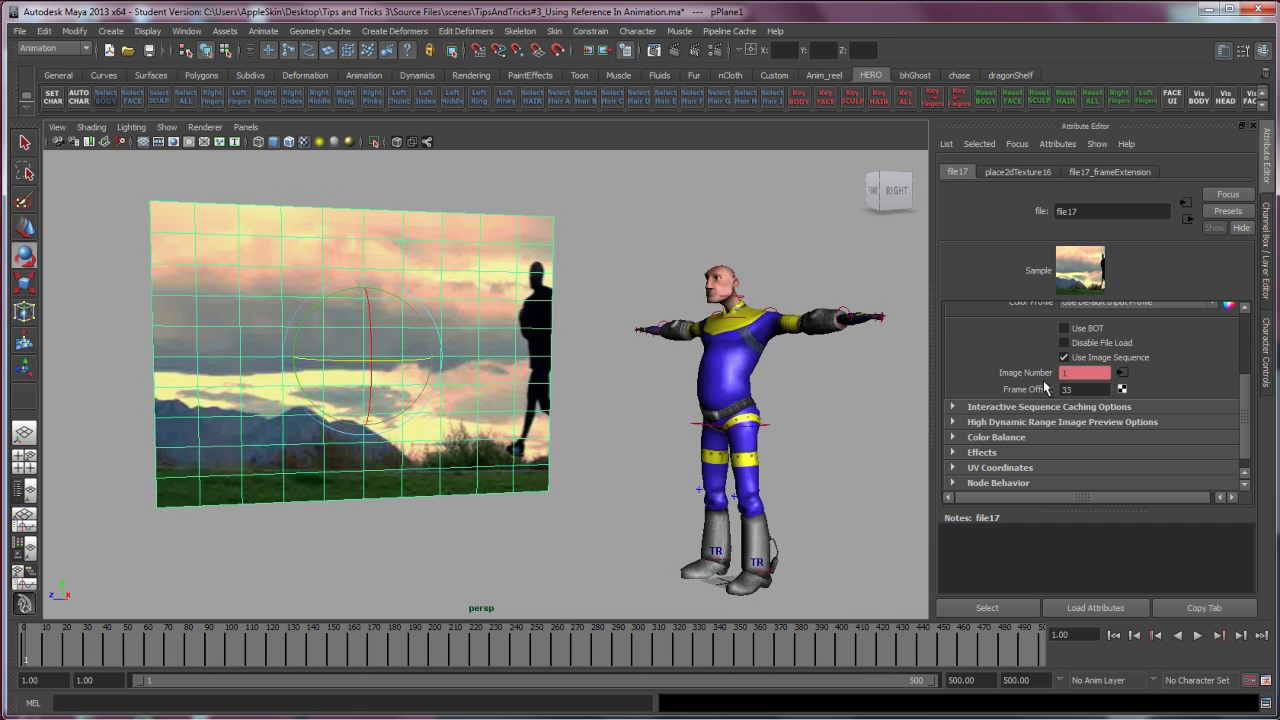
{"action": "left_click", "coordinate": [1075, 372]}
{"action": "left_click", "coordinate": [1038, 650]}
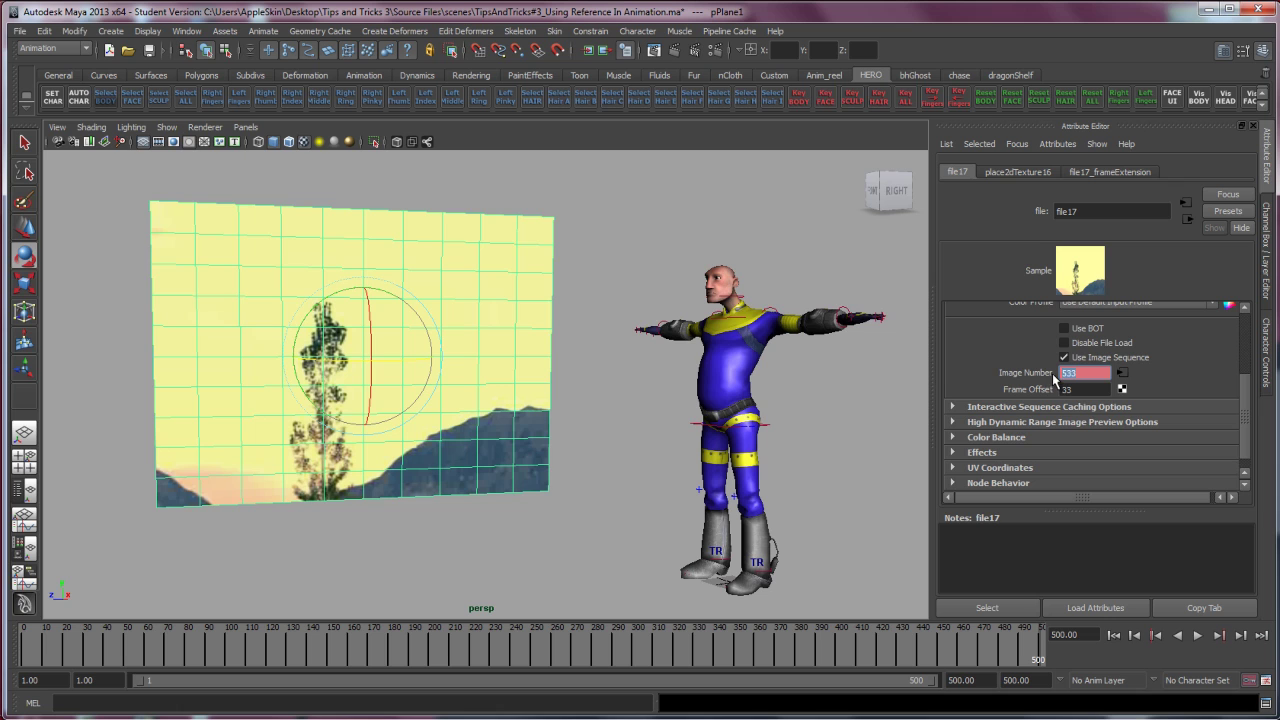
{"action": "mouse_move", "coordinate": [571, 443]}
{"action": "left_mouse_down", "text": "alt"}
{"action": "mouse_move", "coordinate": [529, 451]}
{"action": "mouse_move", "coordinate": [590, 457]}
{"action": "left_mouse_up", "text": "alt"}
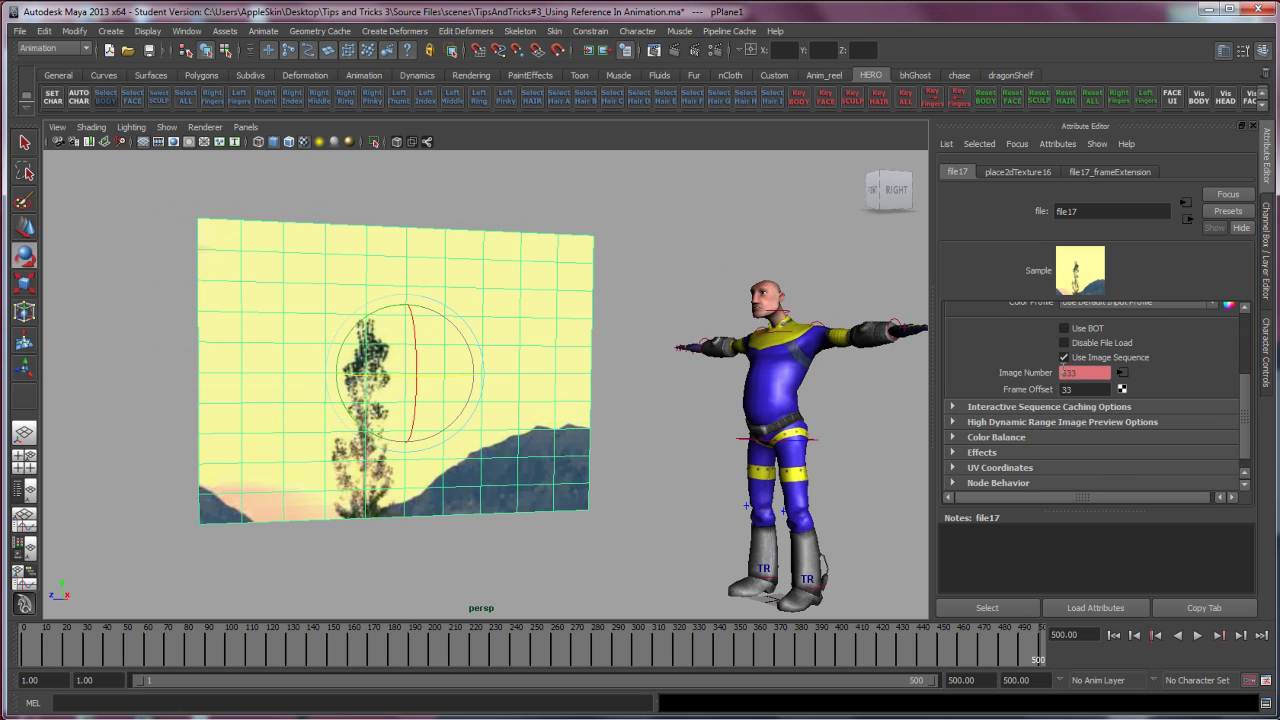
{"action": "left_click", "coordinate": [1113, 635]}
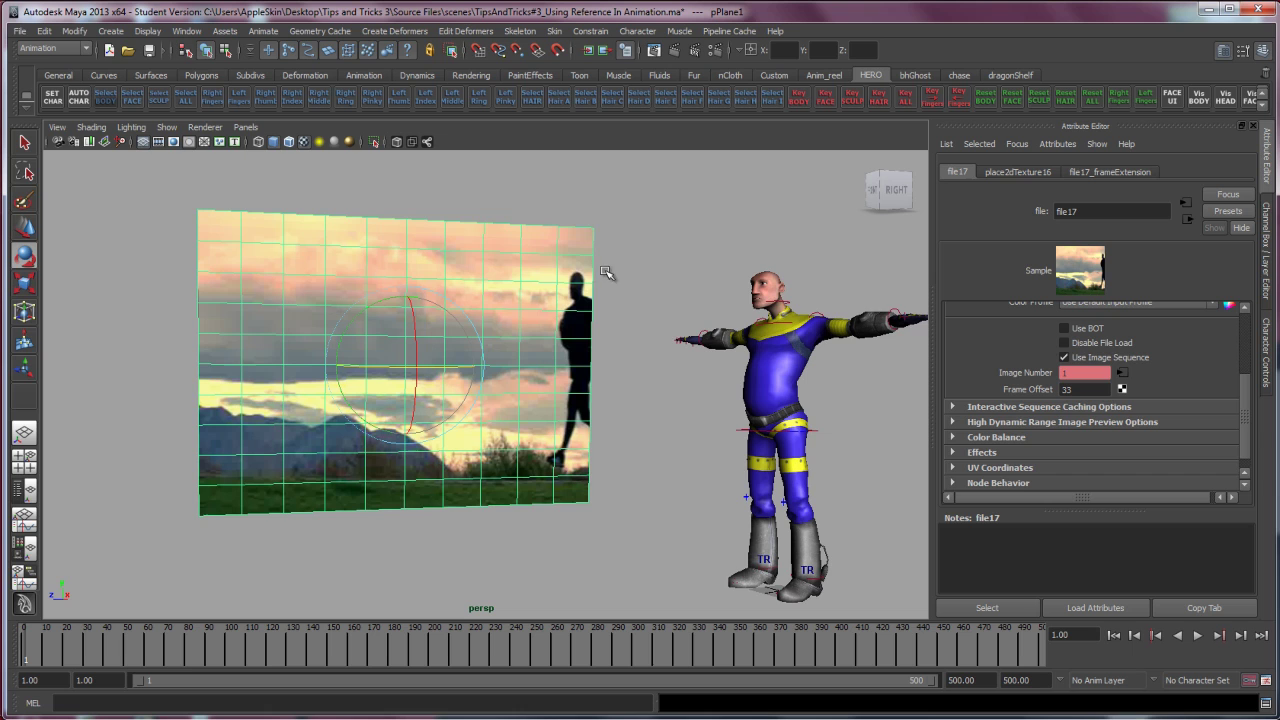
Open the Hypergraph and frame the selected plane in it
{"action": "middle_click_drag", "start_coordinate": [631, 371], "coordinate": [578, 362], "text": "alt"}
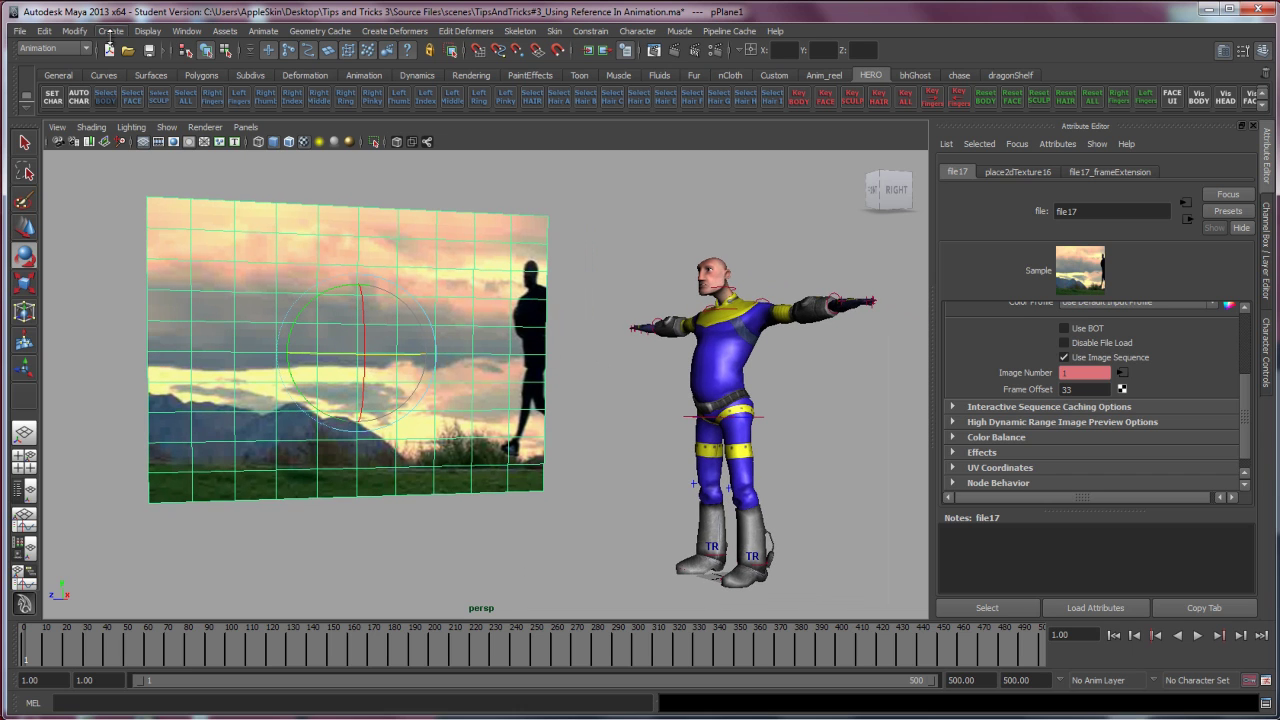
{"action": "left_click", "coordinate": [186, 31]}
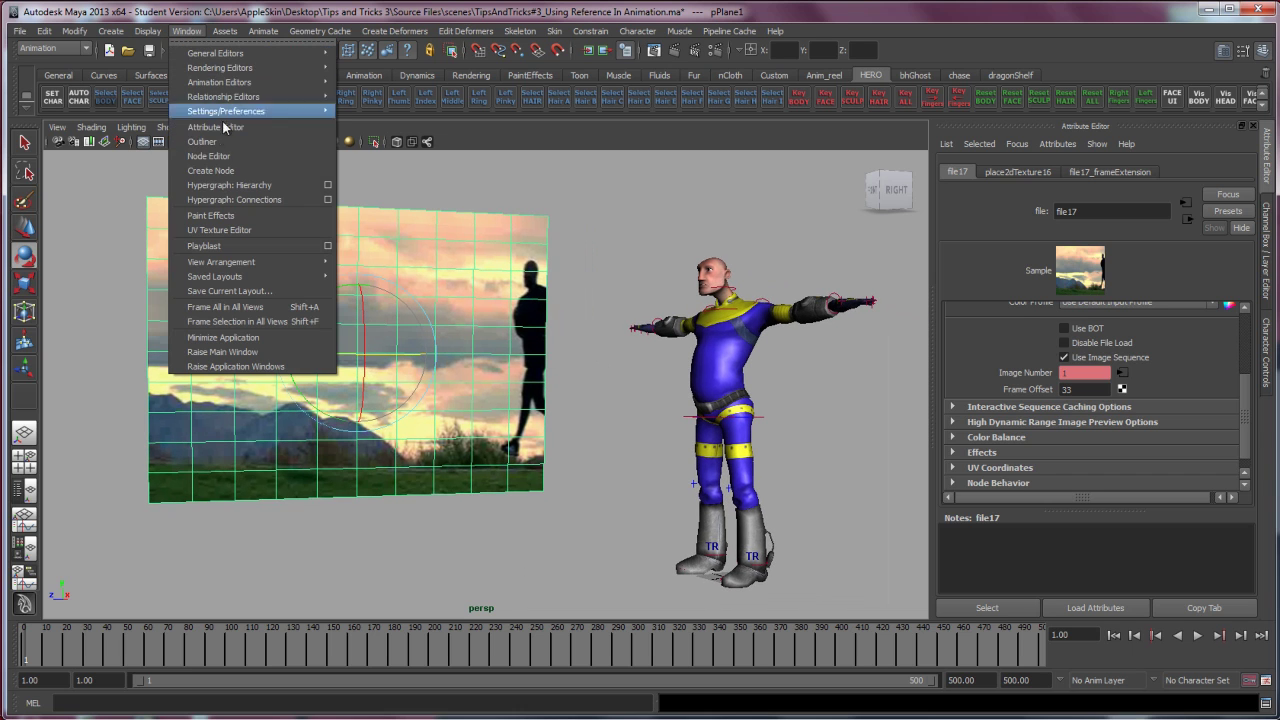
{"action": "left_click", "coordinate": [228, 190]}
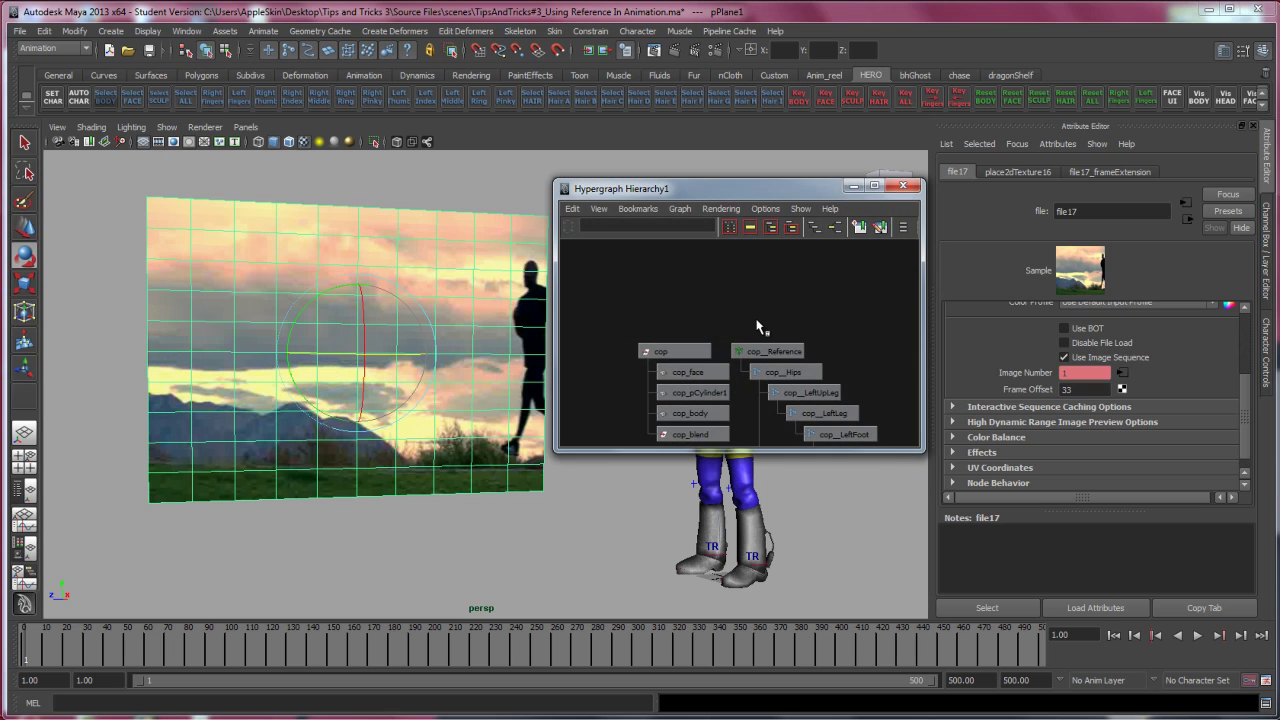
{"action": "key", "text": "f"}
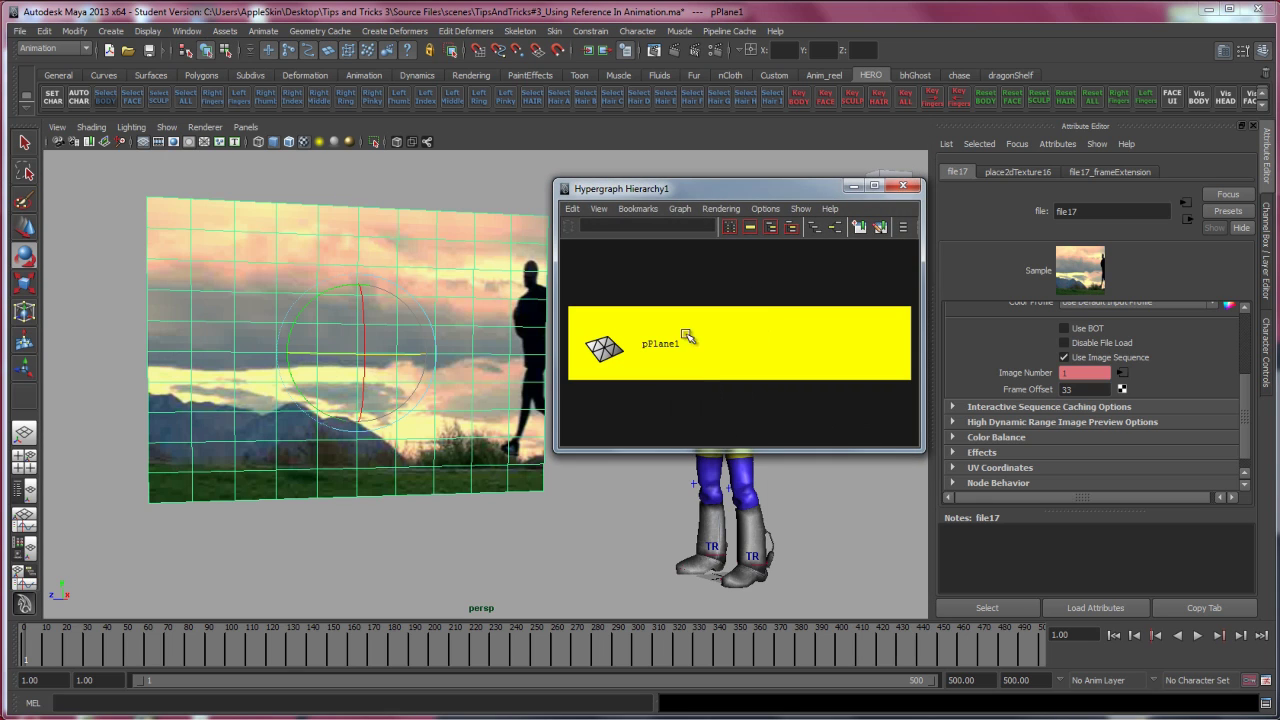
Show pPlane1's input and output connections and select the lambert4SG shading group
{"action": "left_click", "coordinate": [720, 350]}
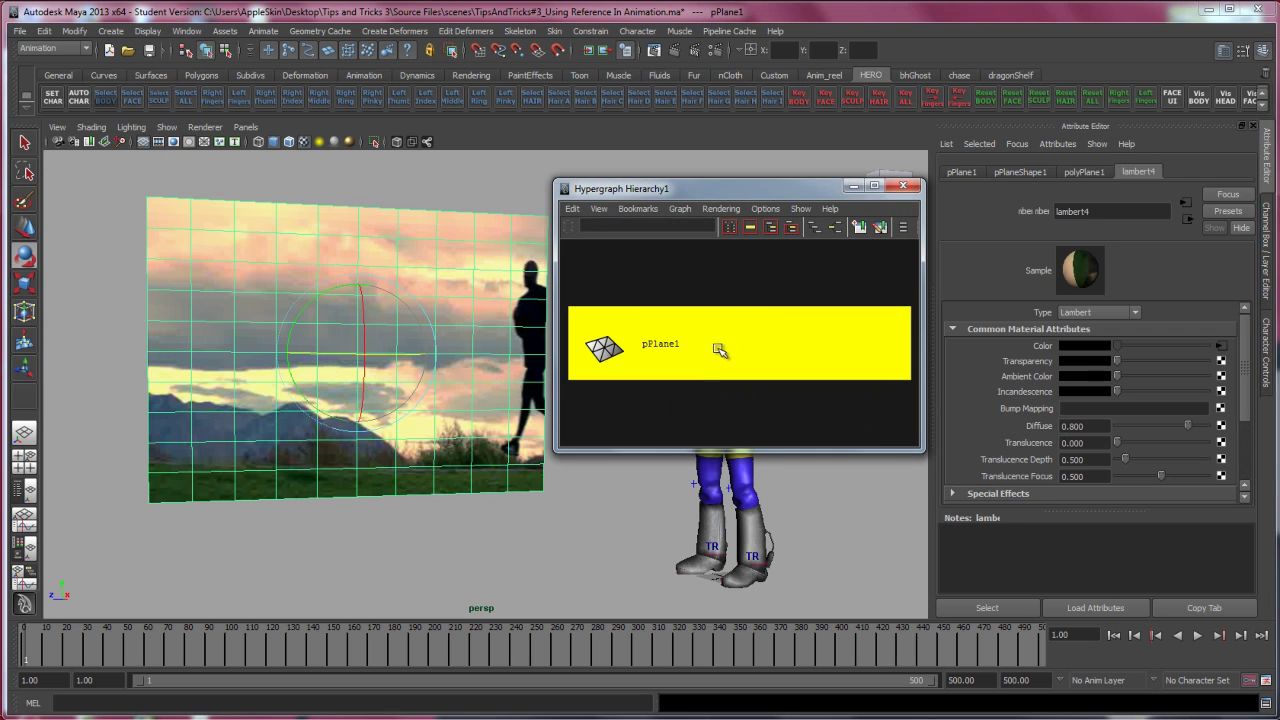
{"action": "left_click", "coordinate": [835, 228]}
{"action": "left_click", "coordinate": [786, 256]}
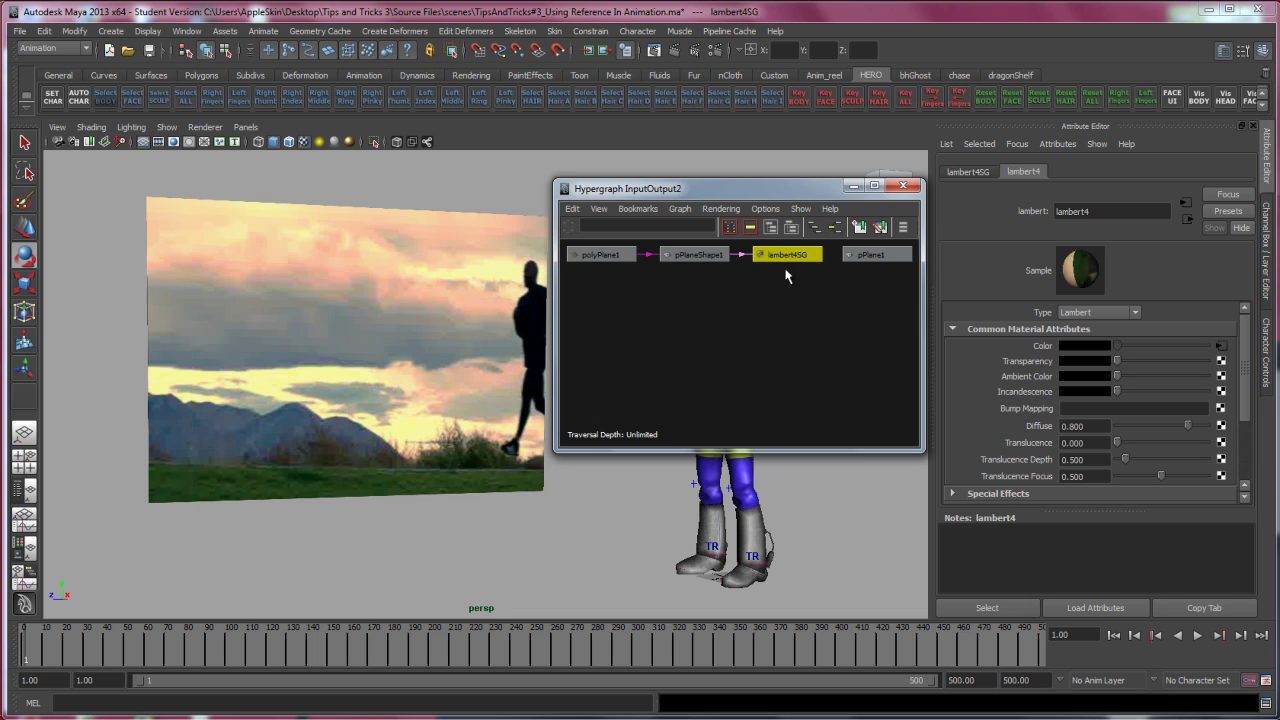
{"action": "left_click_drag", "start_coordinate": [788, 256], "coordinate": [787, 275]}
{"action": "left_click", "coordinate": [190, 32]}
{"action": "mouse_move", "coordinate": [220, 82]}
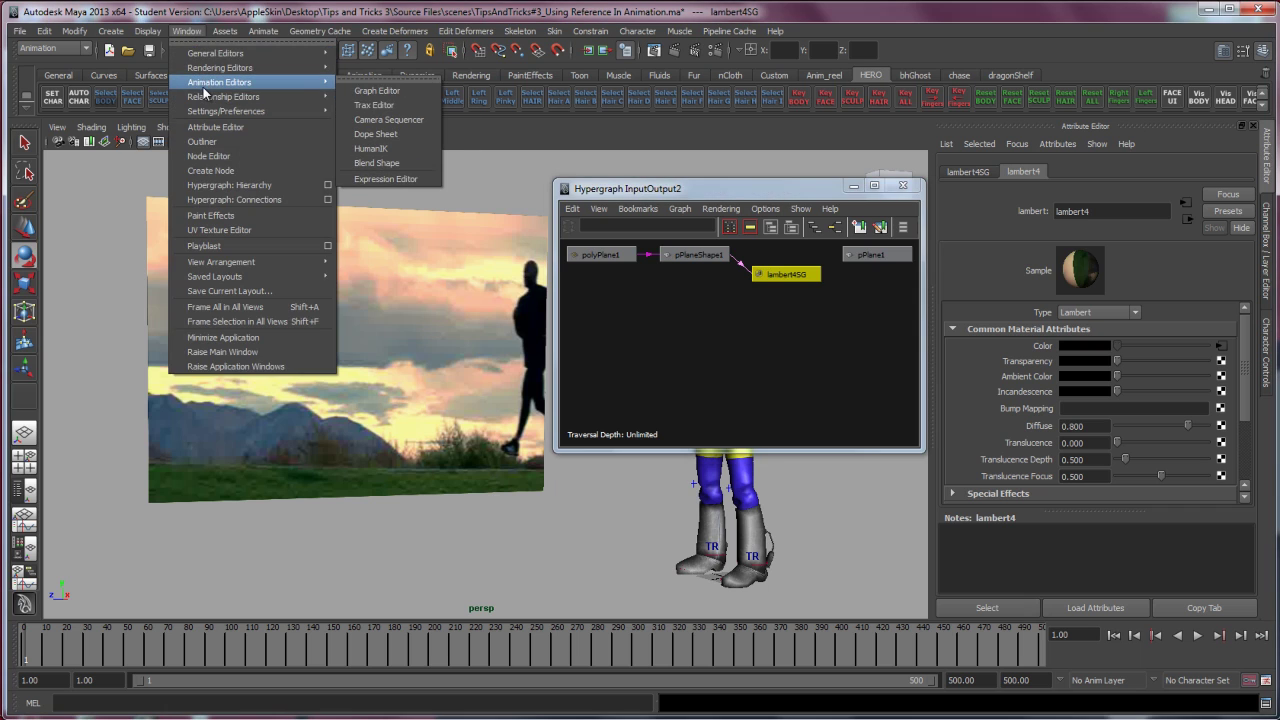
In the Graph Editor, select all Frame Extension keys and make them linear
{"action": "left_click", "coordinate": [369, 91]}
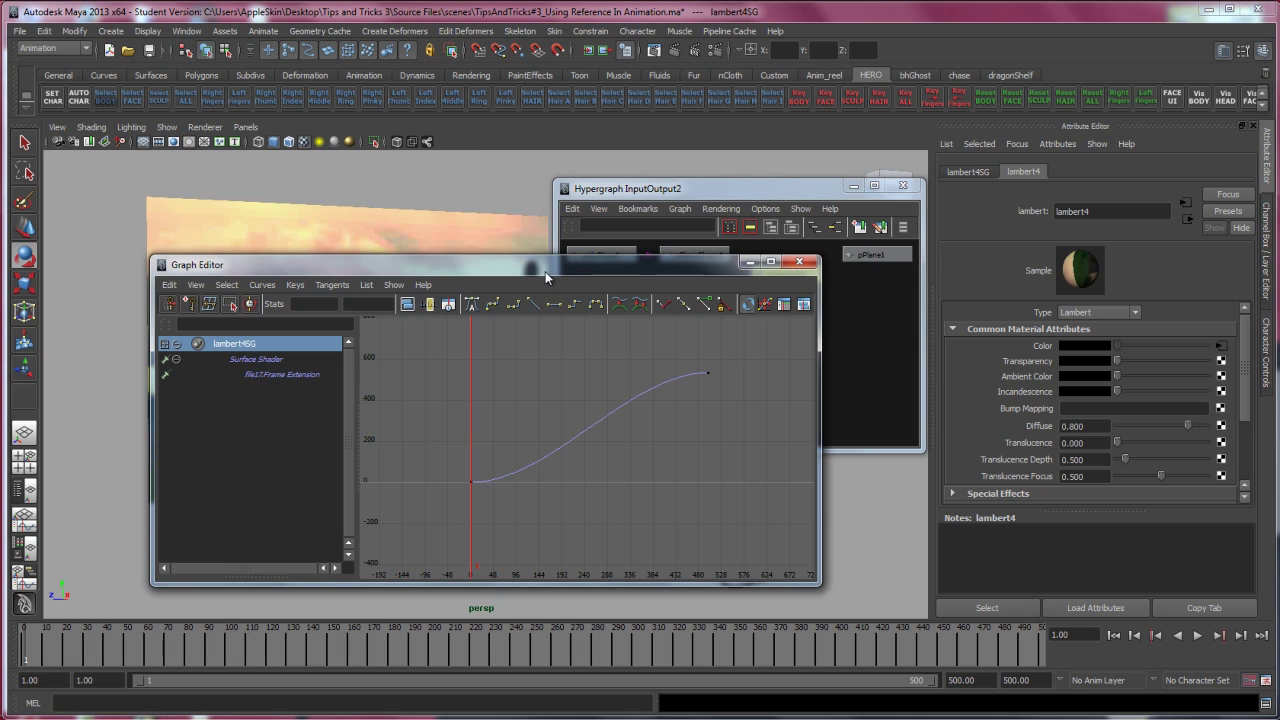
{"action": "left_click_drag", "start_coordinate": [545, 268], "coordinate": [485, 150]}
{"action": "left_click_drag", "start_coordinate": [517, 242], "coordinate": [522, 412]}
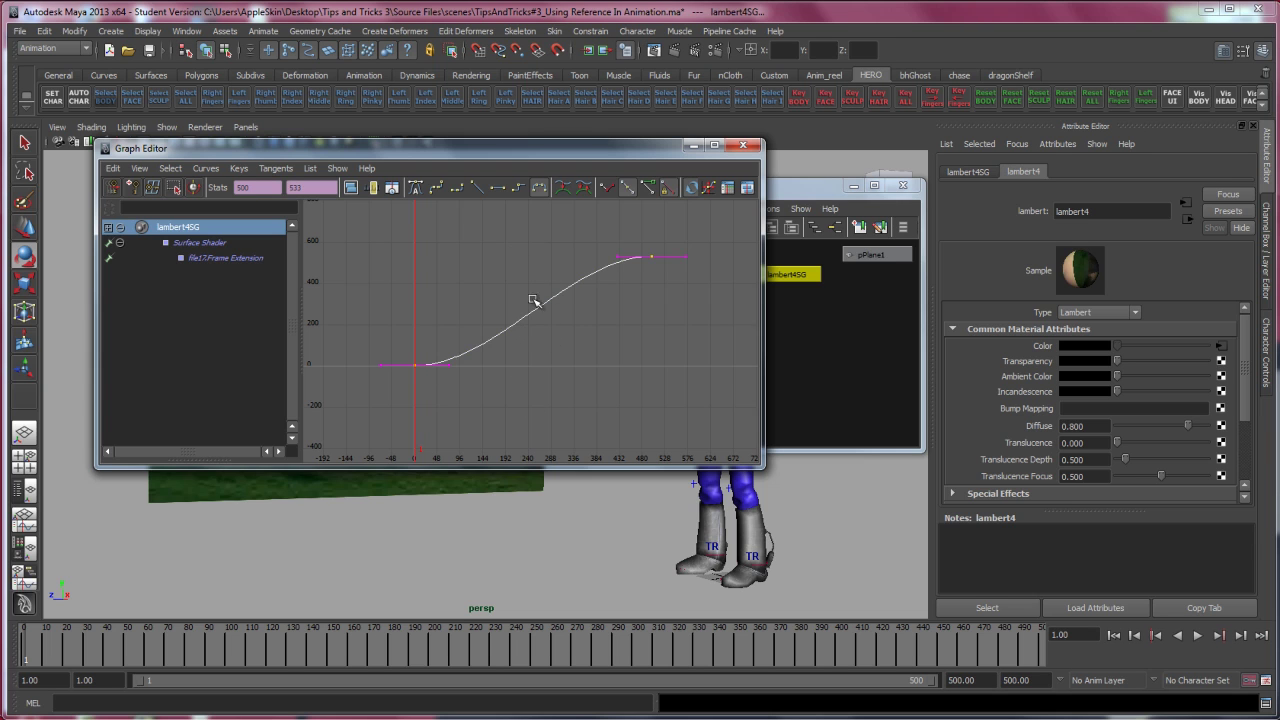
{"action": "mouse_move", "coordinate": [517, 148]}
{"action": "left_mouse_down"}
{"action": "mouse_move", "coordinate": [716, 134]}
{"action": "mouse_move", "coordinate": [862, 349]}
{"action": "left_mouse_up"}
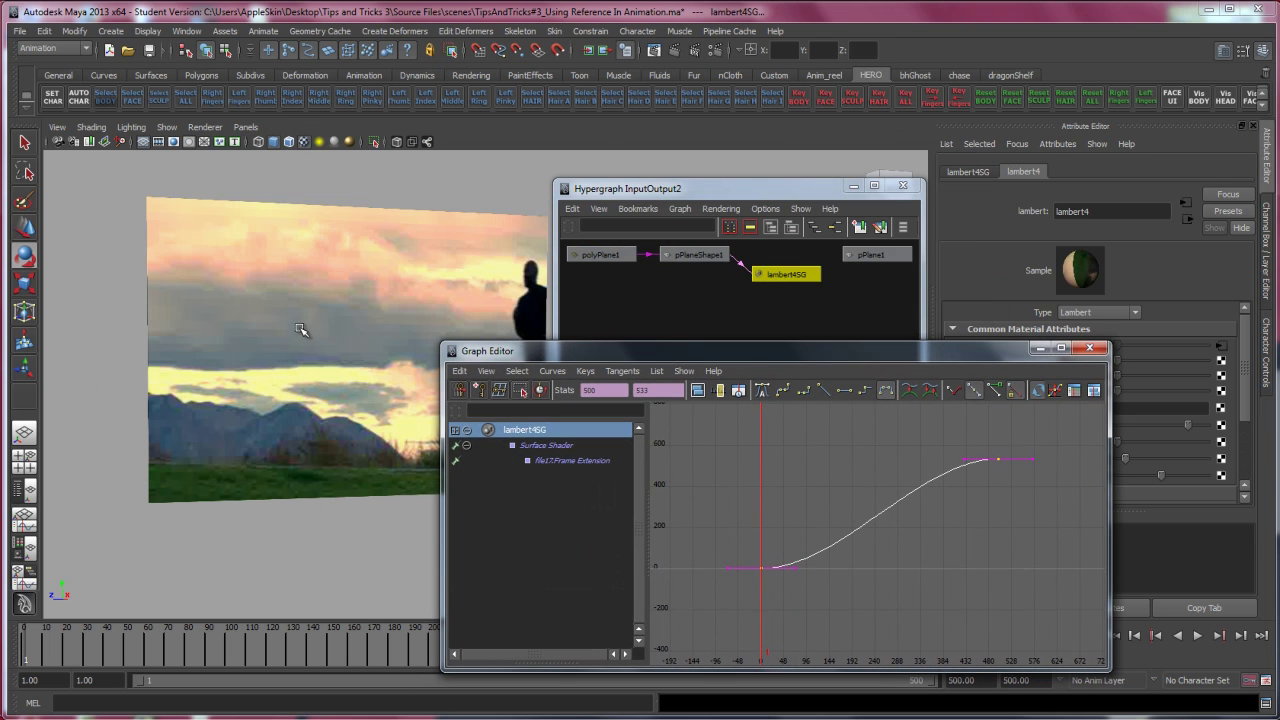
{"action": "mouse_move", "coordinate": [760, 351]}
{"action": "left_mouse_down"}
{"action": "mouse_move", "coordinate": [517, 171]}
{"action": "mouse_move", "coordinate": [844, 138]}
{"action": "left_mouse_up"}
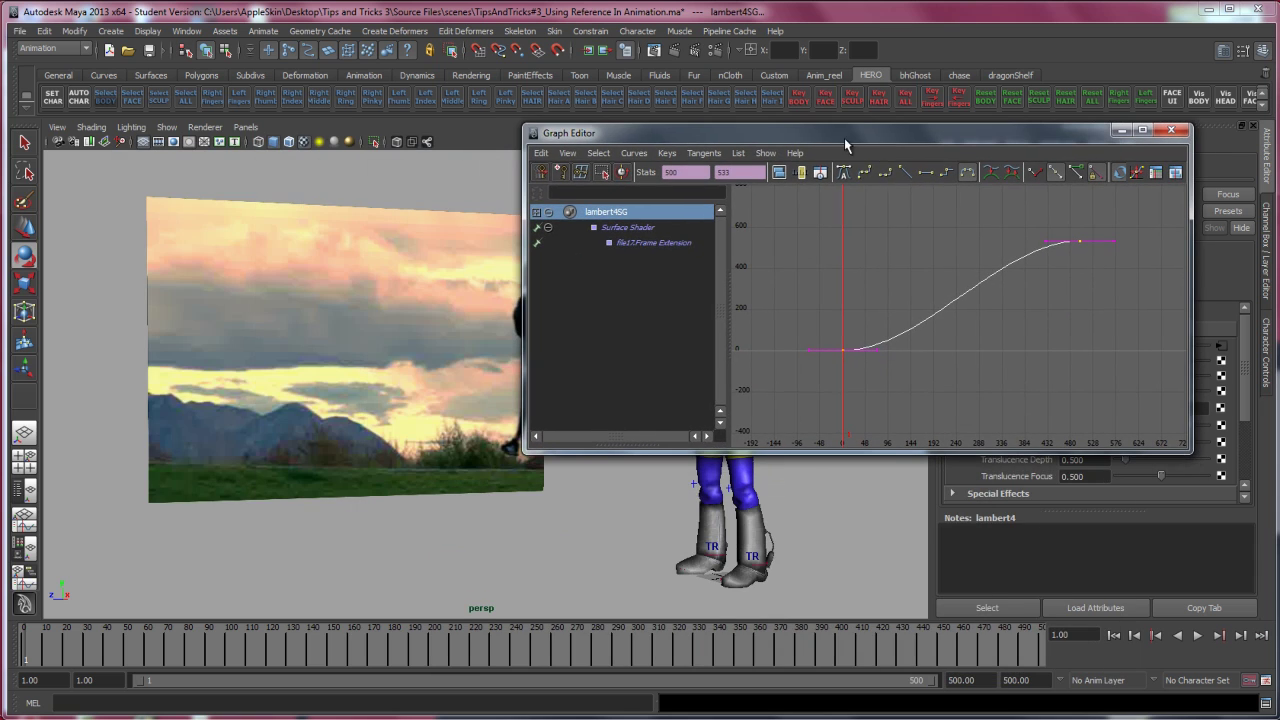
{"action": "mouse_move", "coordinate": [932, 150]}
{"action": "left_mouse_down"}
{"action": "mouse_move", "coordinate": [1040, 122]}
{"action": "mouse_move", "coordinate": [994, 130]}
{"action": "left_mouse_up"}
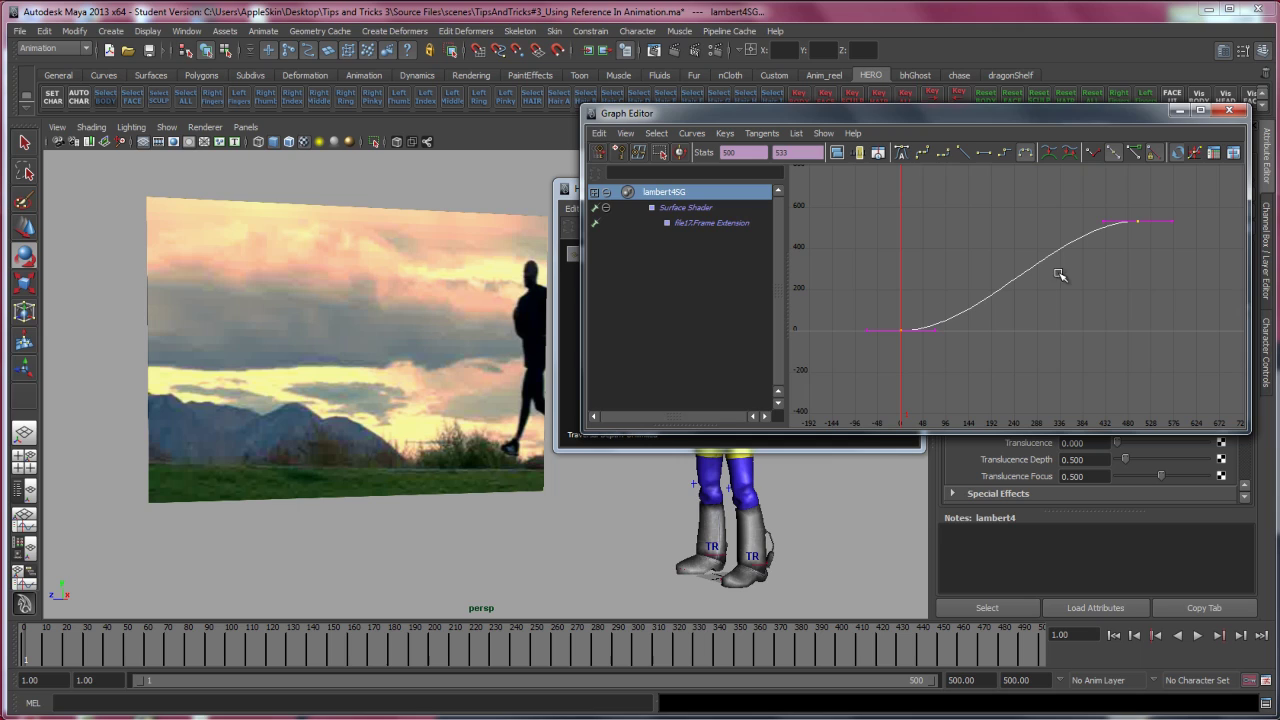
{"action": "left_click", "coordinate": [963, 153]}
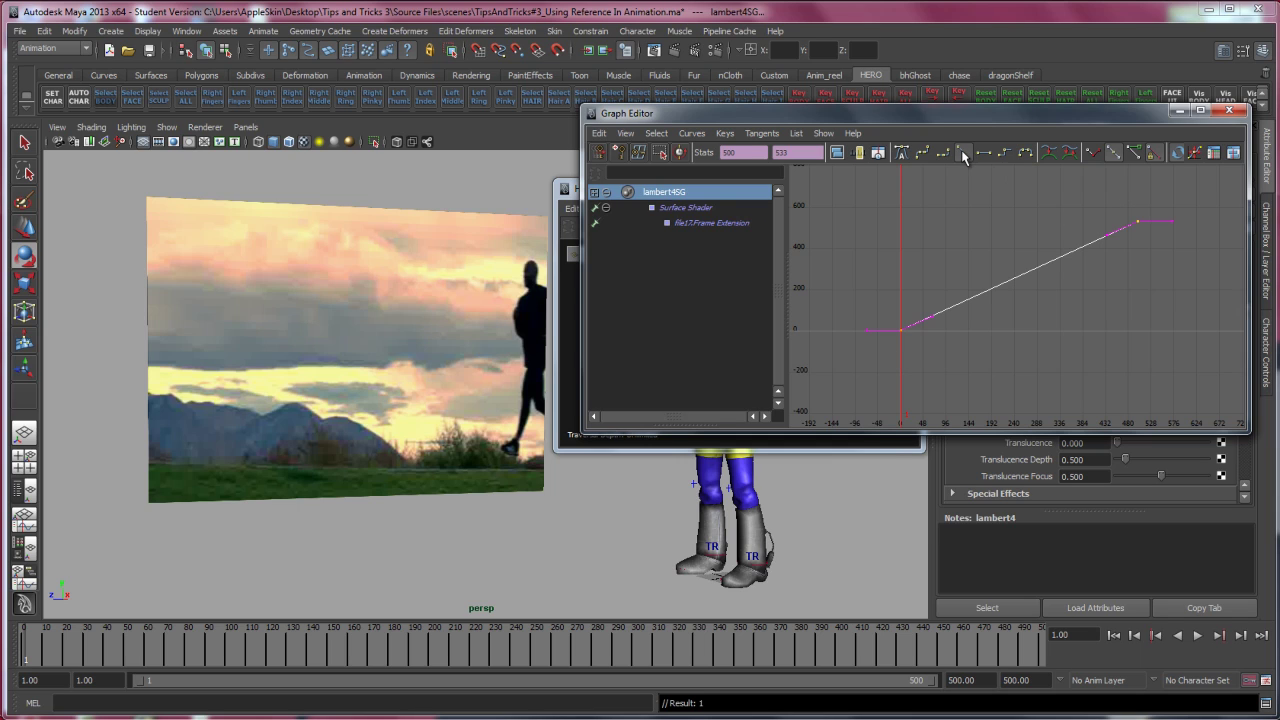
Play the reference video back from the first frame to check its speed
{"action": "key", "text": "alt+v"}
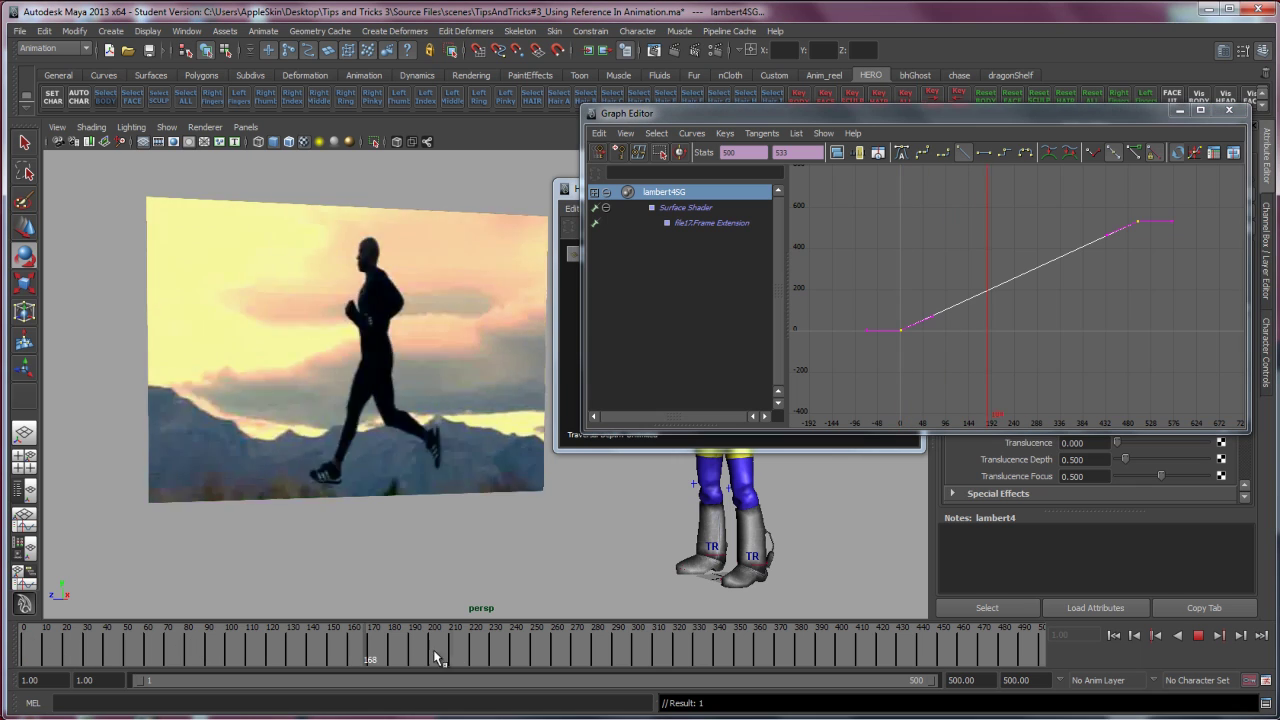
{"action": "left_click", "coordinate": [363, 642]}
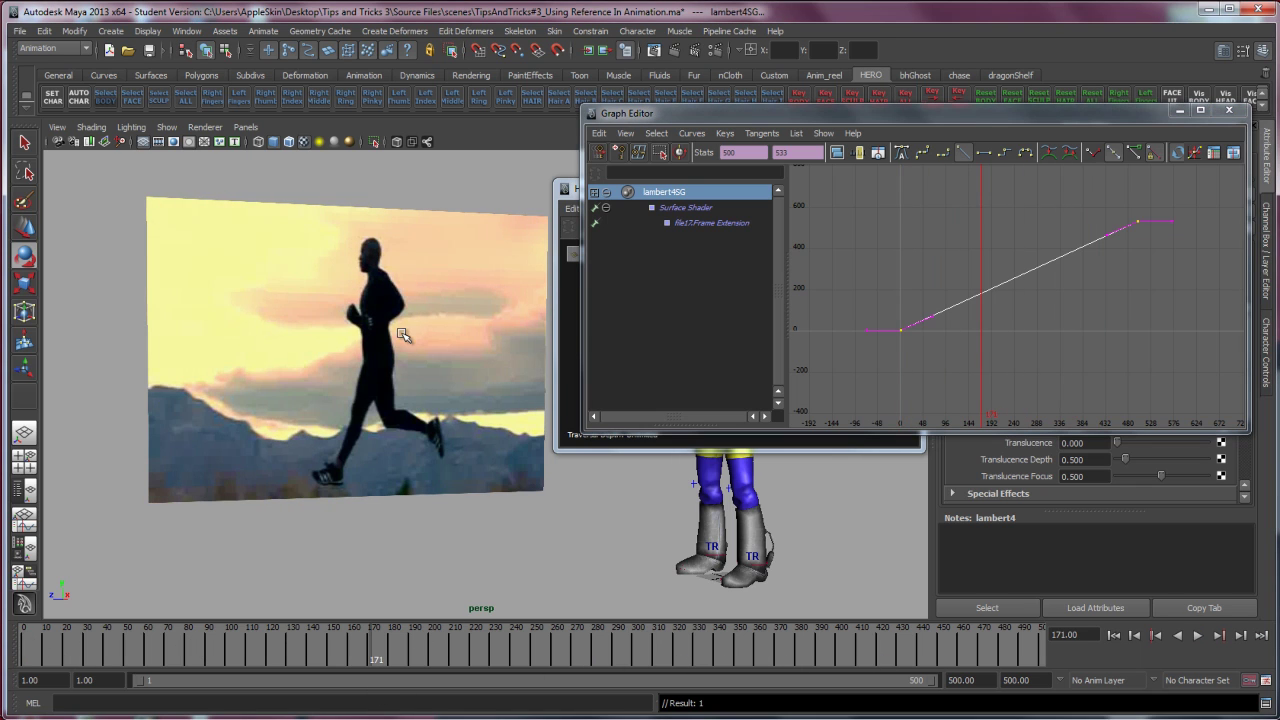
{"action": "left_click_drag", "start_coordinate": [363, 642], "coordinate": [5, 655]}
{"action": "key", "text": "alt+v"}
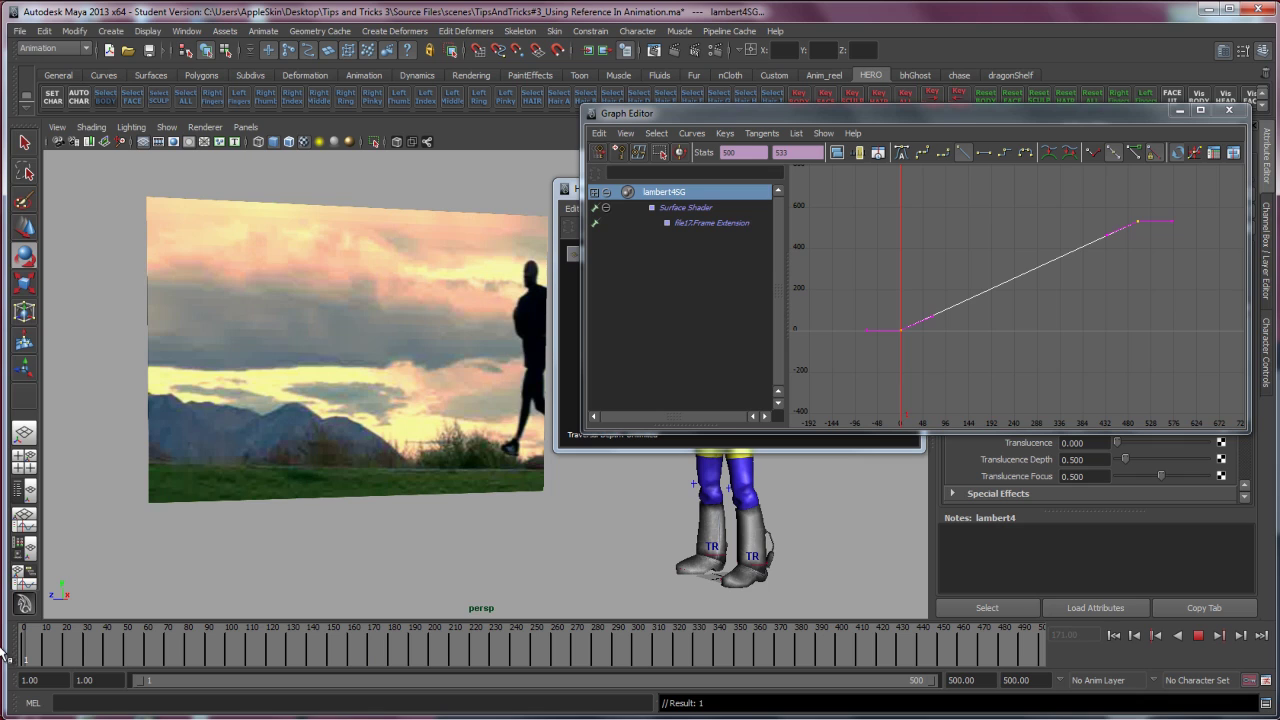
{"action": "key", "text": "Escape"}
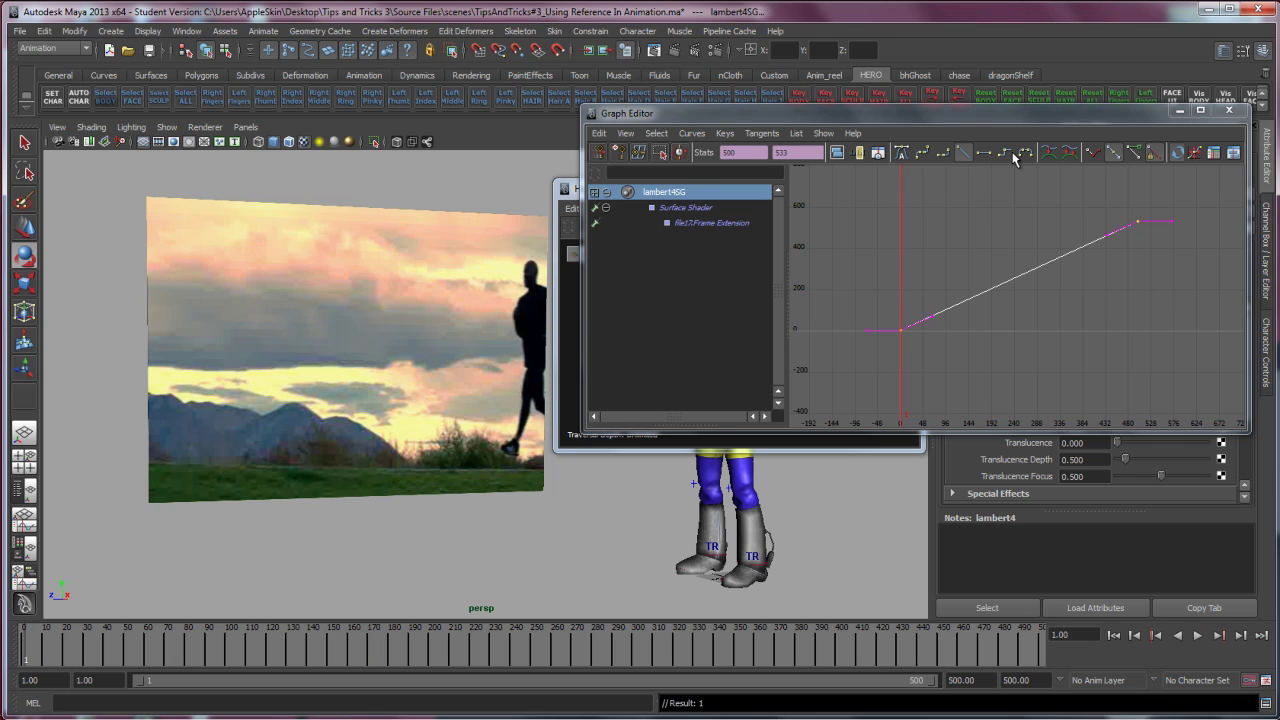
Try stepped tangents on the Frame Extension curve and preview the timing
{"action": "left_click", "coordinate": [1006, 157]}
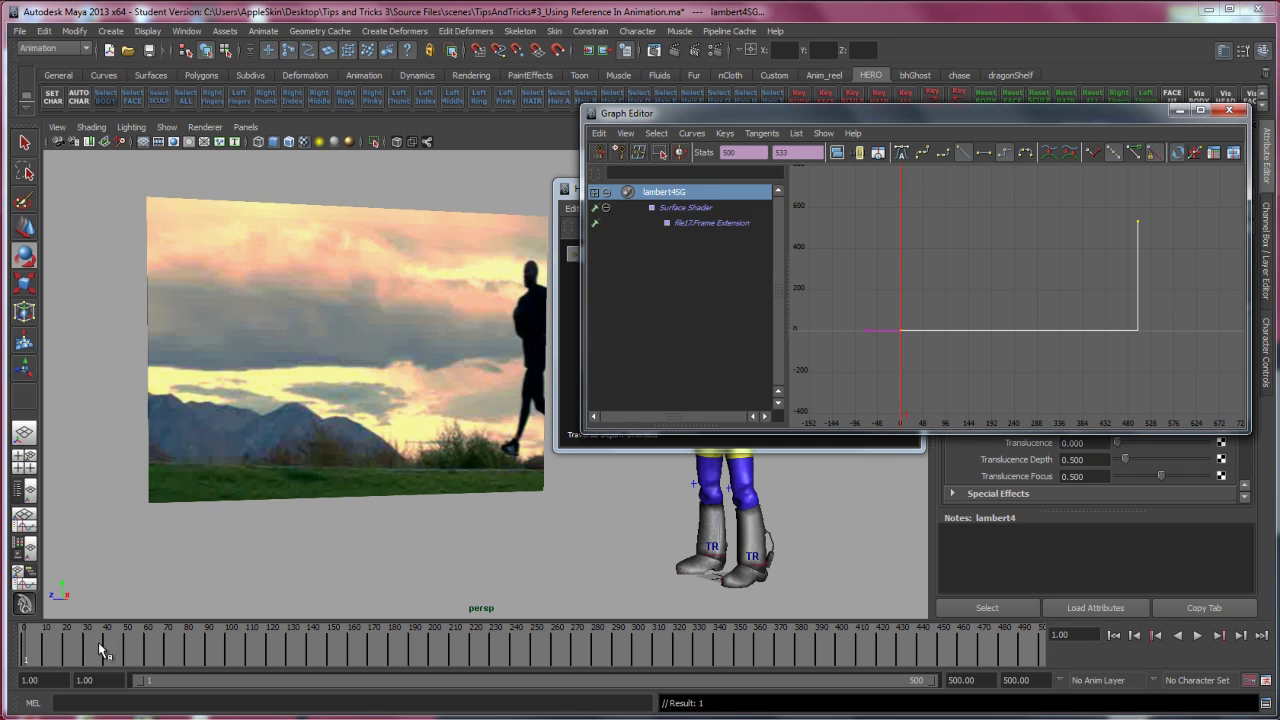
{"action": "key", "text": "alt+v"}
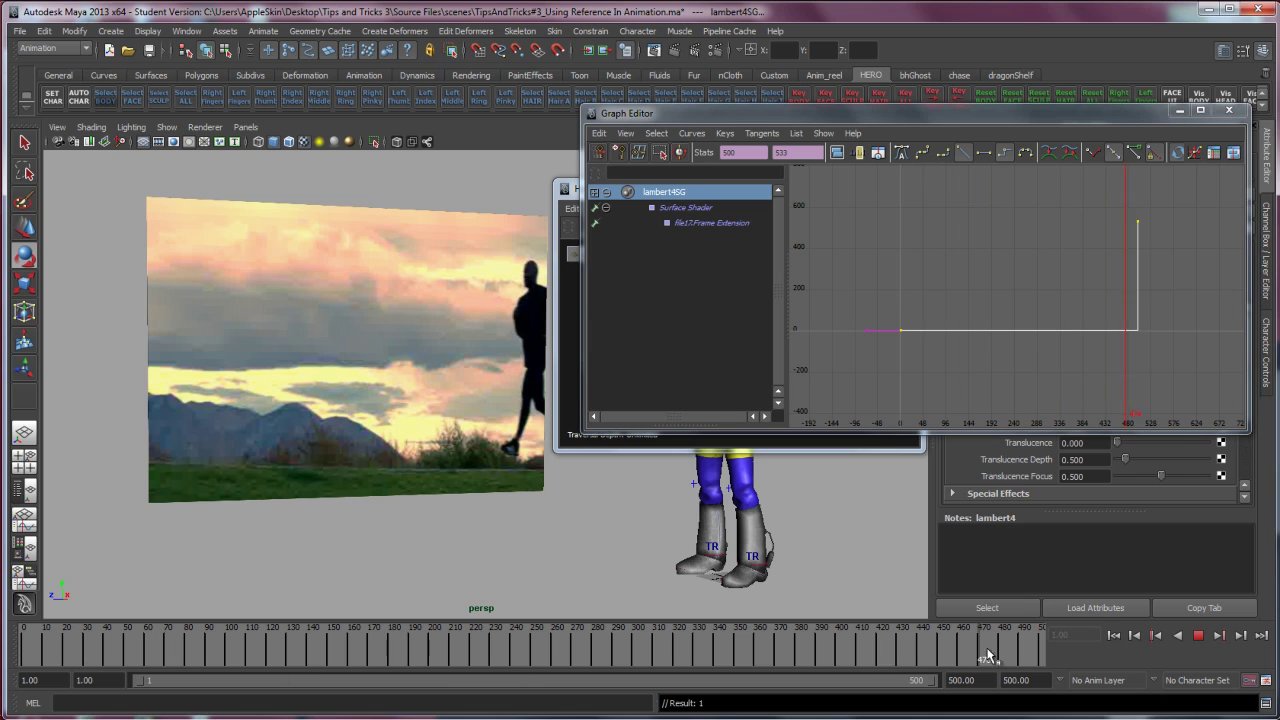
{"action": "key", "text": "Escape"}
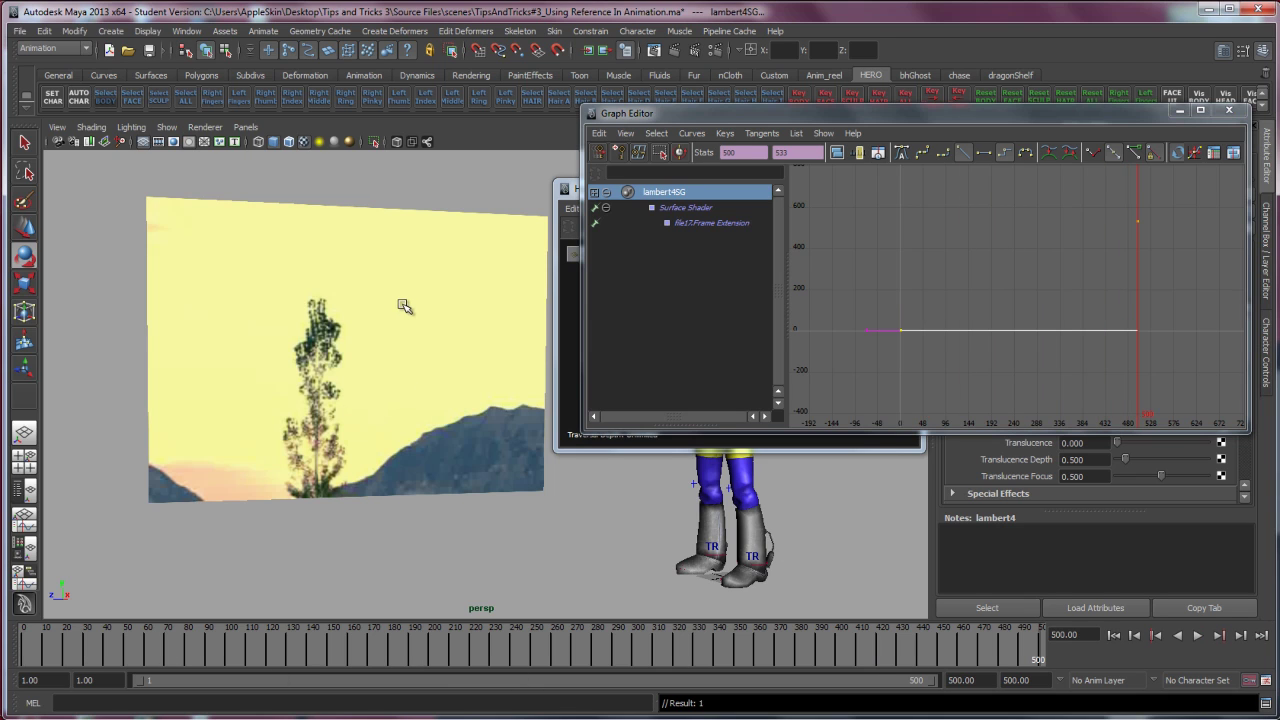
{"action": "key", "text": "alt+shift+v"}
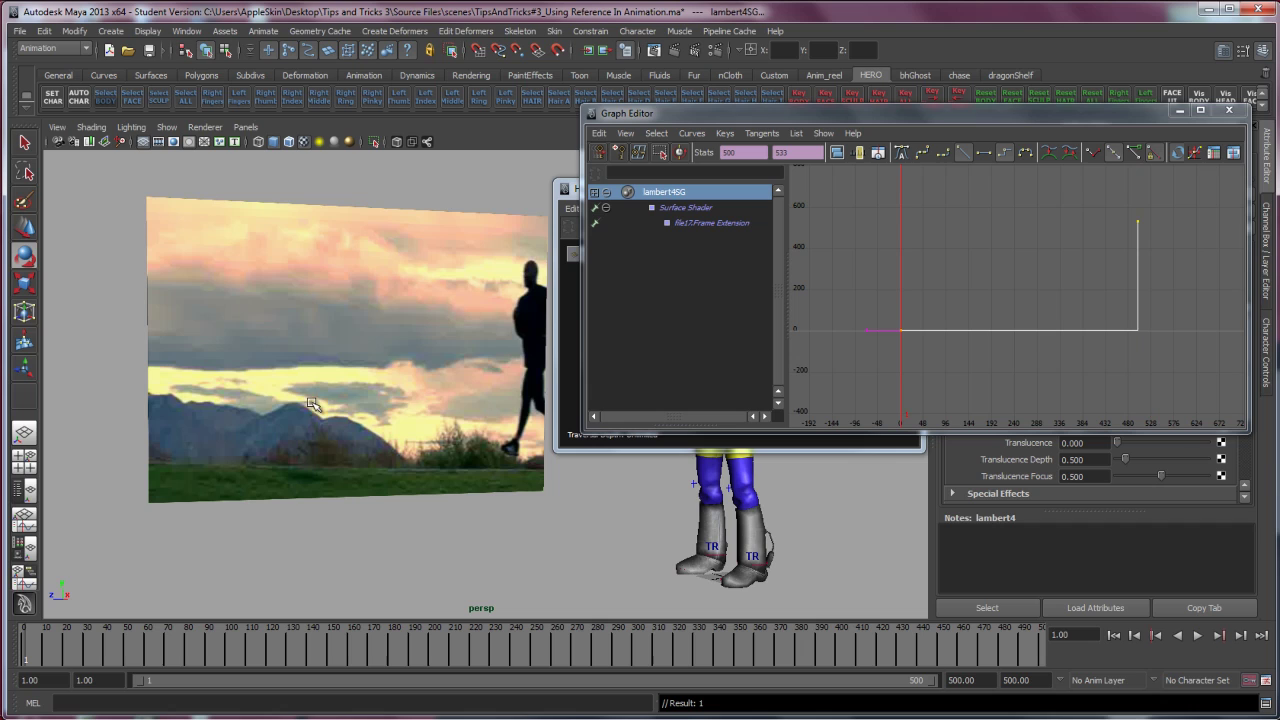
Revert the curve to linear, play to frame 15, and minimize the Hypergraph
{"action": "left_click", "coordinate": [963, 155]}
{"action": "left_click_drag", "start_coordinate": [329, 397], "coordinate": [280, 408], "text": "alt"}
{"action": "left_click_drag", "start_coordinate": [32, 652], "coordinate": [52, 652]}
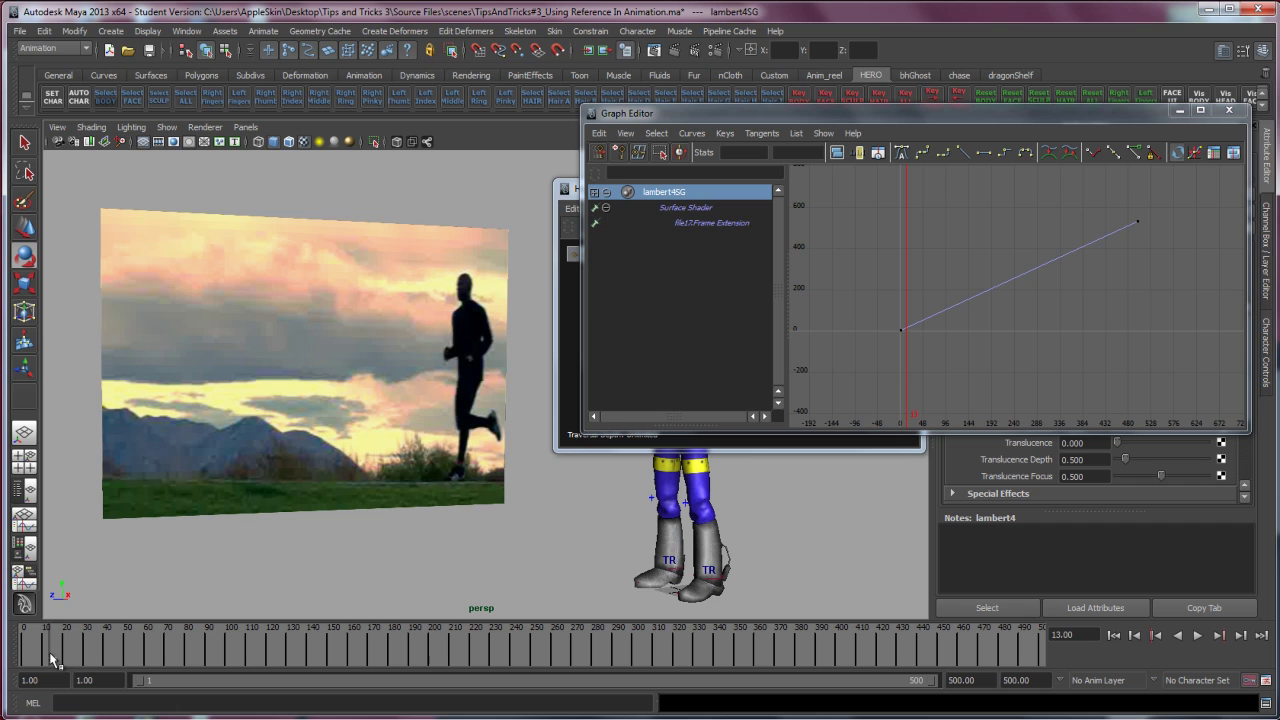
{"action": "key", "text": "alt+v"}
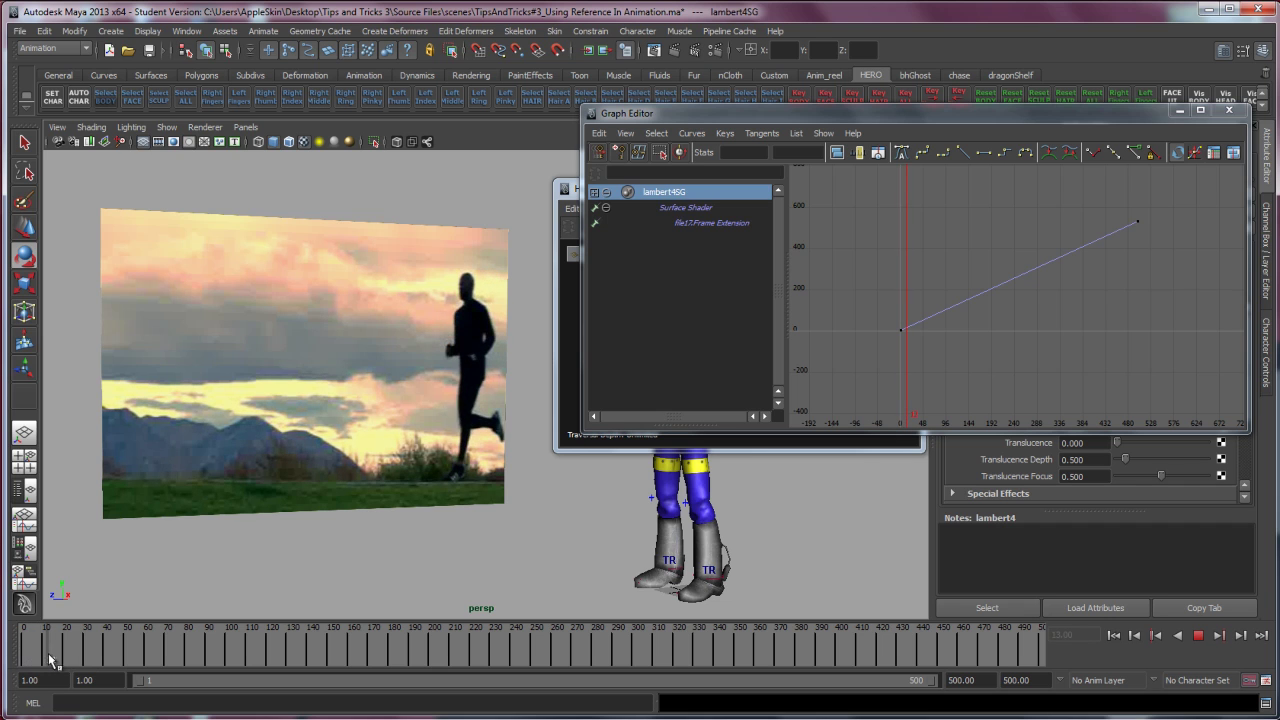
{"action": "key", "text": "alt+v"}
{"action": "left_click_drag", "start_coordinate": [930, 116], "coordinate": [446, 510]}
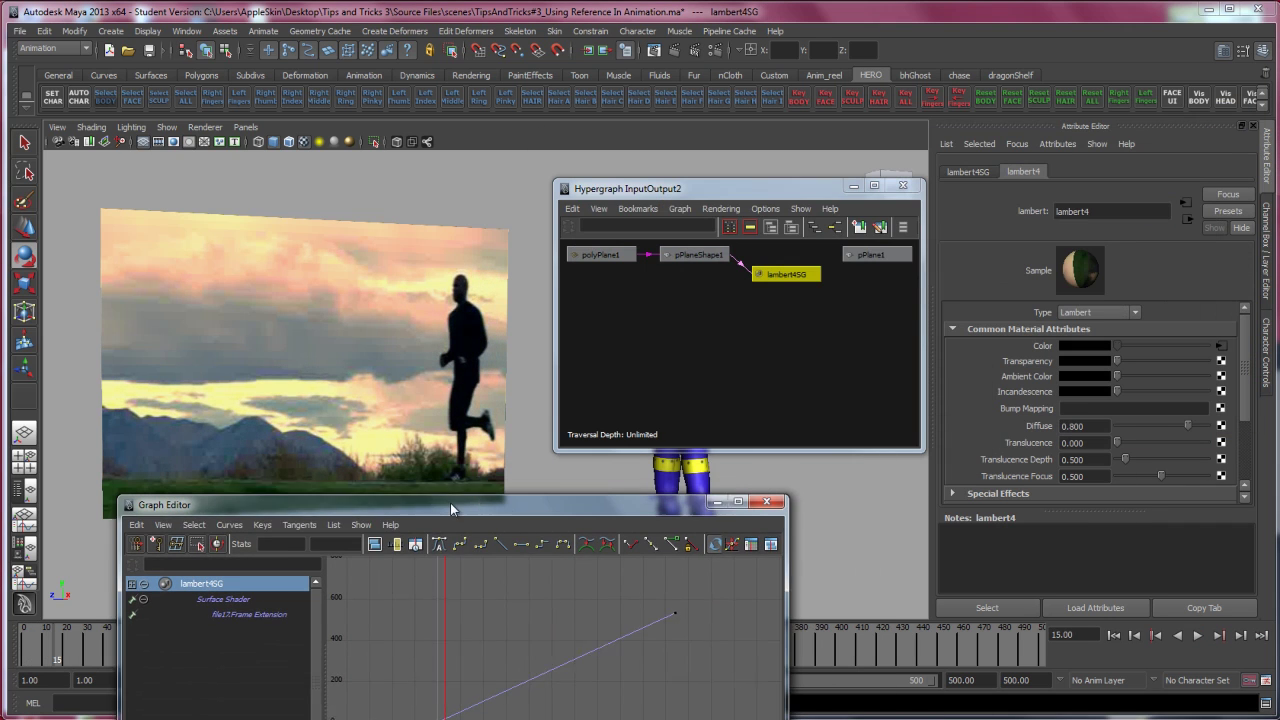
{"action": "left_click", "coordinate": [851, 187]}
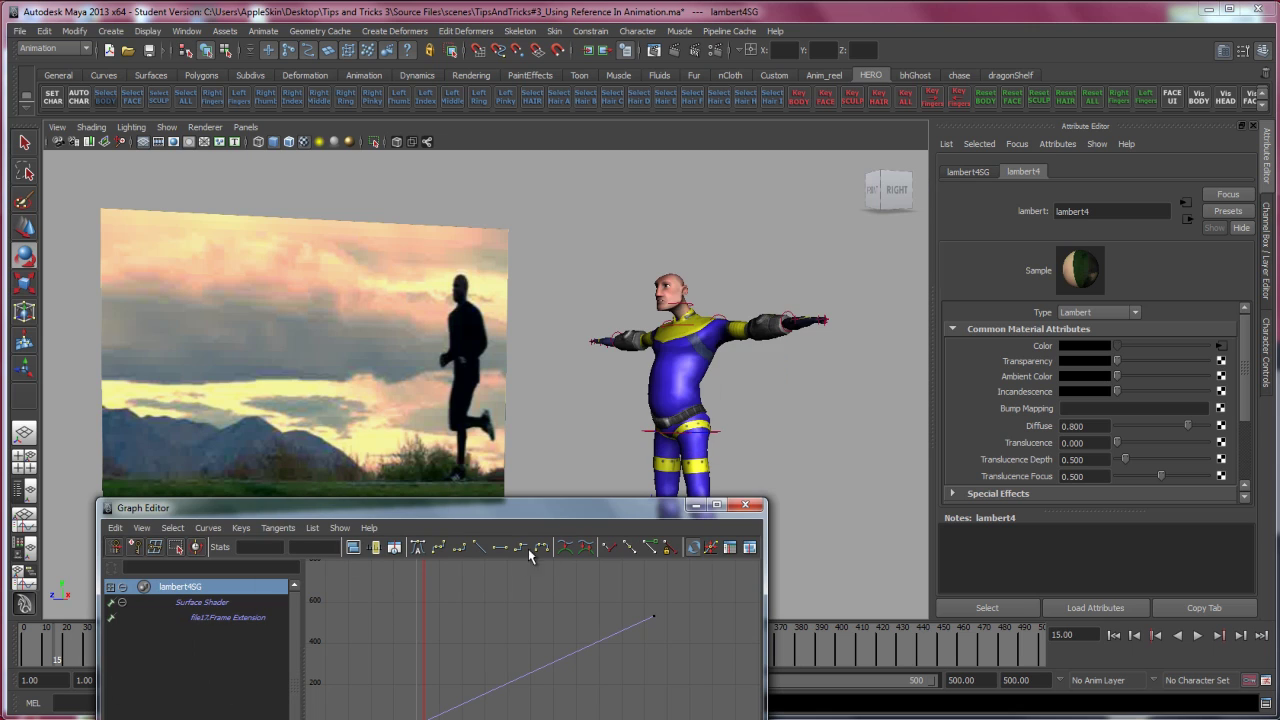
Show file17's attributes and rearrange the Graph Editor to uncover the viewport
{"action": "left_click", "coordinate": [1221, 346]}
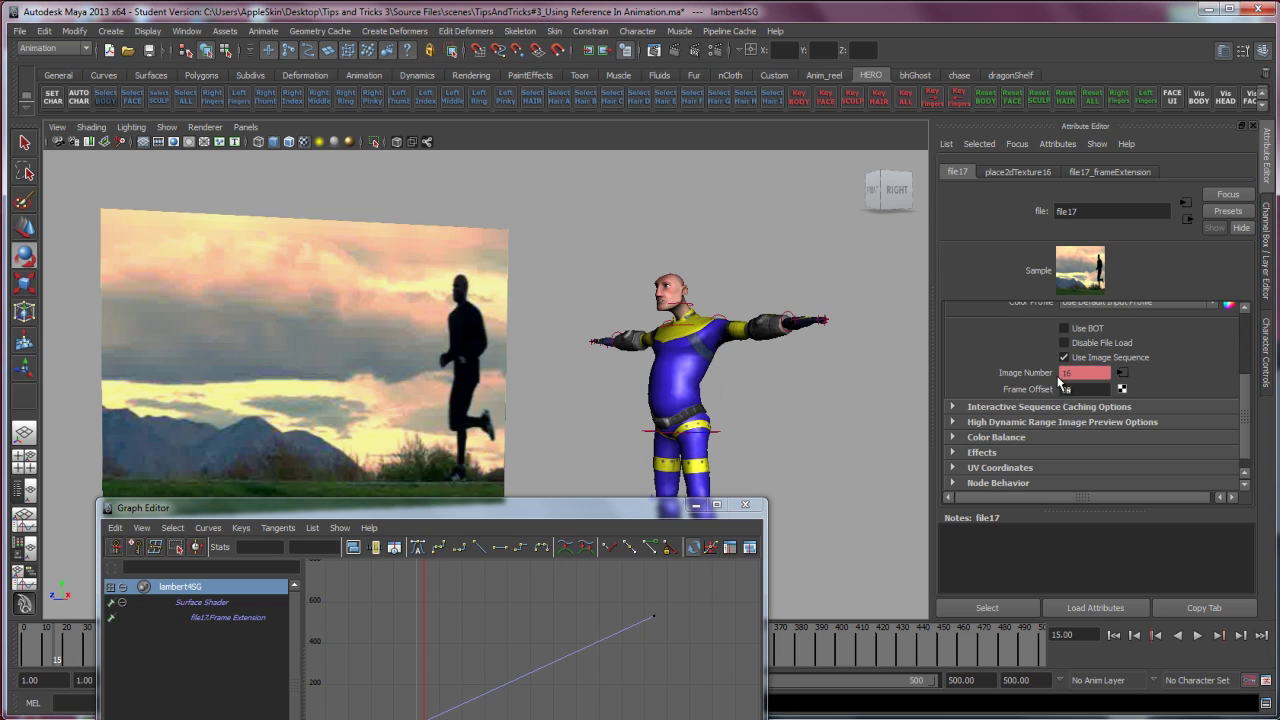
{"action": "right_click", "coordinate": [1026, 371]}
{"action": "left_click", "coordinate": [1036, 408]}
{"action": "left_click_drag", "start_coordinate": [573, 521], "coordinate": [817, 191]}
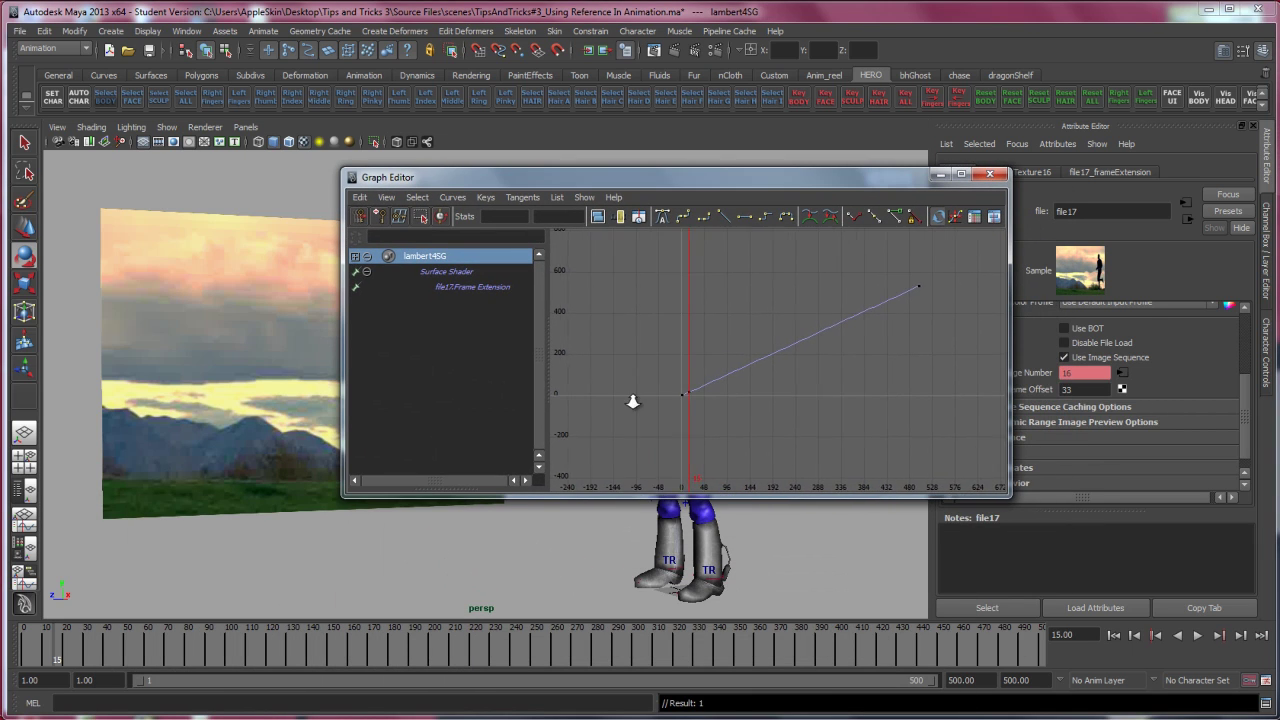
{"action": "mouse_move", "coordinate": [632, 401]}
{"action": "right_mouse_down", "text": "alt"}
{"action": "mouse_move", "coordinate": [700, 423]}
{"action": "mouse_move", "coordinate": [868, 354]}
{"action": "mouse_move", "coordinate": [651, 443]}
{"action": "mouse_move", "coordinate": [757, 397]}
{"action": "right_mouse_up", "text": "alt"}
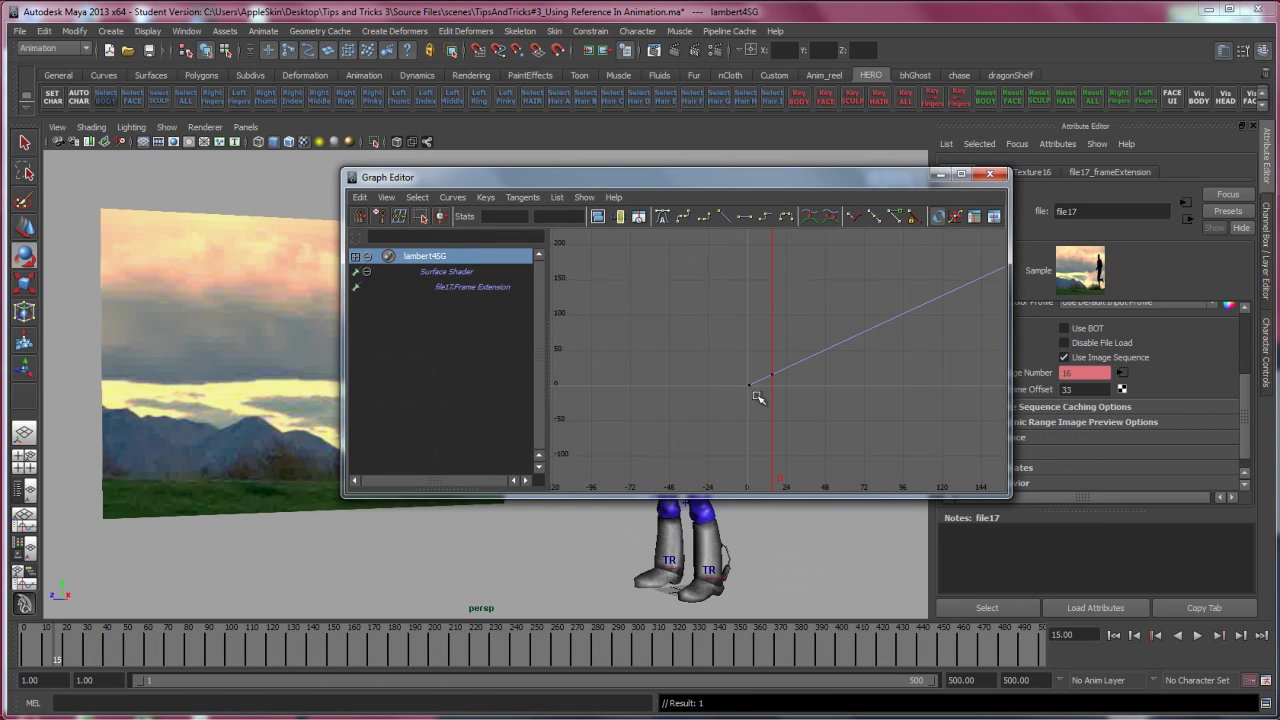
{"action": "left_click_drag", "start_coordinate": [1005, 494], "coordinate": [730, 494]}
{"action": "mouse_move", "coordinate": [610, 175]}
{"action": "left_mouse_down"}
{"action": "mouse_move", "coordinate": [833, 532]}
{"action": "mouse_move", "coordinate": [779, 251]}
{"action": "left_mouse_up"}
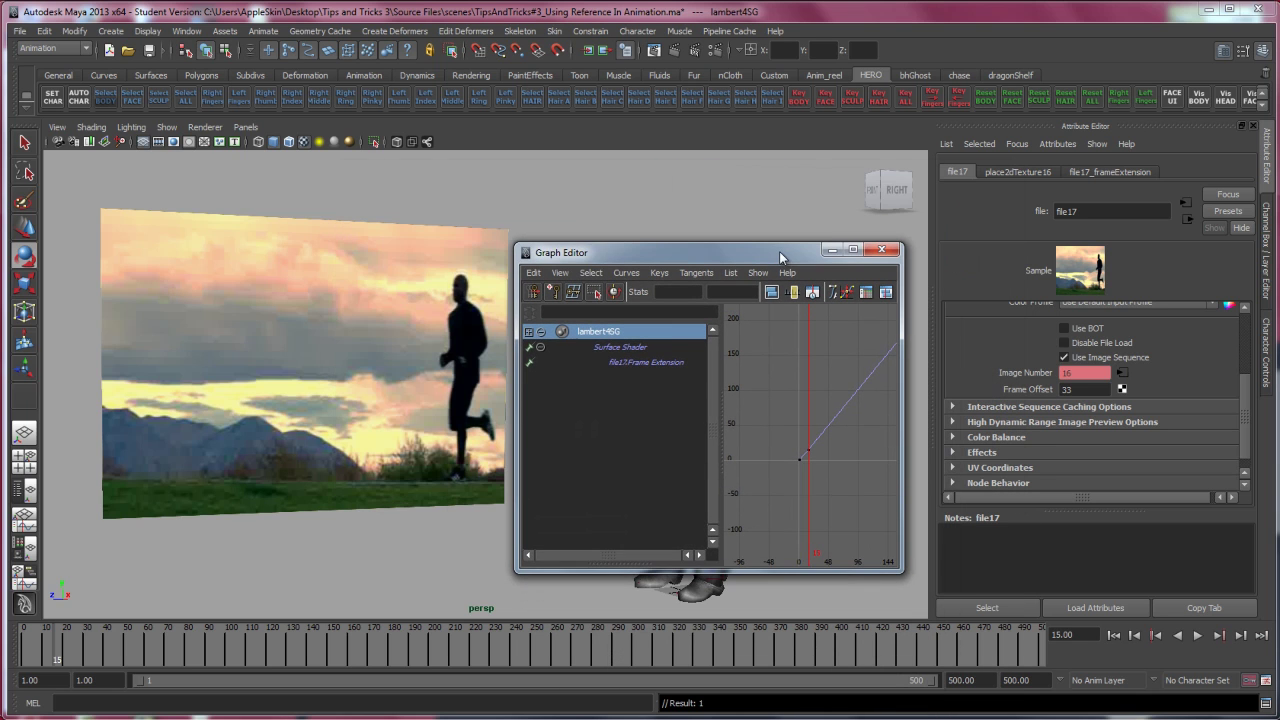
Play the reference video, stopping at frame 41 and then at frame 61
{"action": "left_click", "coordinate": [55, 647]}
{"action": "key", "text": "alt+v"}
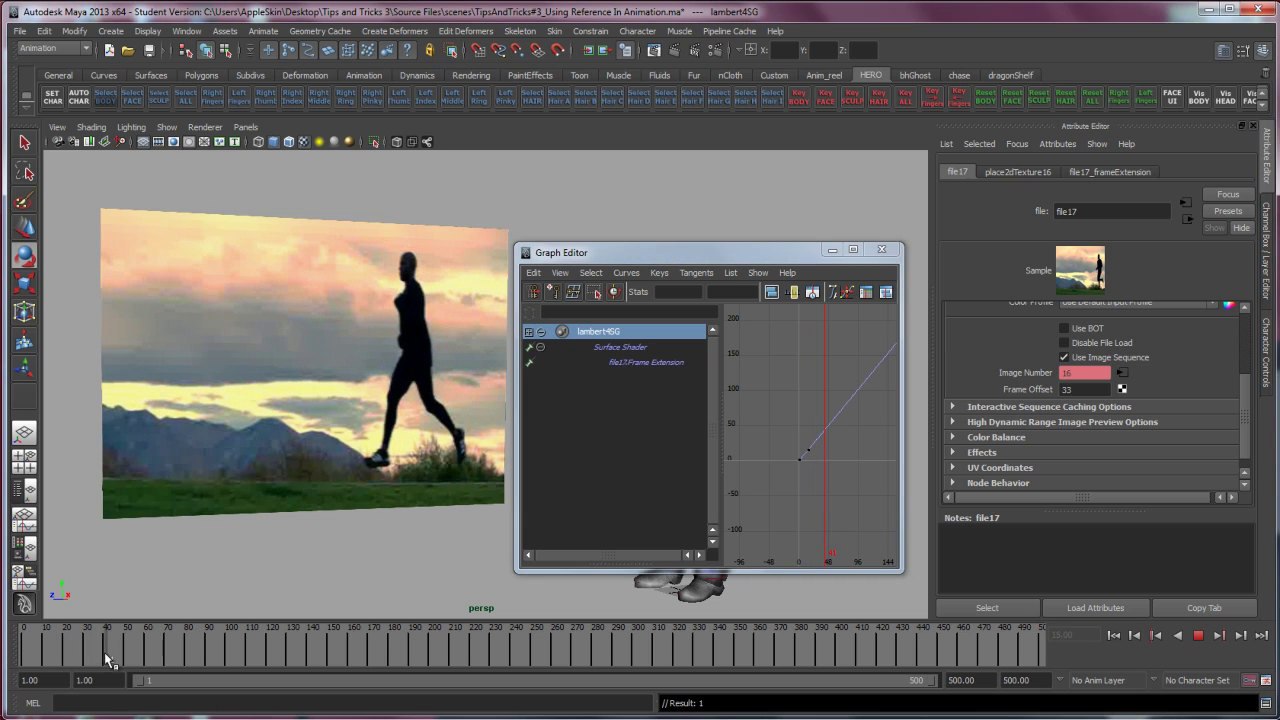
{"action": "left_click", "coordinate": [104, 652]}
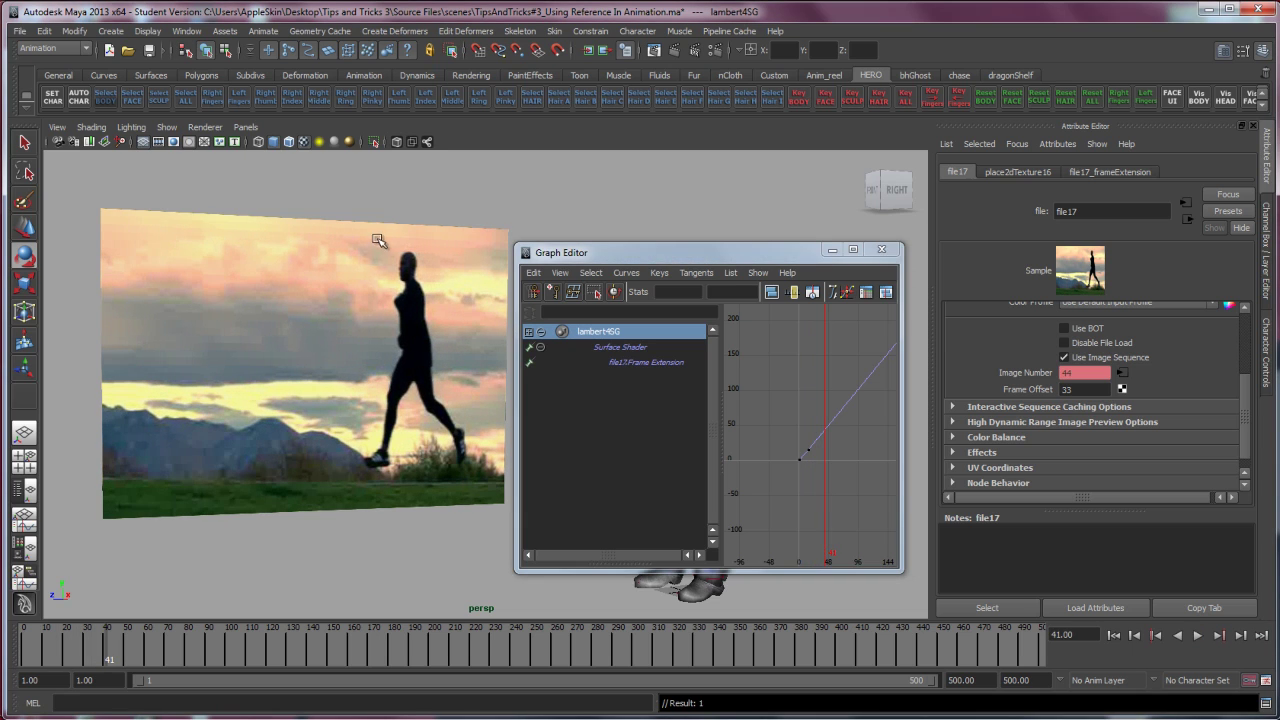
{"action": "right_click", "coordinate": [1030, 374]}
{"action": "left_click", "coordinate": [1040, 389]}
{"action": "key", "text": "alt+v"}
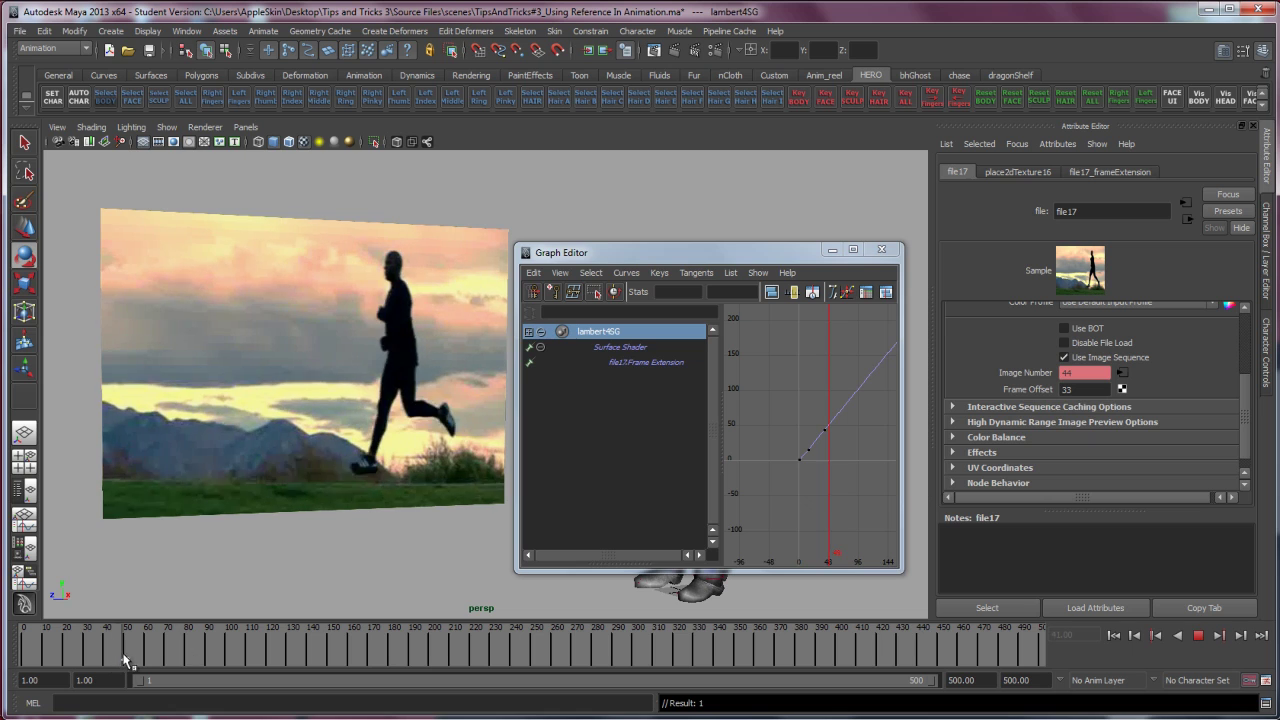
{"action": "left_click", "coordinate": [148, 660]}
Key Image Number at frames 61 and 84, then frame all keys in a wider Graph Editor
{"action": "right_click", "coordinate": [1040, 378]}
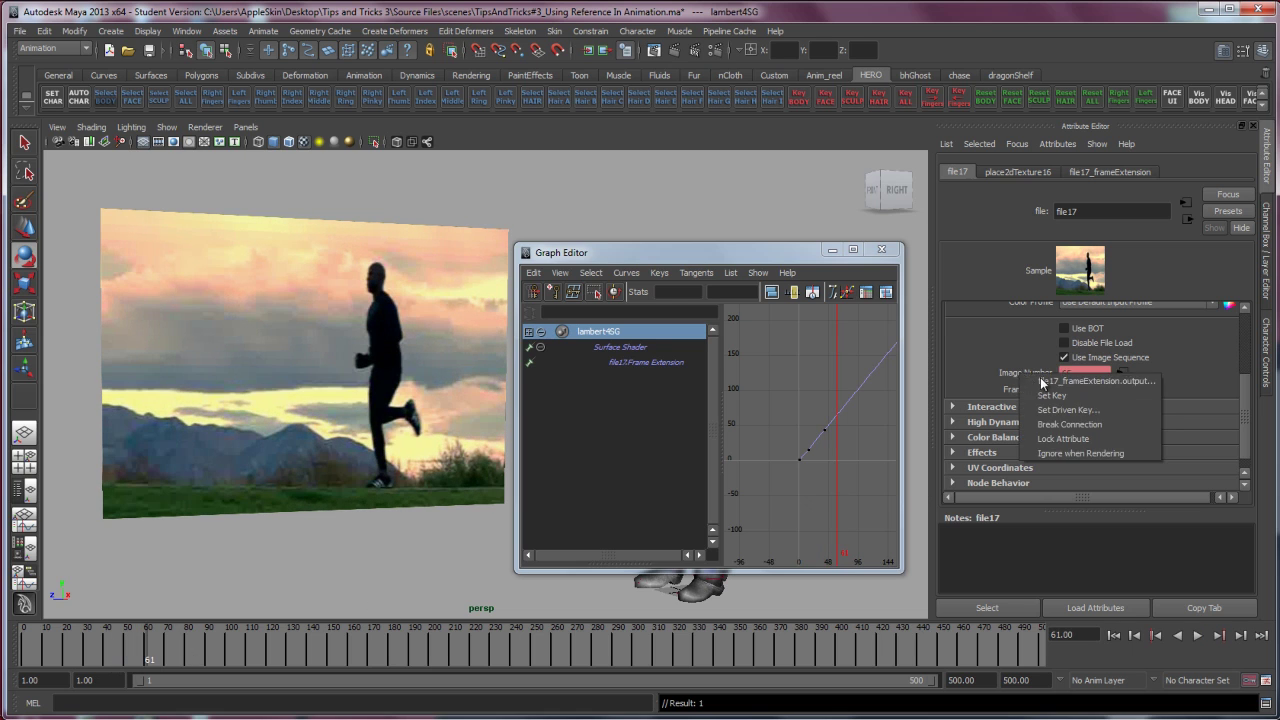
{"action": "left_click", "coordinate": [1045, 395]}
{"action": "mouse_move", "coordinate": [197, 660]}
{"action": "left_mouse_down"}
{"action": "mouse_move", "coordinate": [171, 663]}
{"action": "mouse_move", "coordinate": [197, 660]}
{"action": "left_mouse_up"}
{"action": "right_click", "coordinate": [1052, 378]}
{"action": "left_click", "coordinate": [1050, 394]}
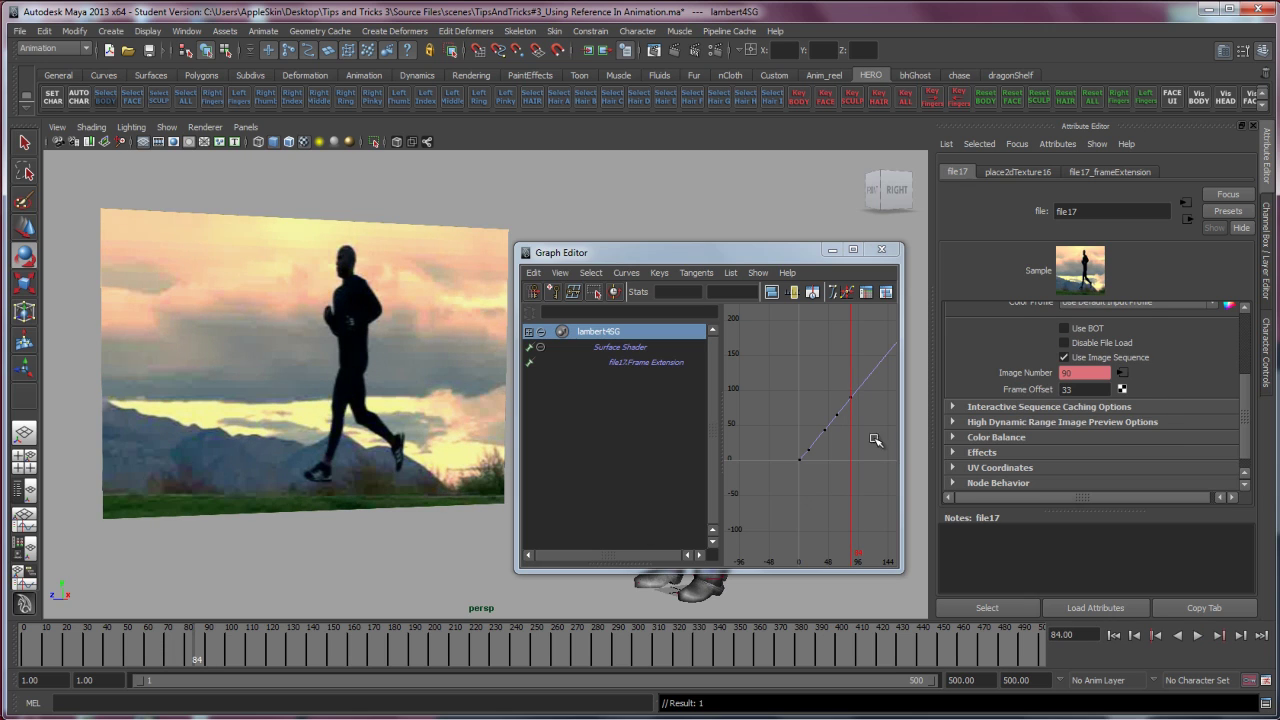
{"action": "key", "text": "f"}
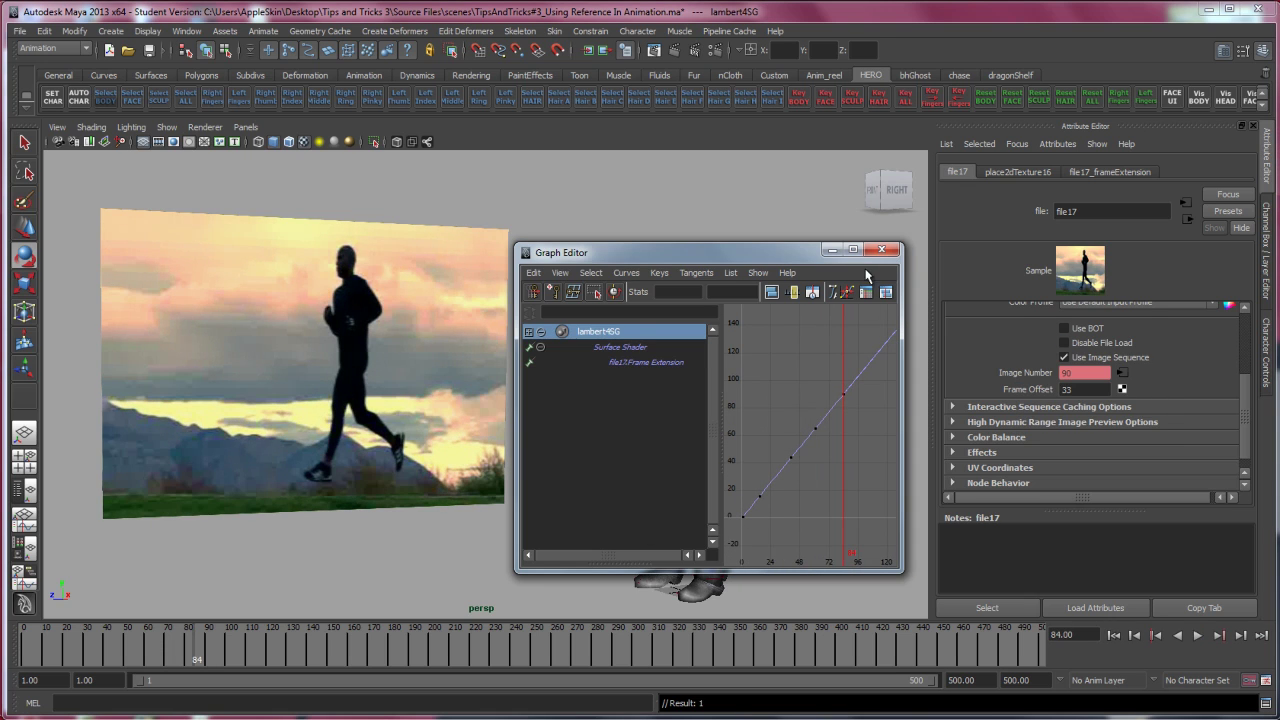
{"action": "left_click_drag", "start_coordinate": [1171, 321], "coordinate": [1225, 321]}
{"action": "scroll", "coordinate": [940, 449], "scroll_direction": "down", "scroll_amount": 3}
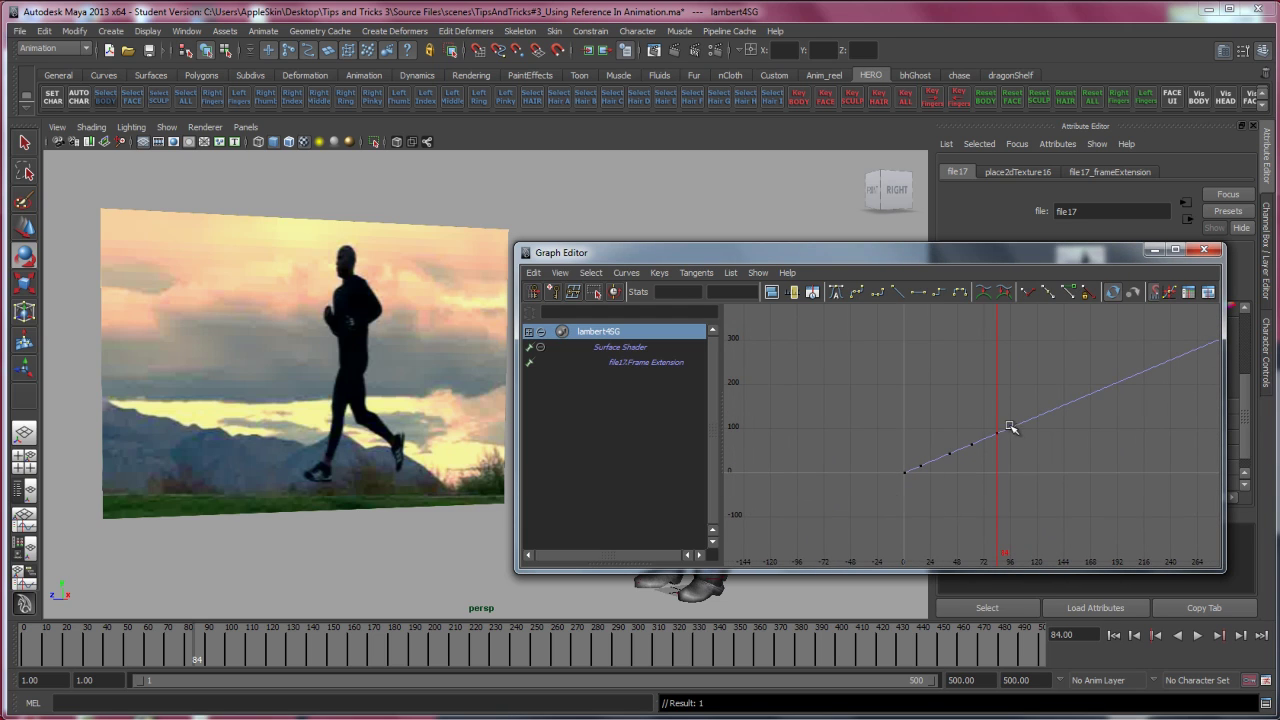
Make all Frame Extension keys stepped, close the Graph Editor, and scrub to frame 67
{"action": "left_click_drag", "start_coordinate": [880, 390], "coordinate": [1077, 514]}
{"action": "left_click", "coordinate": [943, 296]}
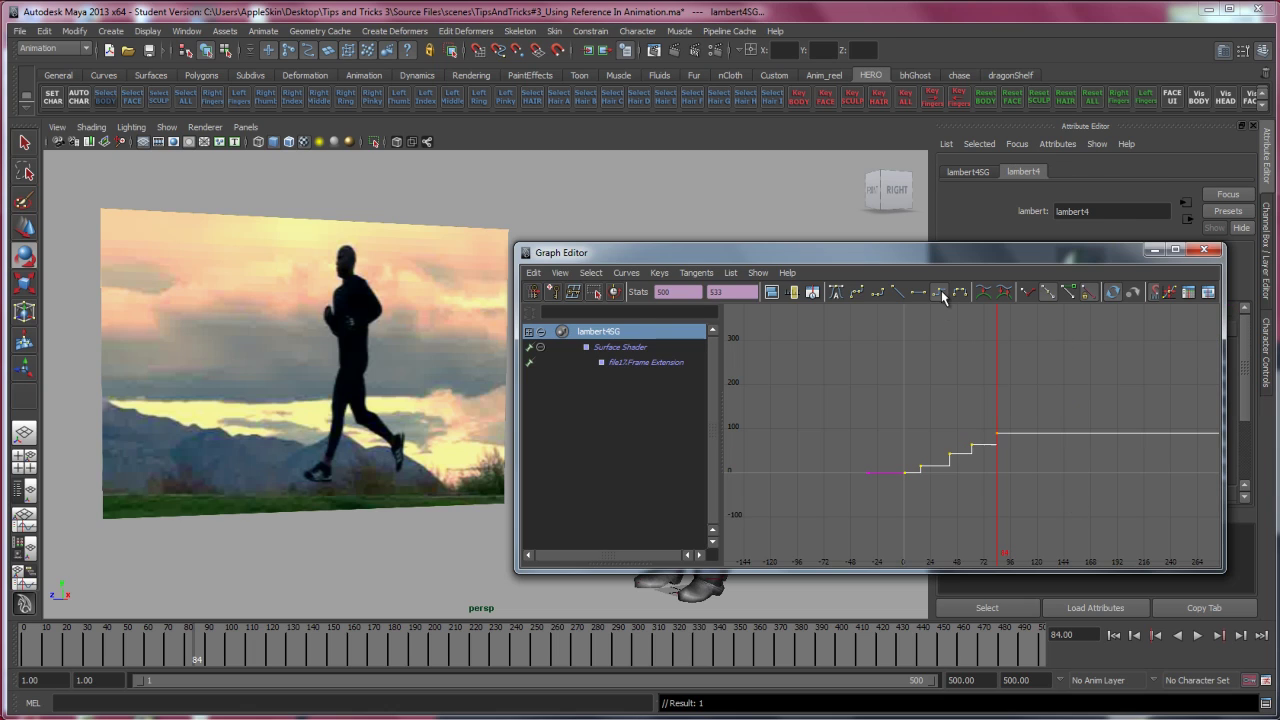
{"action": "left_click", "coordinate": [948, 371]}
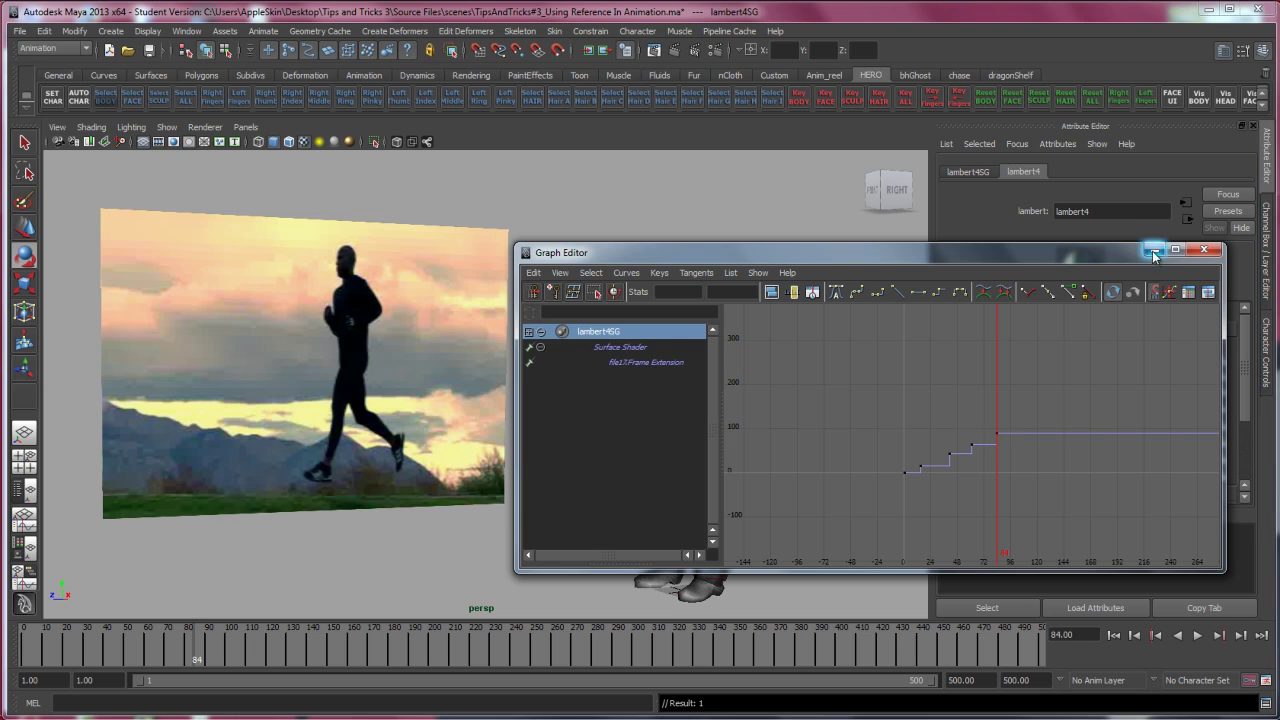
{"action": "left_click", "coordinate": [1153, 251]}
{"action": "key", "text": "alt+v"}
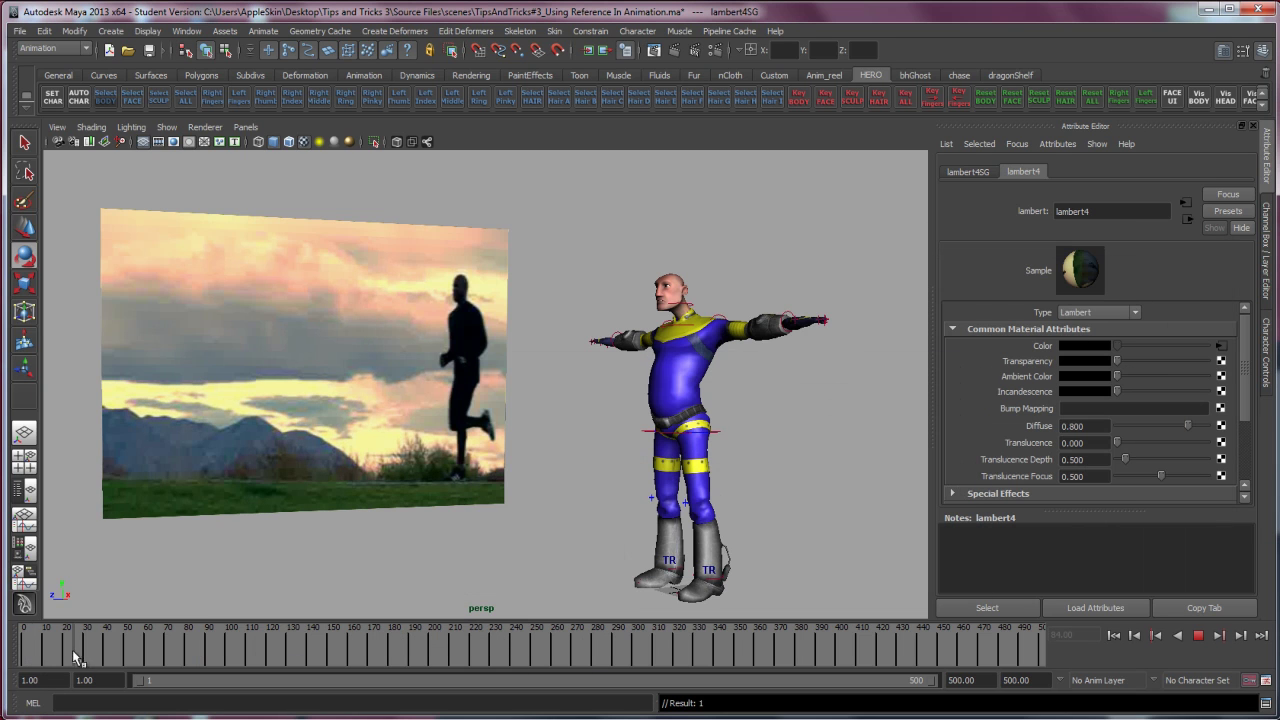
{"action": "left_click_drag", "start_coordinate": [92, 650], "coordinate": [162, 652]}
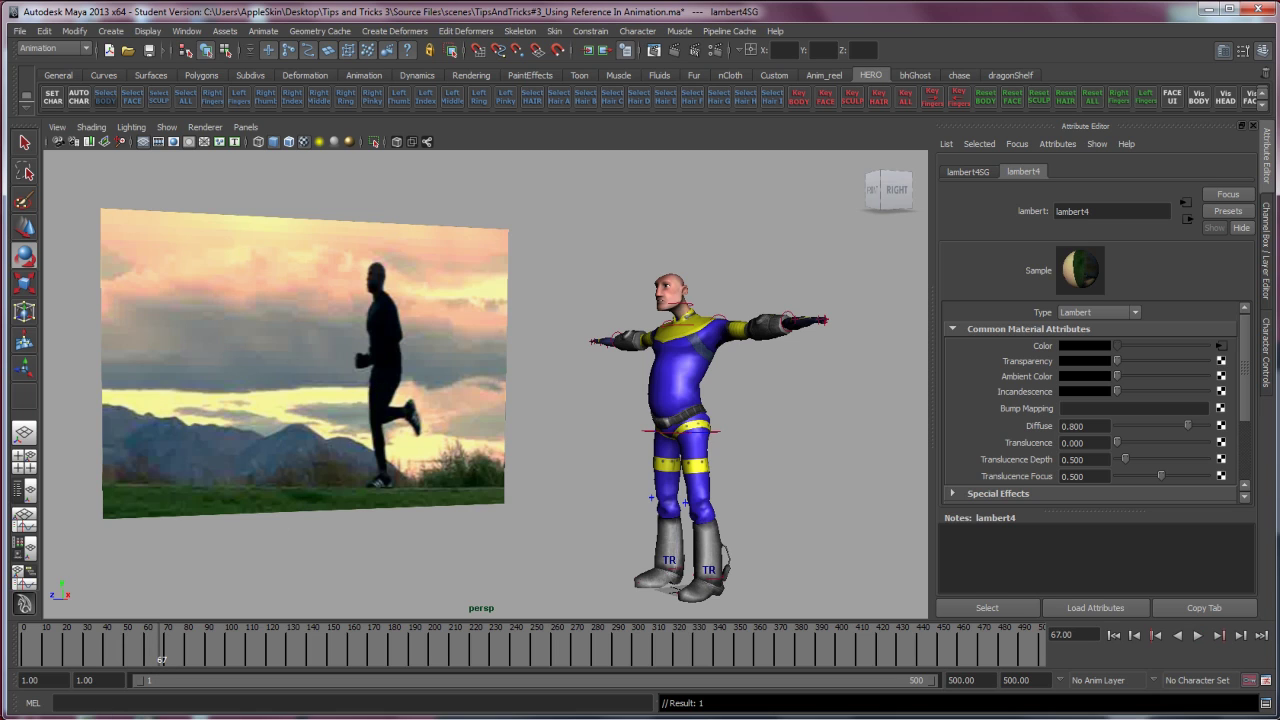
Open and widen the Graph Editor, with the timeline back at frame 91
{"action": "key", "text": "shift+g"}
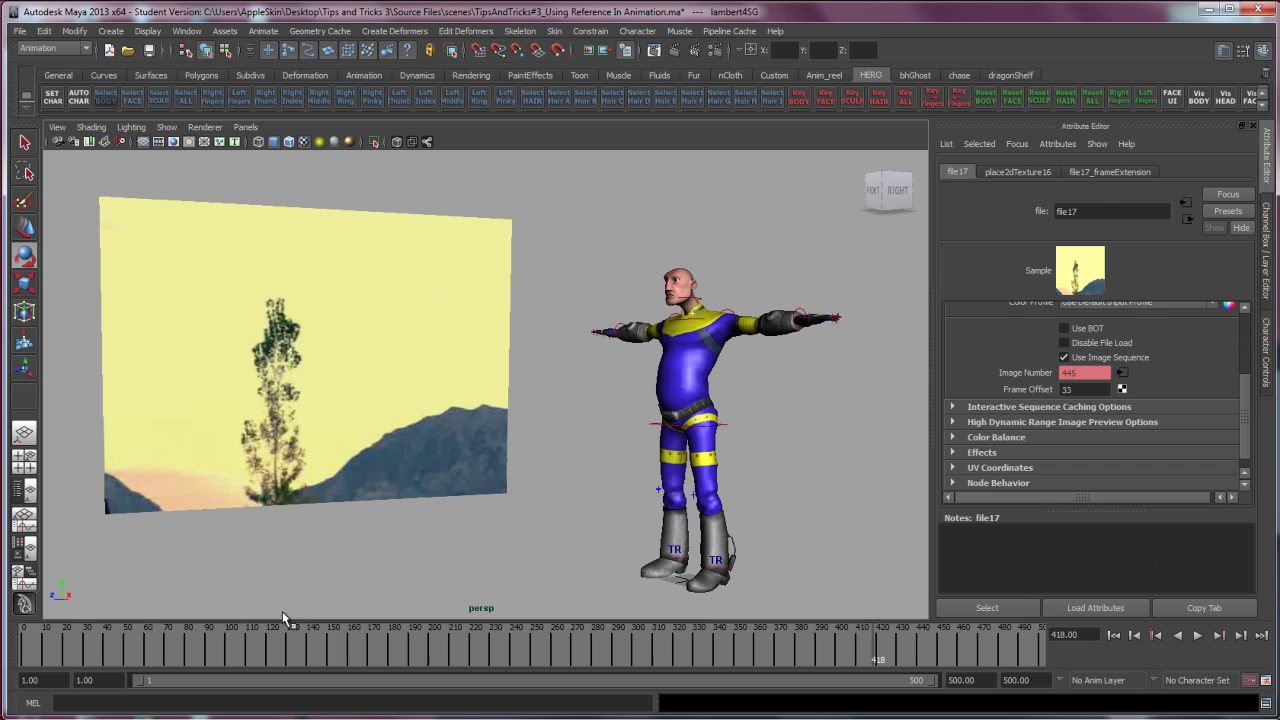
{"action": "key", "text": "shift+g"}
{"action": "left_click_drag", "start_coordinate": [540, 486], "coordinate": [600, 185]}
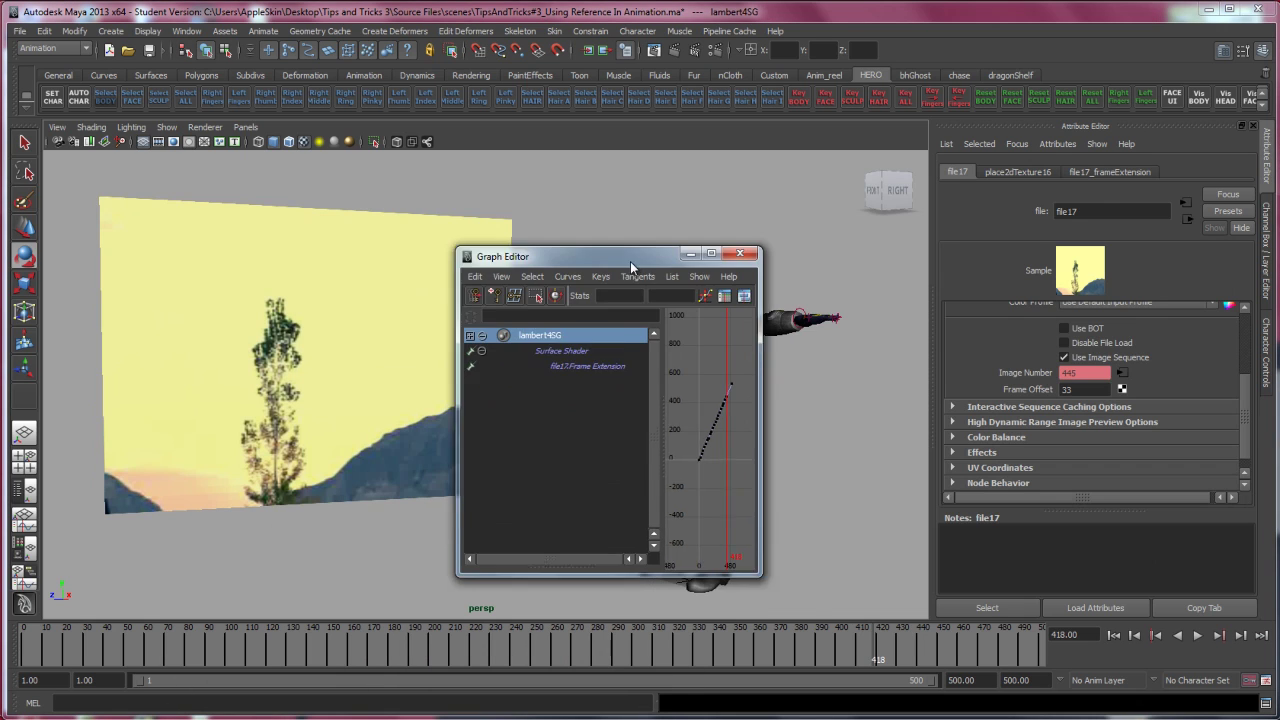
{"action": "left_click_drag", "start_coordinate": [760, 274], "coordinate": [1030, 276]}
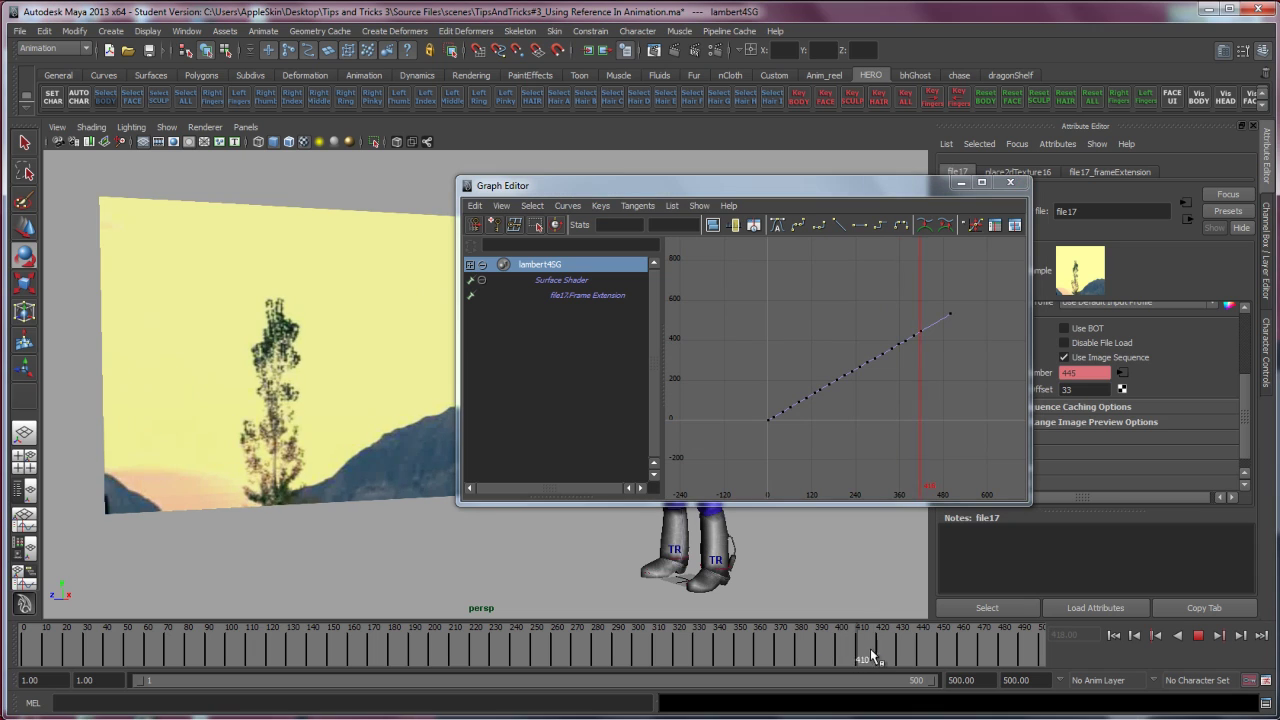
{"action": "mouse_move", "coordinate": [870, 645]}
{"action": "left_mouse_down"}
{"action": "mouse_move", "coordinate": [252, 623]}
{"action": "mouse_move", "coordinate": [652, 628]}
{"action": "left_mouse_up"}
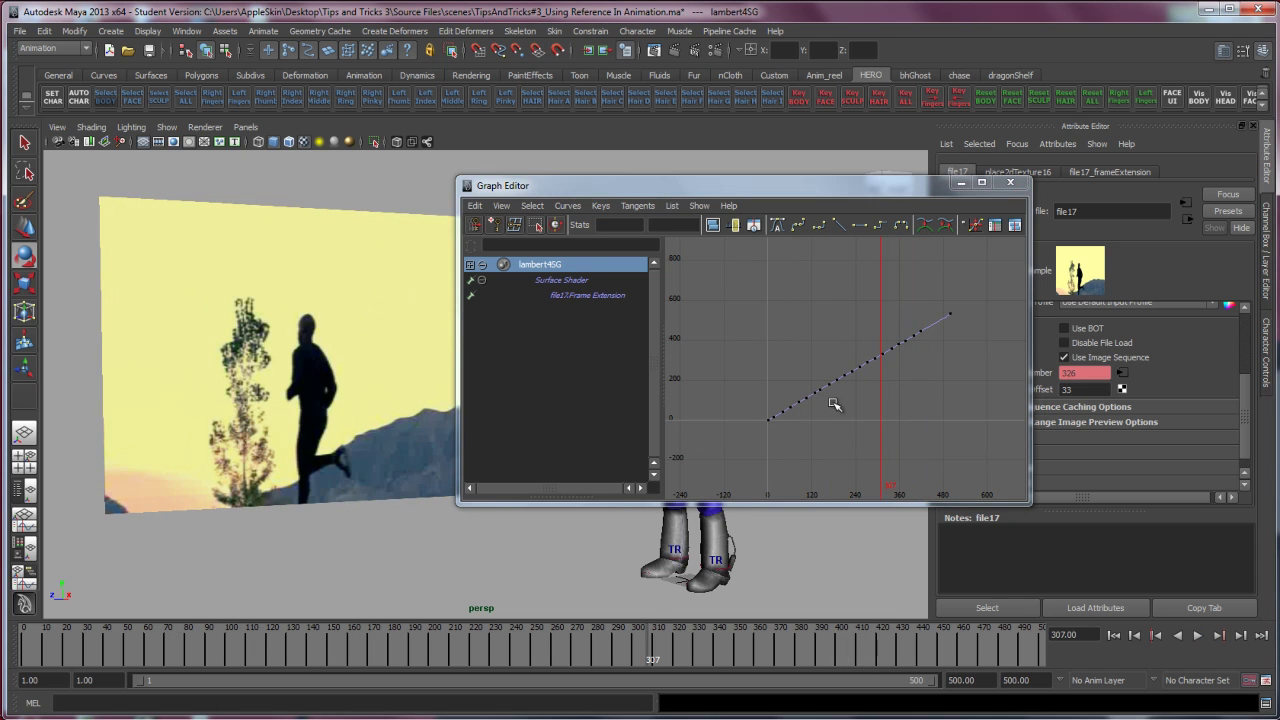
{"action": "scroll", "coordinate": [829, 400], "scroll_direction": "up", "scroll_amount": 3}
At frame 307, make every Frame Extension key stepped and close the editor
{"action": "middle_click_drag", "start_coordinate": [849, 403], "coordinate": [857, 385], "text": "alt"}
{"action": "scroll", "coordinate": [858, 360], "scroll_direction": "down", "scroll_amount": 2}
{"action": "scroll", "coordinate": [859, 320], "scroll_direction": "down", "scroll_amount": 1}
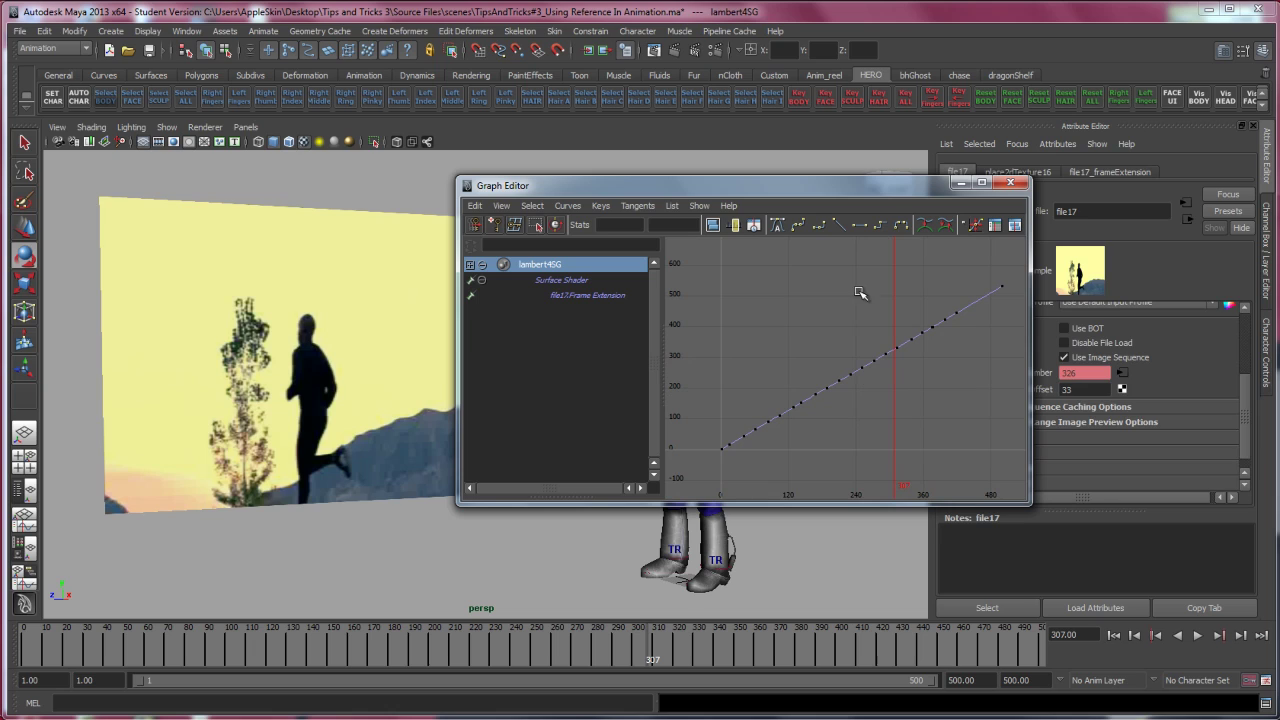
{"action": "left_click", "coordinate": [835, 349]}
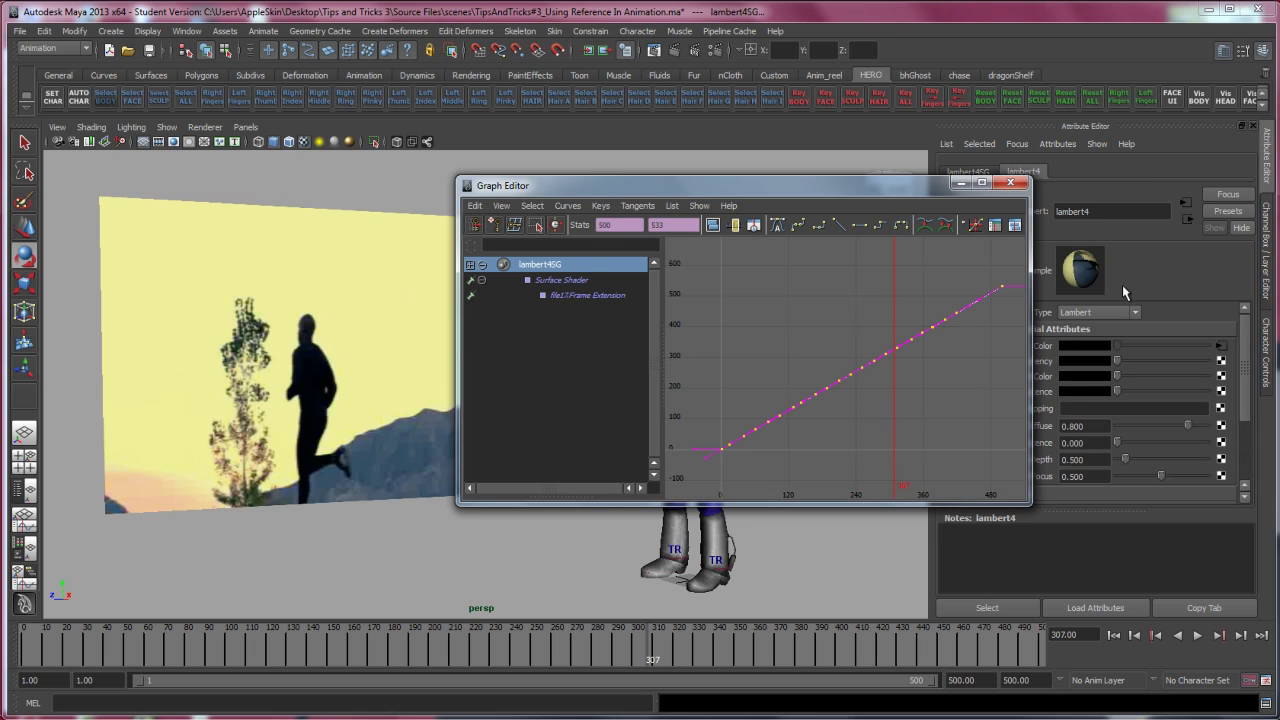
{"action": "left_click", "coordinate": [879, 225]}
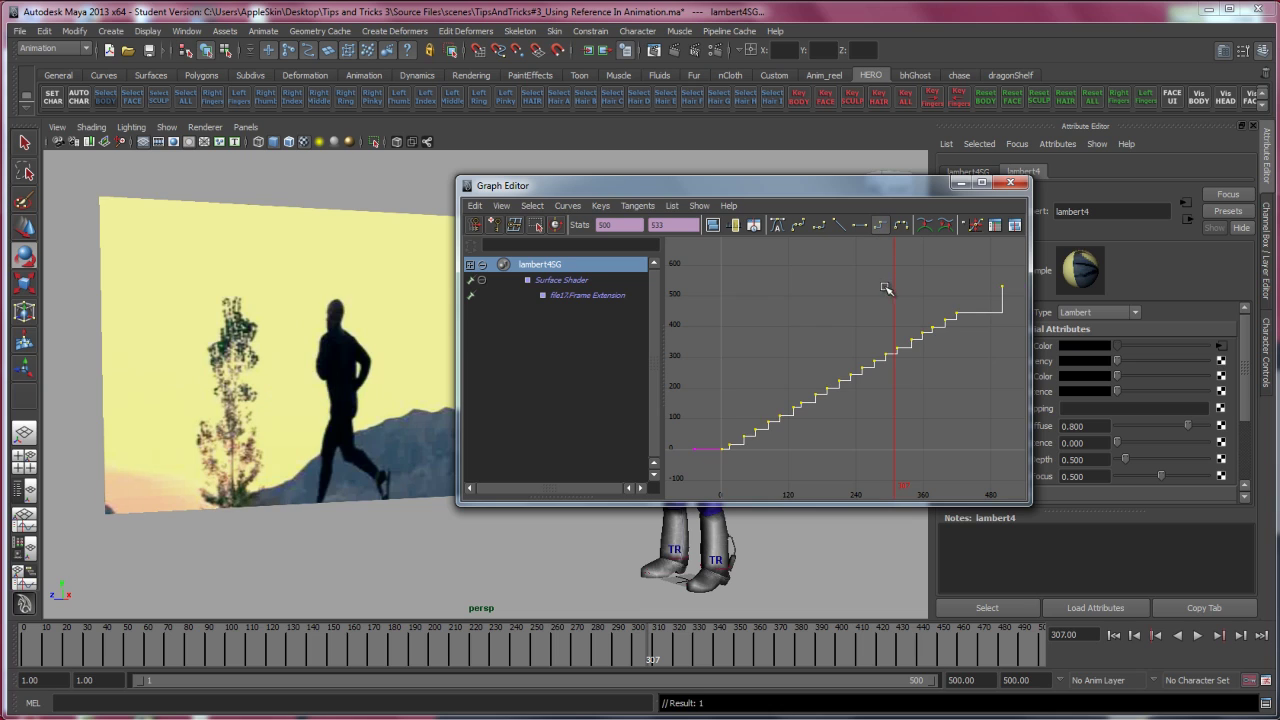
{"action": "left_click", "coordinate": [1007, 187]}
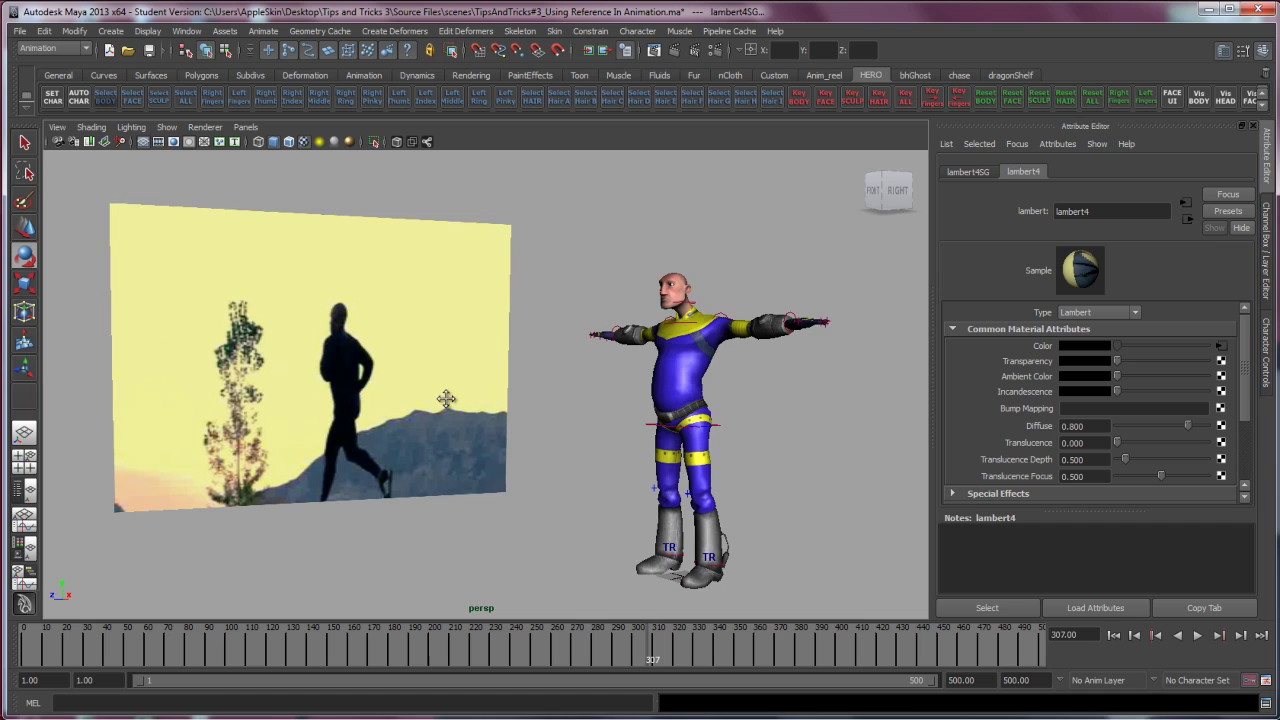
{"action": "middle_click_drag", "start_coordinate": [446, 399], "coordinate": [439, 405], "text": "alt"}
{"action": "left_click", "coordinate": [1113, 635]}
{"action": "key", "text": "alt+v"}
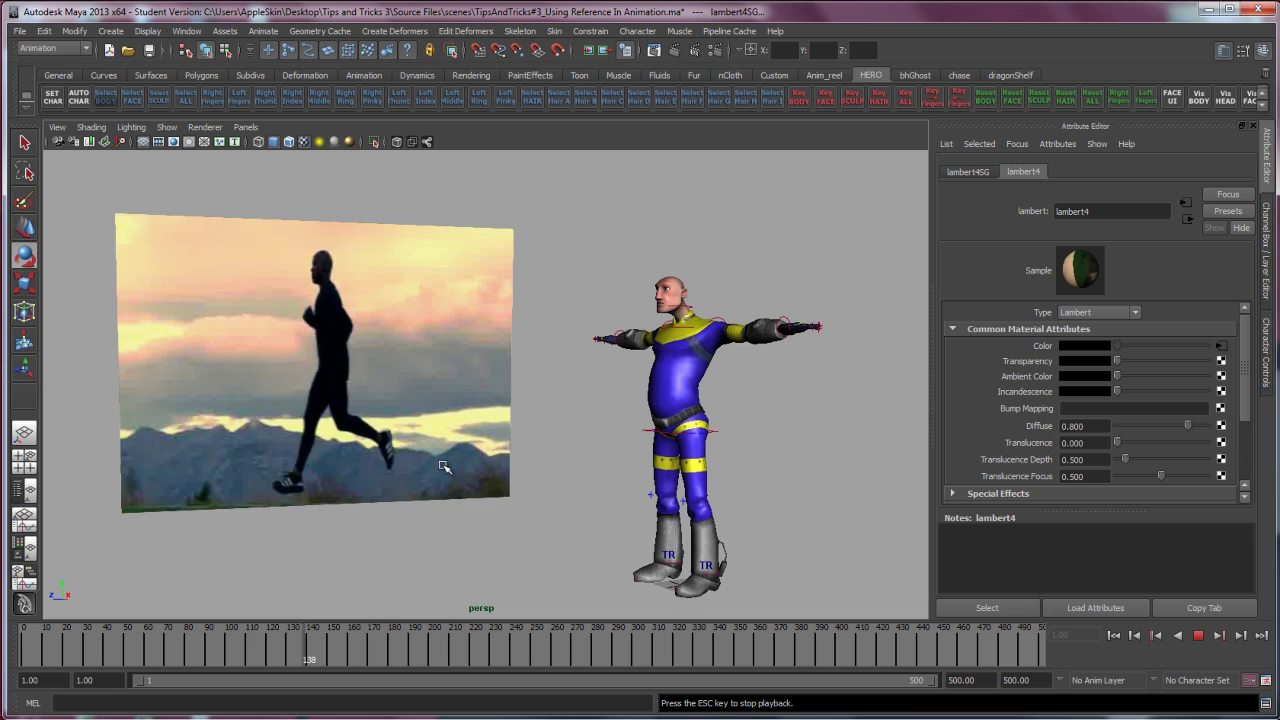
{"action": "left_click", "coordinate": [1198, 636]}
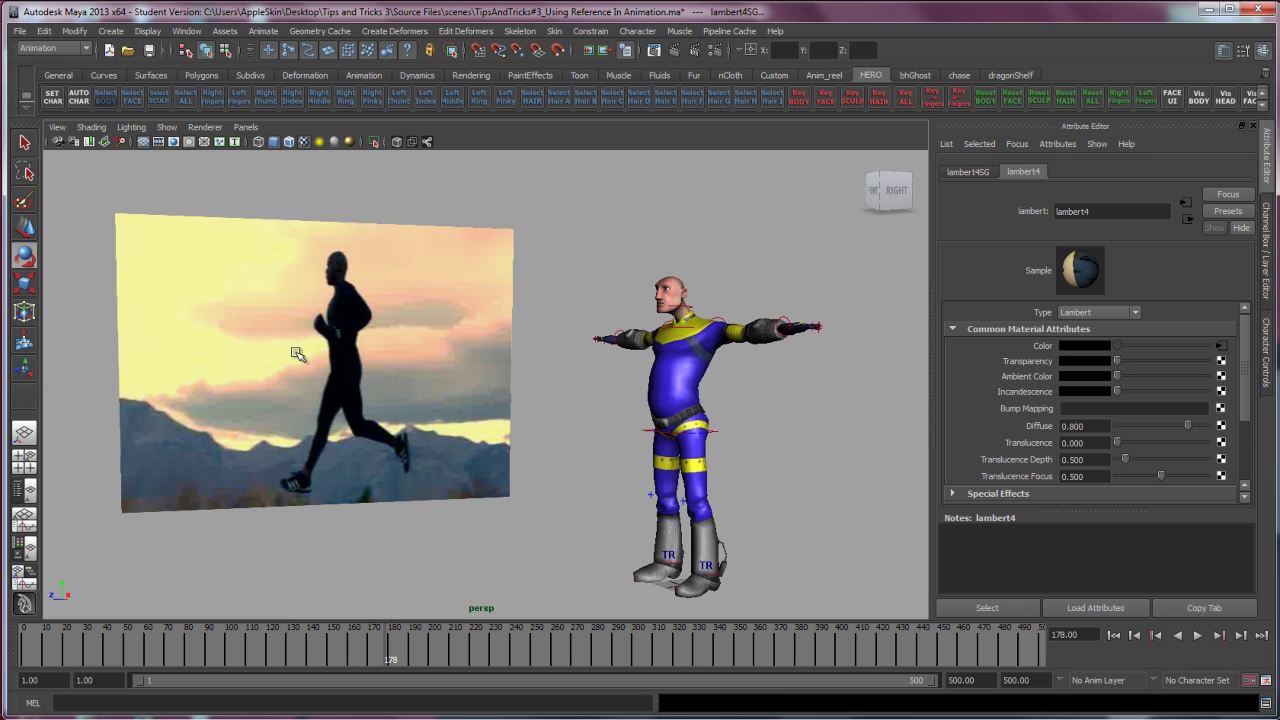
{"action": "mouse_move", "coordinate": [481, 373]}
{"action": "left_mouse_down", "text": "alt"}
{"action": "mouse_move", "coordinate": [357, 386]}
{"action": "mouse_move", "coordinate": [699, 425]}
{"action": "mouse_move", "coordinate": [636, 412]}
{"action": "left_mouse_up", "text": "alt"}
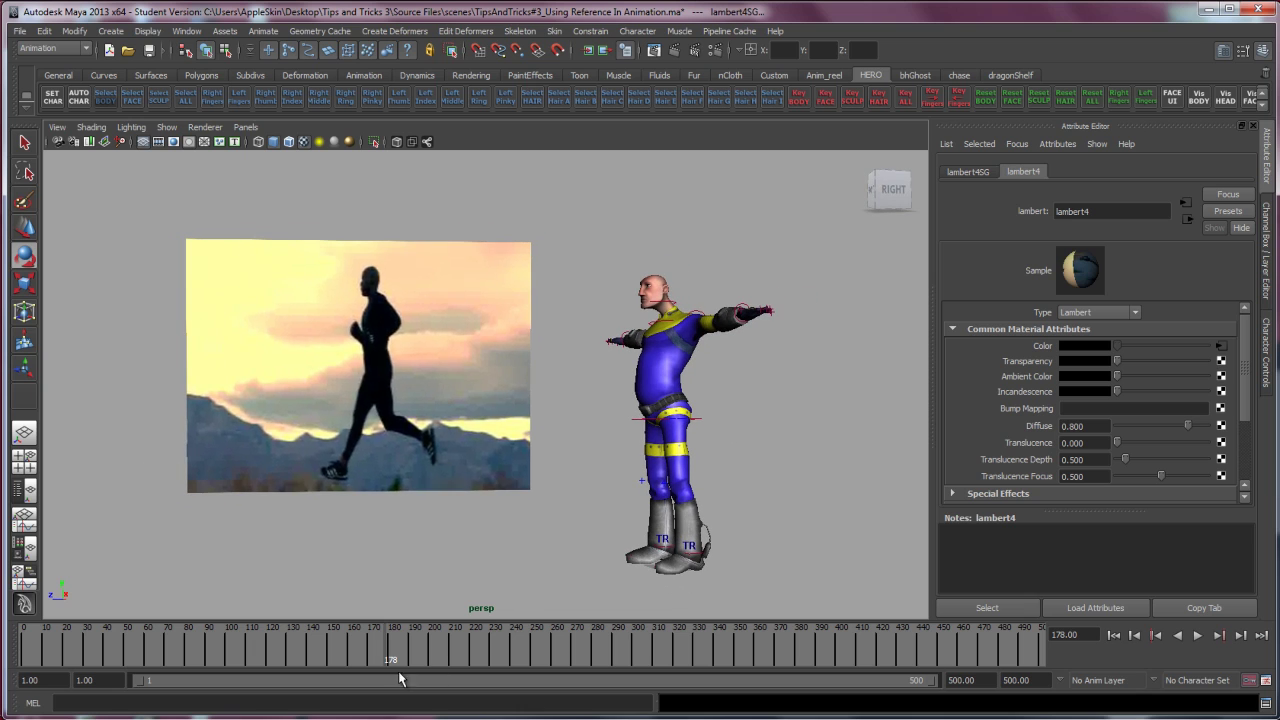
{"action": "key", "text": "alt+v"}
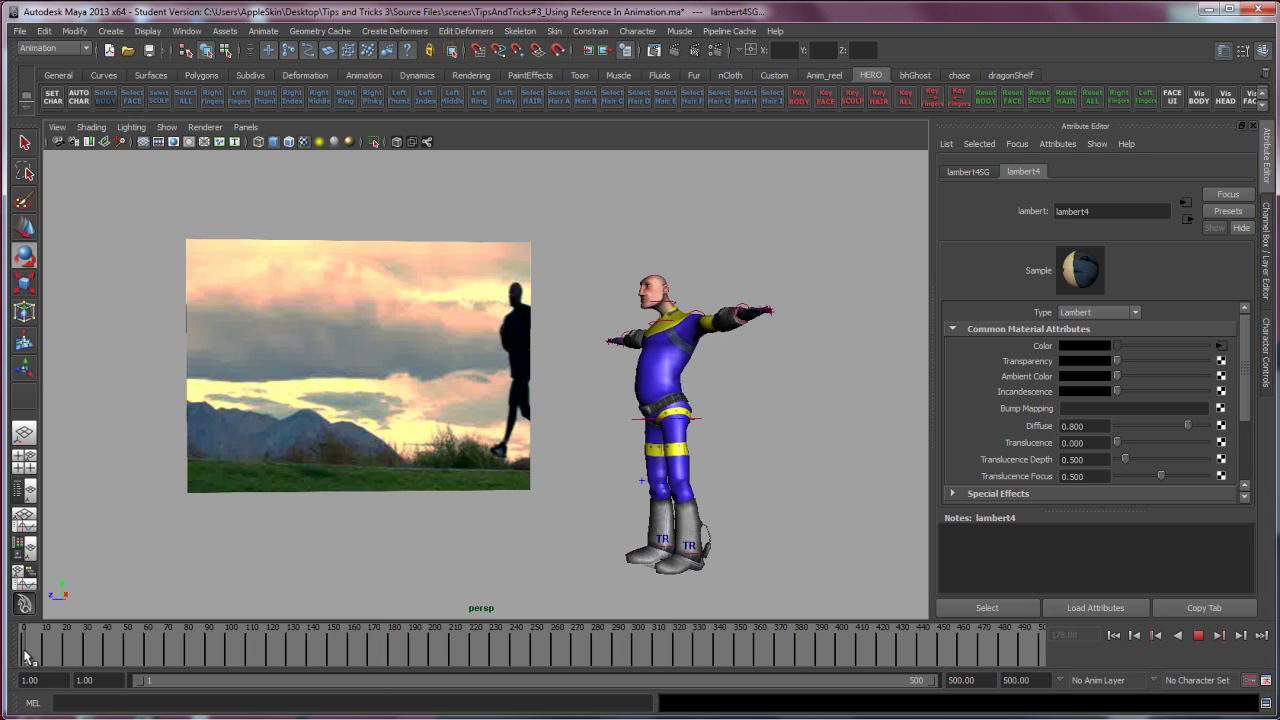
{"action": "left_click_drag", "start_coordinate": [152, 640], "coordinate": [80, 648]}
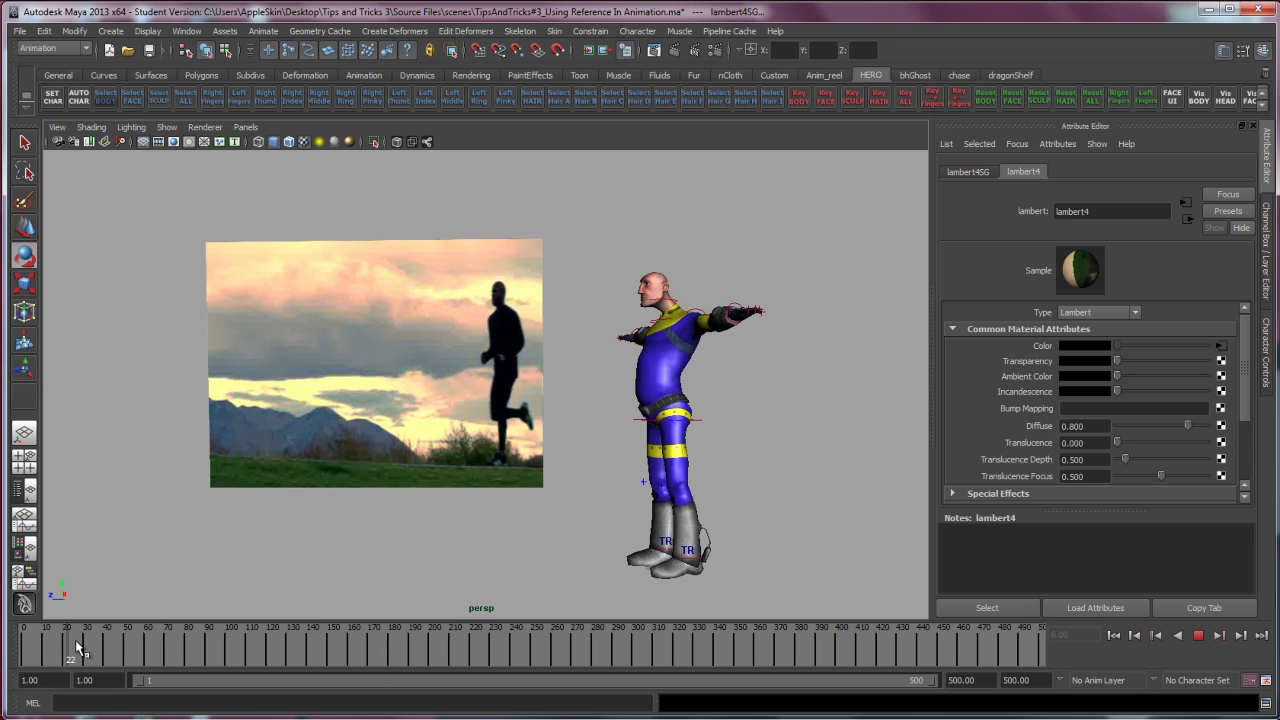
Select the hips and left ankle effectors and lift the left foot behind, undoing the last adjustment
{"action": "mouse_move", "coordinate": [494, 486]}
{"action": "left_mouse_down", "text": "alt"}
{"action": "mouse_move", "coordinate": [735, 415]}
{"action": "mouse_move", "coordinate": [594, 423]}
{"action": "left_mouse_up", "text": "alt"}
{"action": "left_click", "coordinate": [695, 424]}
{"action": "left_click", "coordinate": [652, 420]}
{"action": "key", "text": "w"}
{"action": "left_click", "coordinate": [672, 523]}
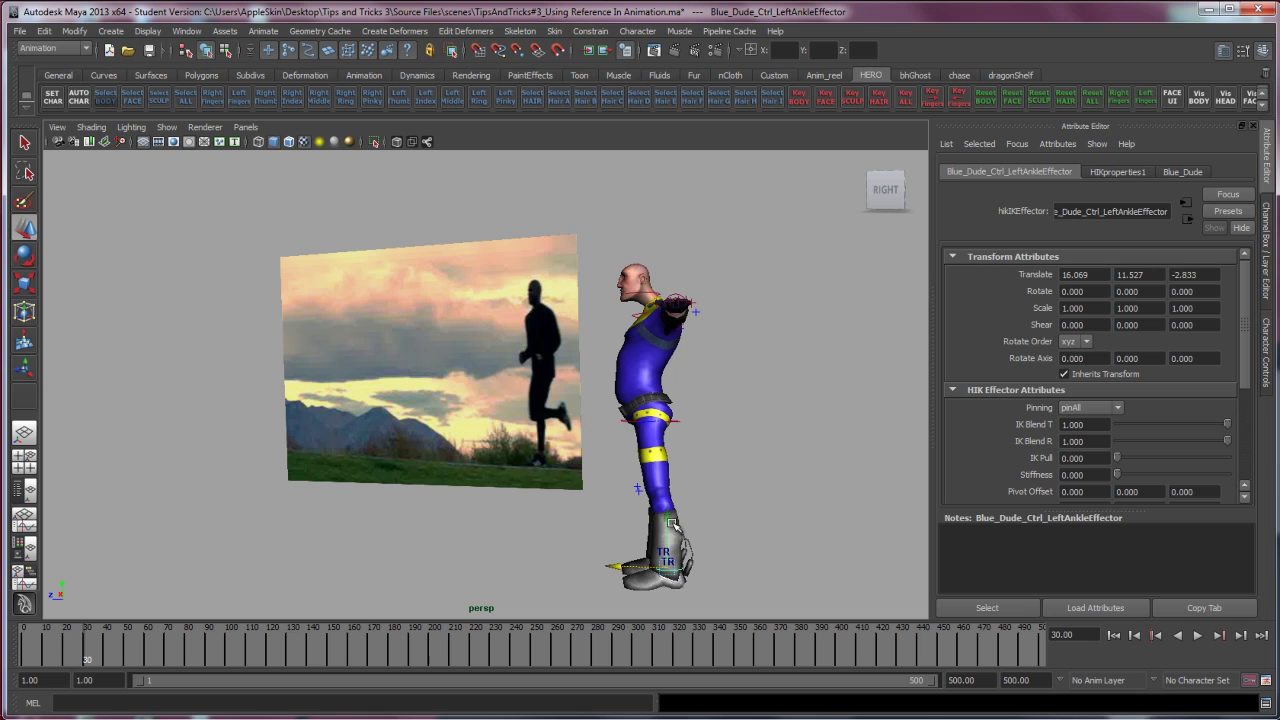
{"action": "mouse_move", "coordinate": [672, 523]}
{"action": "left_mouse_down"}
{"action": "mouse_move", "coordinate": [670, 495]}
{"action": "mouse_move", "coordinate": [647, 541]}
{"action": "mouse_move", "coordinate": [828, 480]}
{"action": "left_mouse_up"}
{"action": "key", "text": "e"}
{"action": "key", "text": "w"}
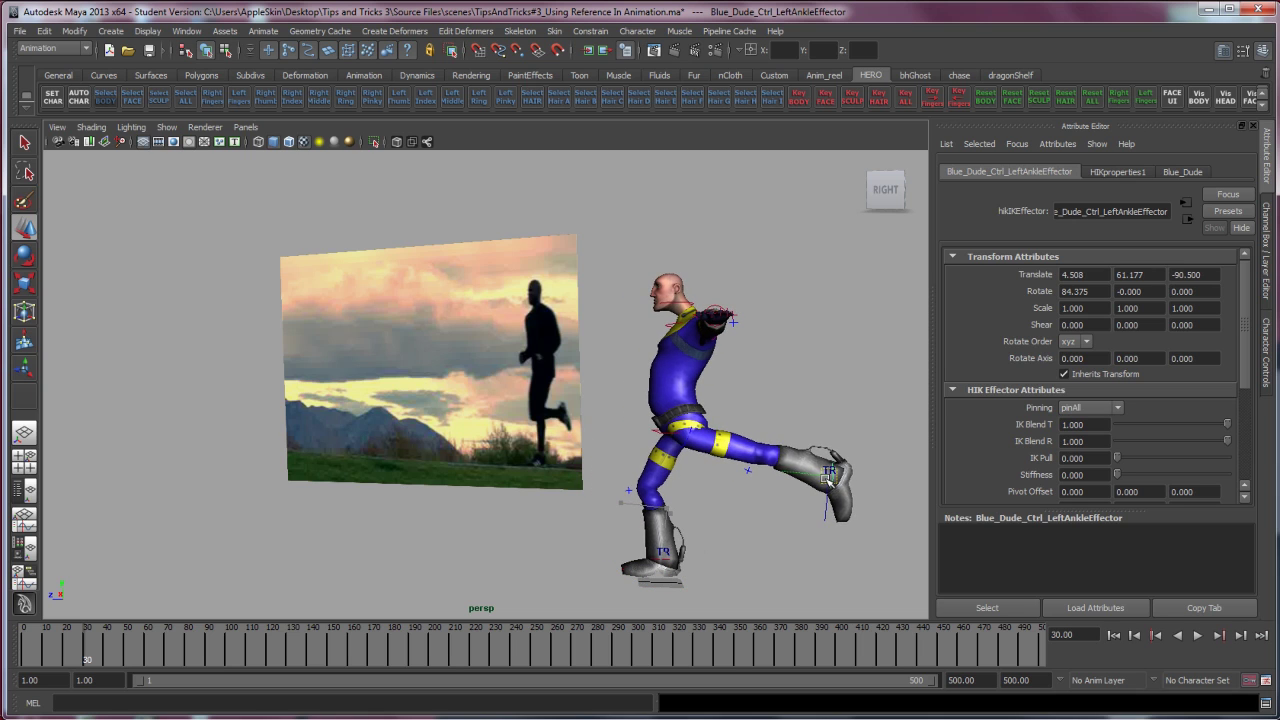
{"action": "key", "text": "ctrl+z"}
{"action": "key", "text": "ctrl+z"}
{"action": "key", "text": "ctrl+z"}
{"action": "key", "text": "ctrl+z"}
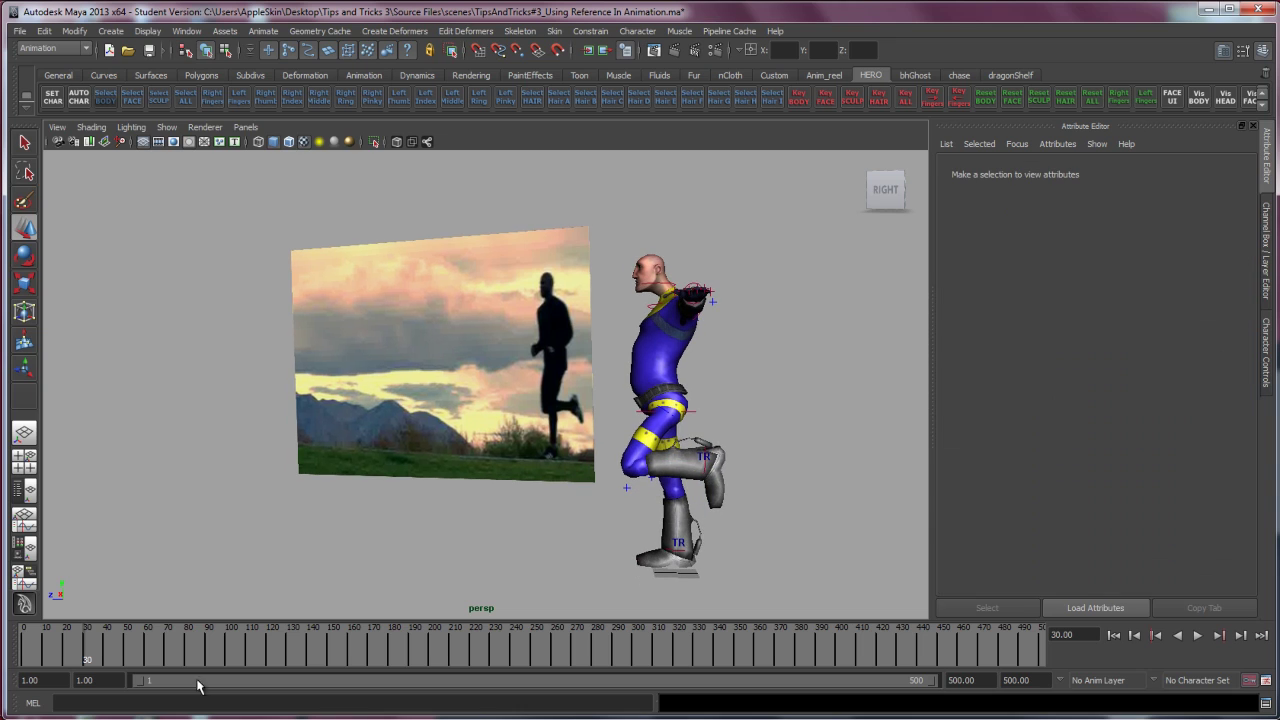
Play back to compare with the reference near frame 84, then return to frame 1
{"action": "key", "text": "alt+v"}
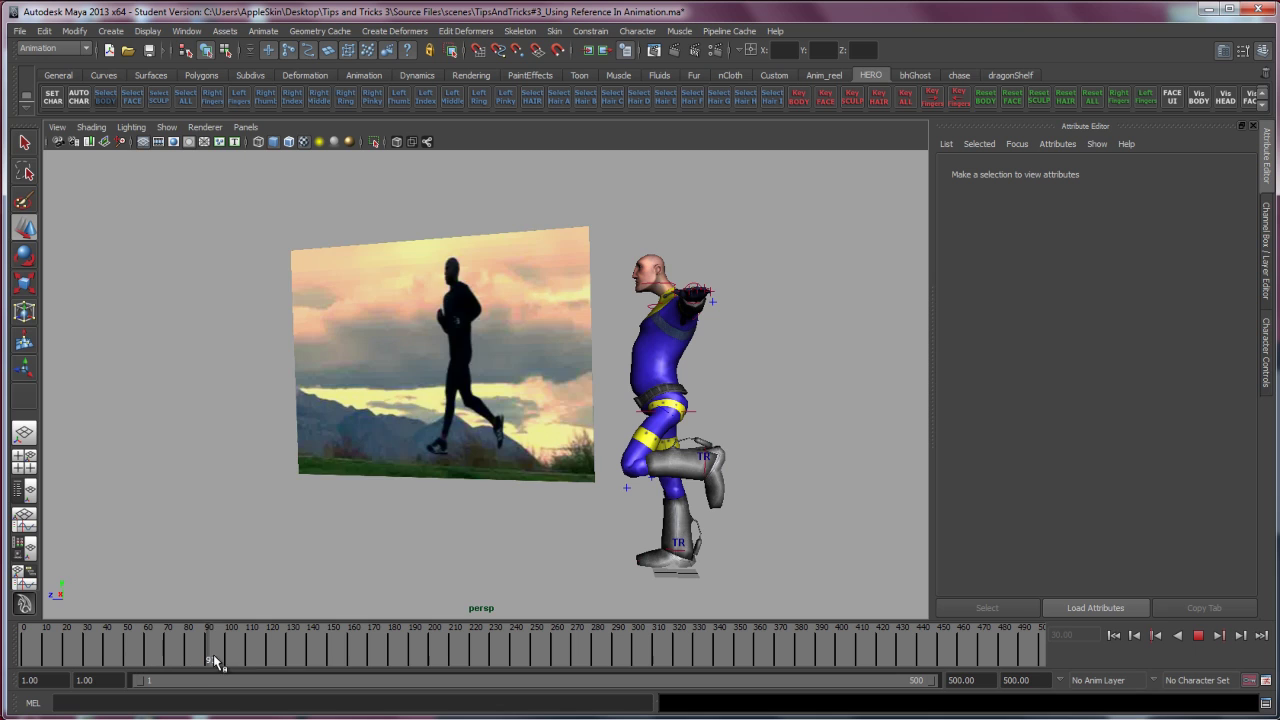
{"action": "left_click_drag", "start_coordinate": [213, 654], "coordinate": [196, 652]}
{"action": "key", "text": "alt+shift+v"}
{"action": "mouse_move", "coordinate": [430, 390]}
{"action": "left_mouse_down", "text": "alt"}
{"action": "mouse_move", "coordinate": [515, 393]}
{"action": "mouse_move", "coordinate": [553, 422]}
{"action": "left_mouse_up", "text": "alt"}
{"action": "left_click_drag", "start_coordinate": [439, 411], "coordinate": [473, 435], "text": "alt"}
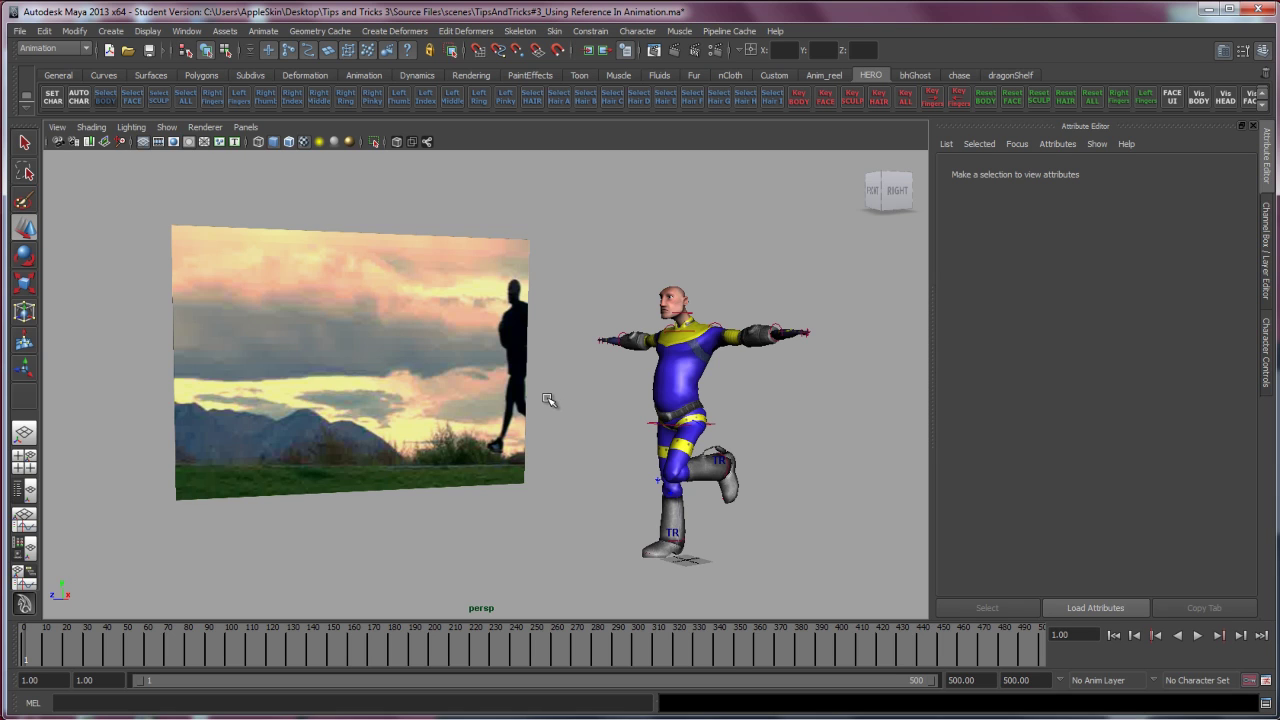
{"action": "middle_click_drag", "start_coordinate": [608, 397], "coordinate": [600, 400], "text": "alt"}
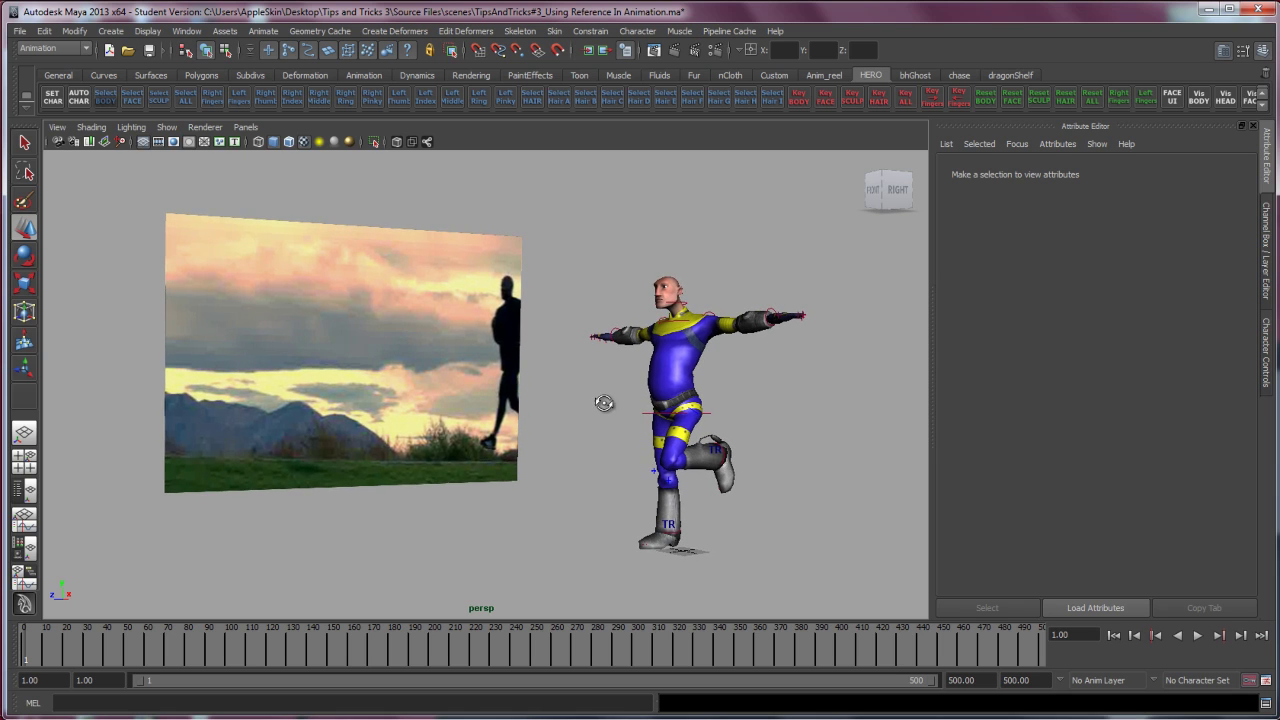
{"action": "right_click_drag", "start_coordinate": [605, 405], "coordinate": [617, 409], "text": "alt"}
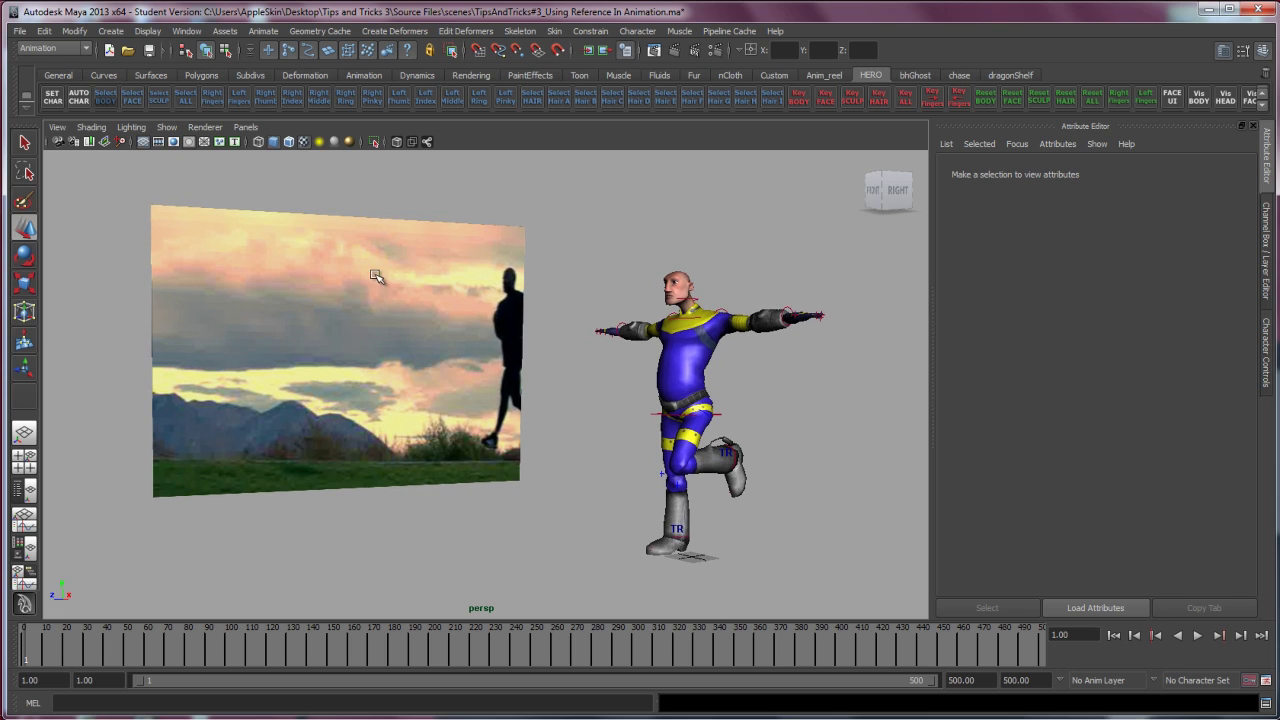
{"action": "right_click_drag", "start_coordinate": [327, 268], "coordinate": [413, 320], "text": "alt"}
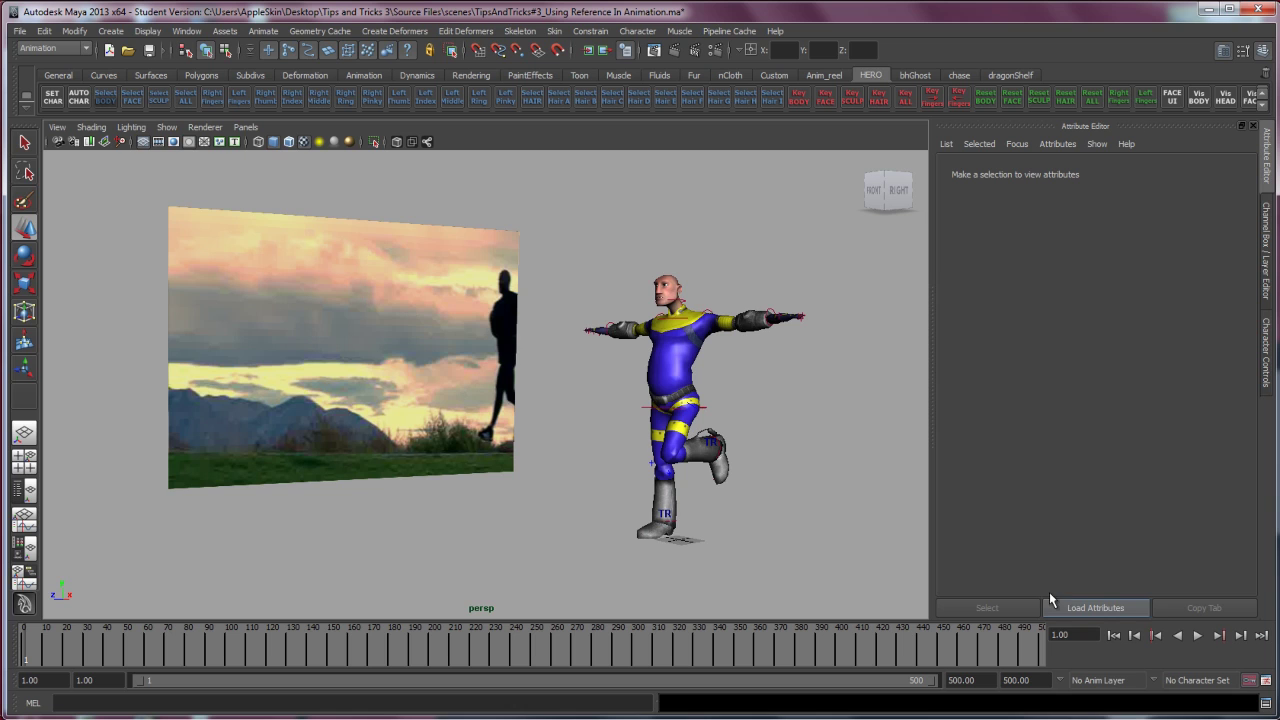
{"action": "middle_click_drag", "start_coordinate": [625, 472], "coordinate": [628, 463], "text": "alt"}
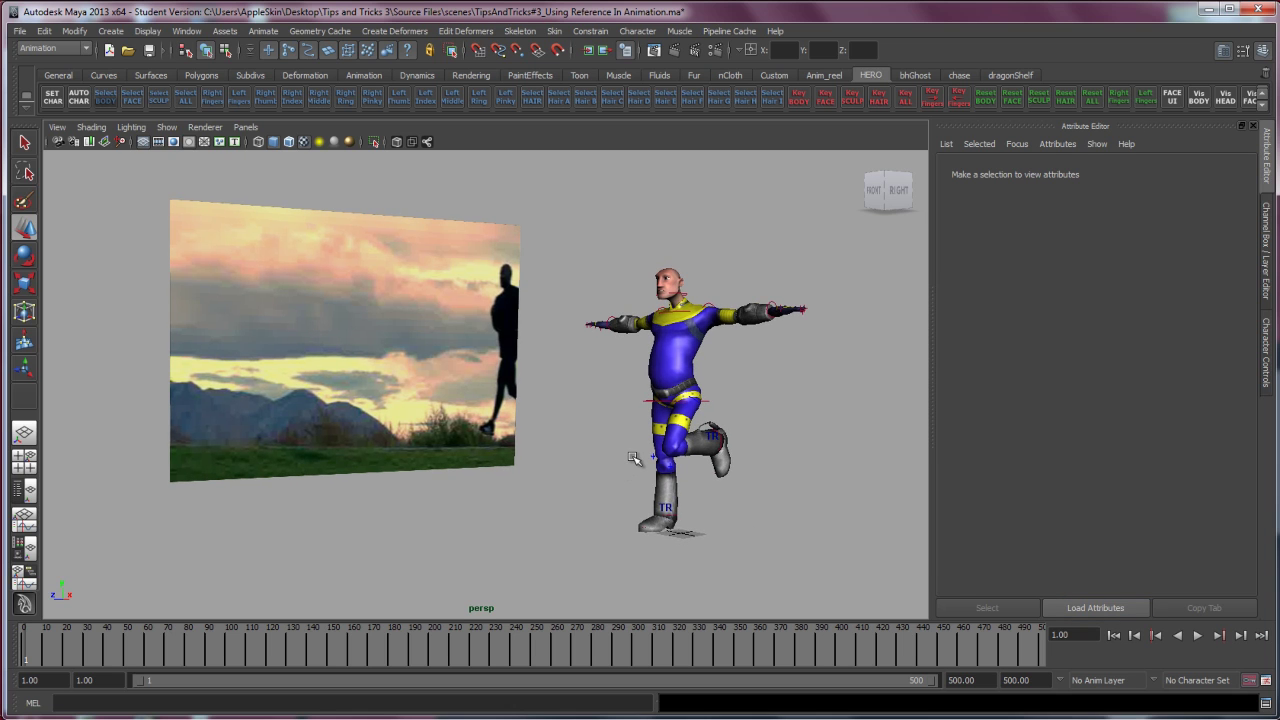
{"action": "mouse_move", "coordinate": [633, 458]}
{"action": "left_mouse_down", "text": "alt"}
{"action": "mouse_move", "coordinate": [578, 441]}
{"action": "mouse_move", "coordinate": [584, 403]}
{"action": "left_mouse_up", "text": "alt"}
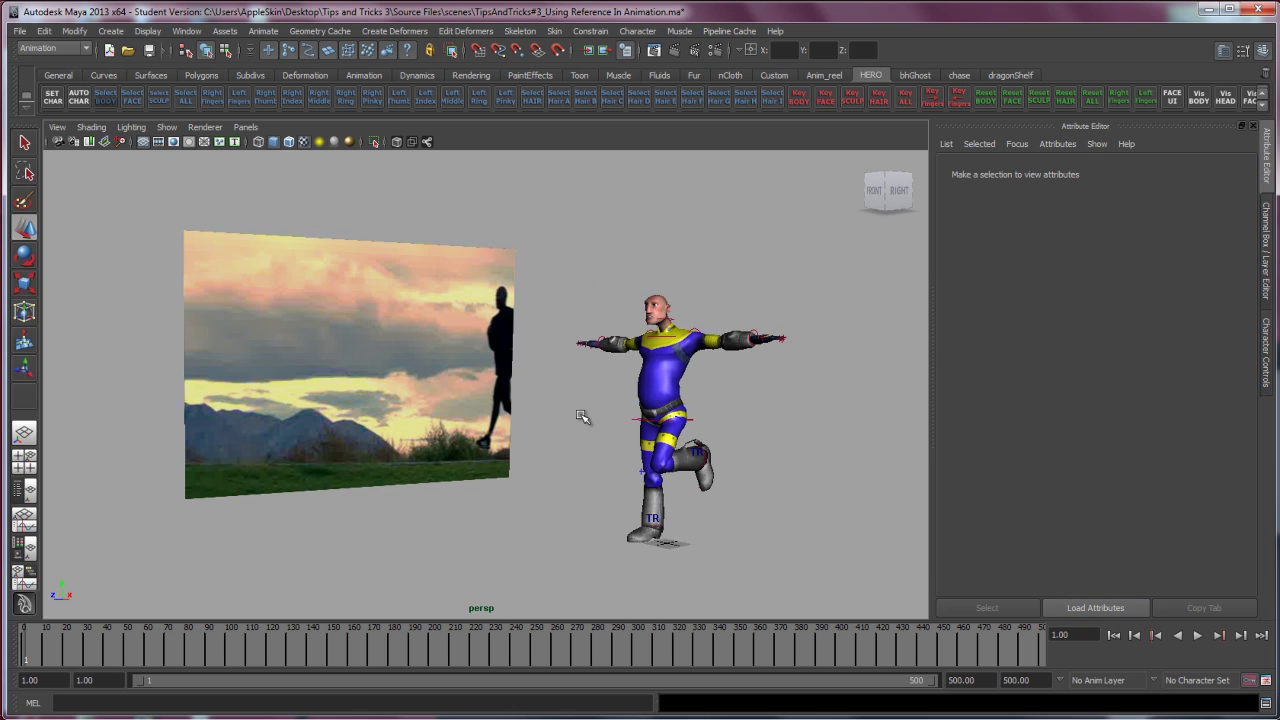